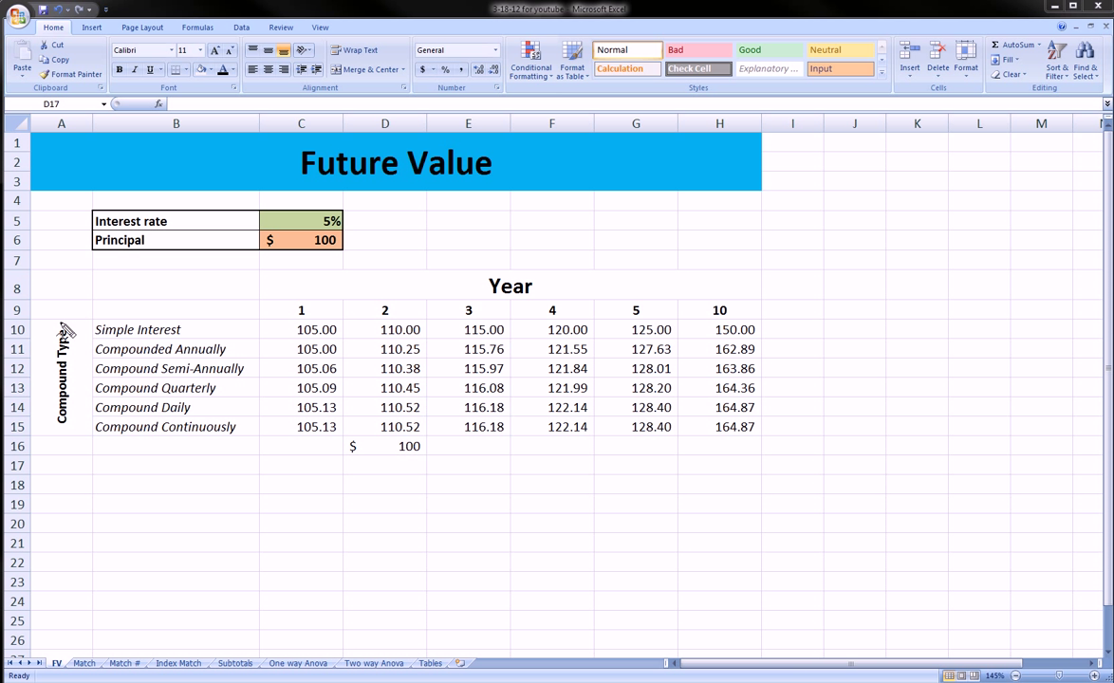
Step: Mark up the Compounded Annually row, rate, principal and year 10 heading, then clear the ink
mouse_move(97, 347)
mouse_down()
mouse_move(236, 352)
mouse_move(264, 436)
mouse_move(192, 455)
mouse_move(92, 433)
mouse_move(95, 344)
mouse_move(149, 316)
mouse_move(207, 328)
mouse_move(190, 350)
mouse_move(91, 332)
mouse_up()
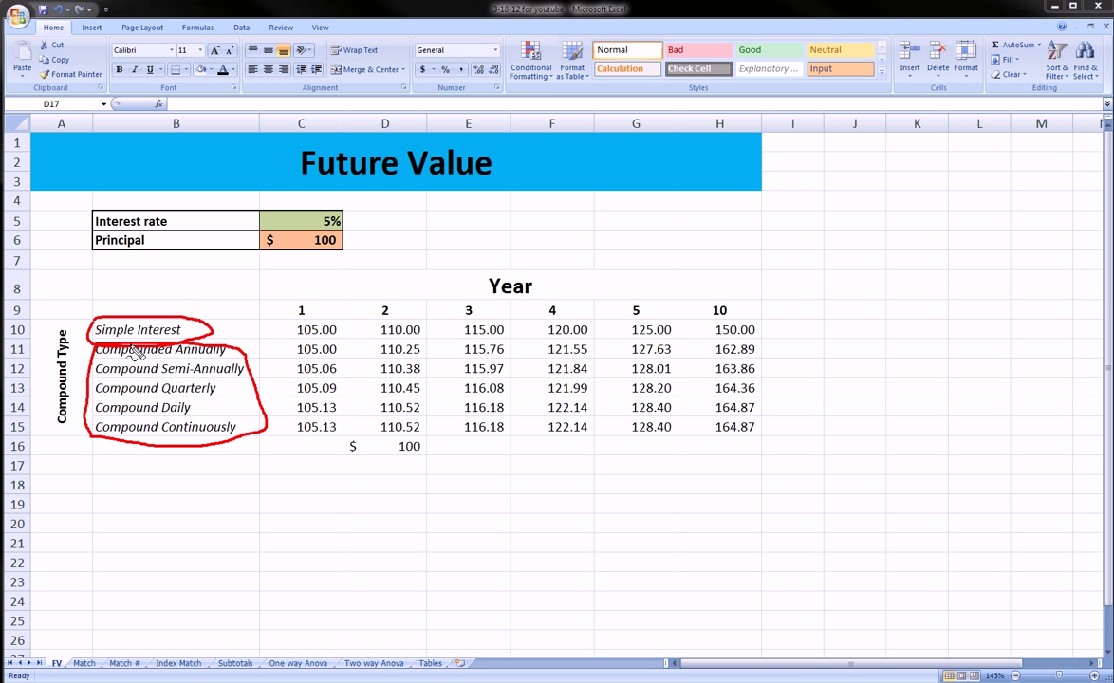
drag(254, 363, 221, 330)
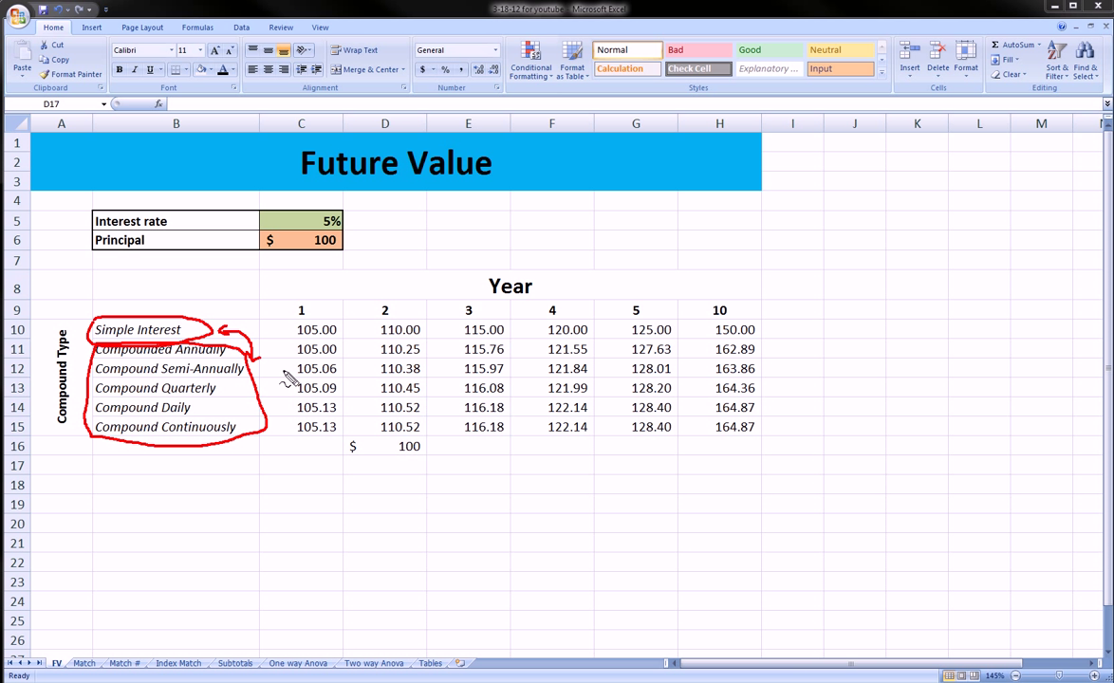
key(e)
mouse_move(262, 203)
mouse_down()
mouse_move(305, 197)
mouse_move(351, 228)
mouse_move(318, 239)
mouse_move(269, 219)
mouse_move(273, 228)
mouse_move(310, 228)
mouse_move(353, 249)
mouse_move(292, 264)
mouse_move(258, 239)
mouse_move(252, 204)
mouse_move(353, 224)
mouse_move(308, 273)
mouse_move(249, 248)
mouse_move(203, 291)
mouse_move(201, 305)
mouse_move(223, 301)
mouse_up()
key(e)
key(e)
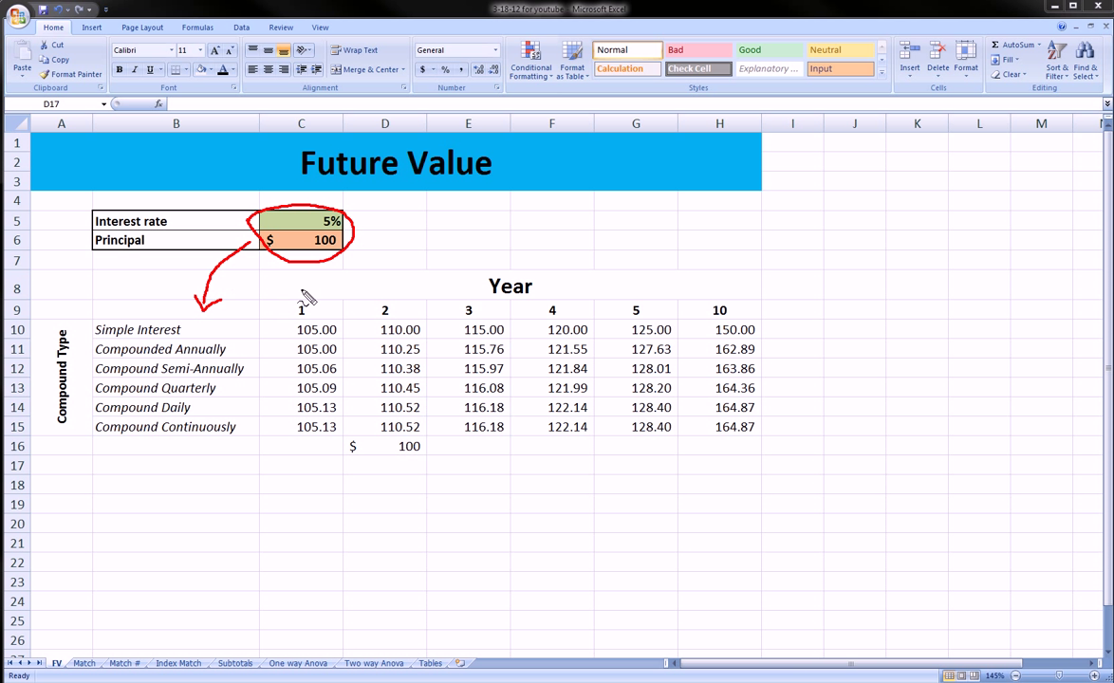
mouse_move(290, 301)
mouse_down()
mouse_move(679, 305)
mouse_move(737, 289)
mouse_move(766, 307)
mouse_move(749, 336)
mouse_move(642, 321)
mouse_move(585, 331)
mouse_move(297, 330)
mouse_move(294, 300)
mouse_up()
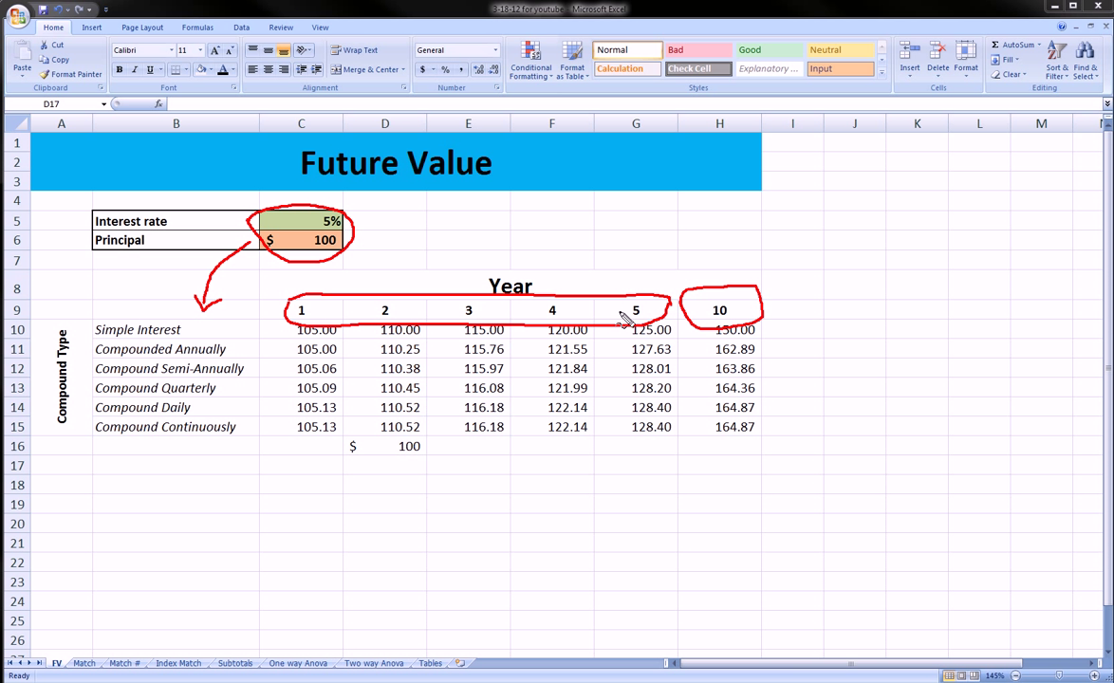
mouse_move(722, 325)
mouse_down()
mouse_move(744, 316)
mouse_move(739, 327)
mouse_up()
key(e)
key(Escape)
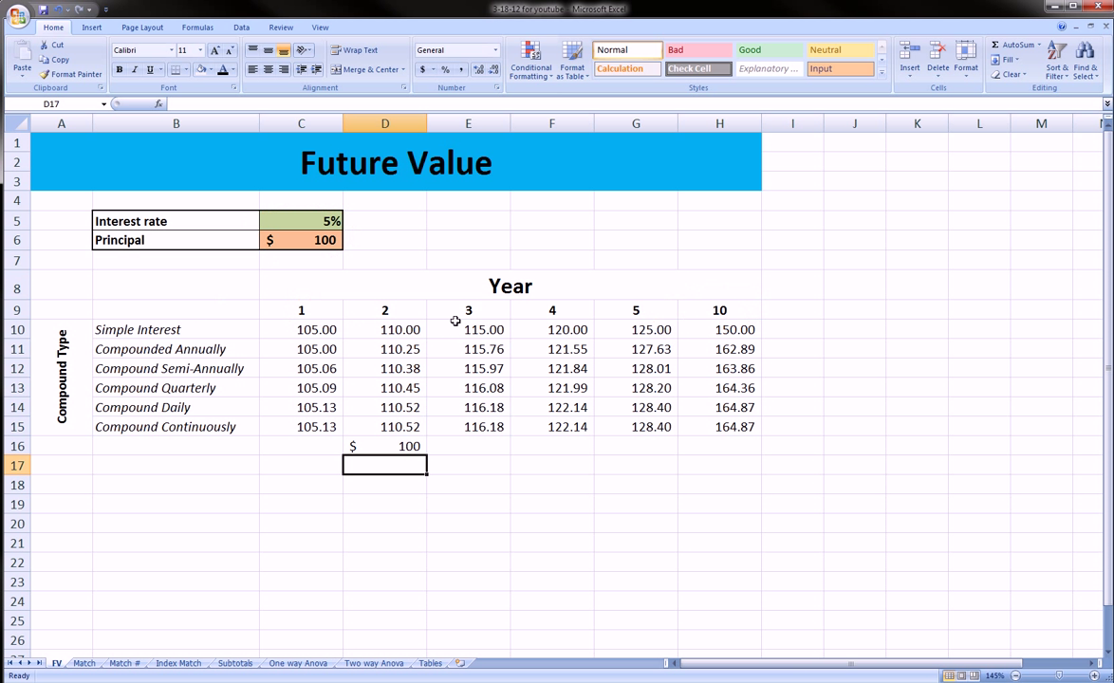
Step: Clear C10:H15 and enter =$C$6*(1+$C$5) in C10, giving 105.00
drag(306, 328, 708, 430)
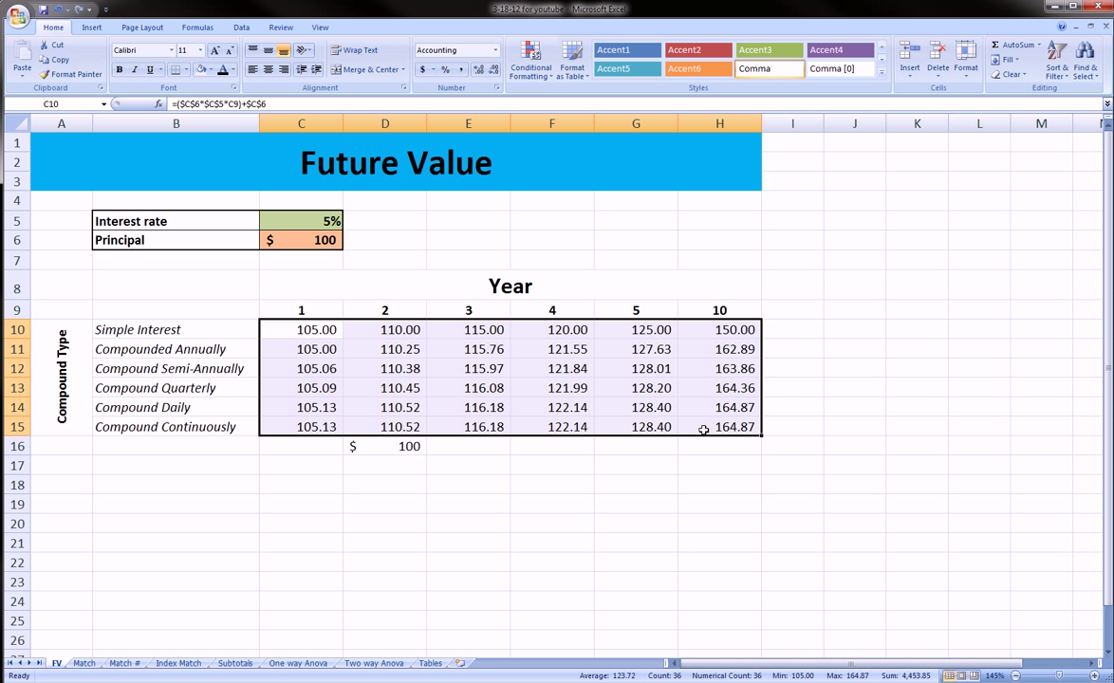
key(Delete)
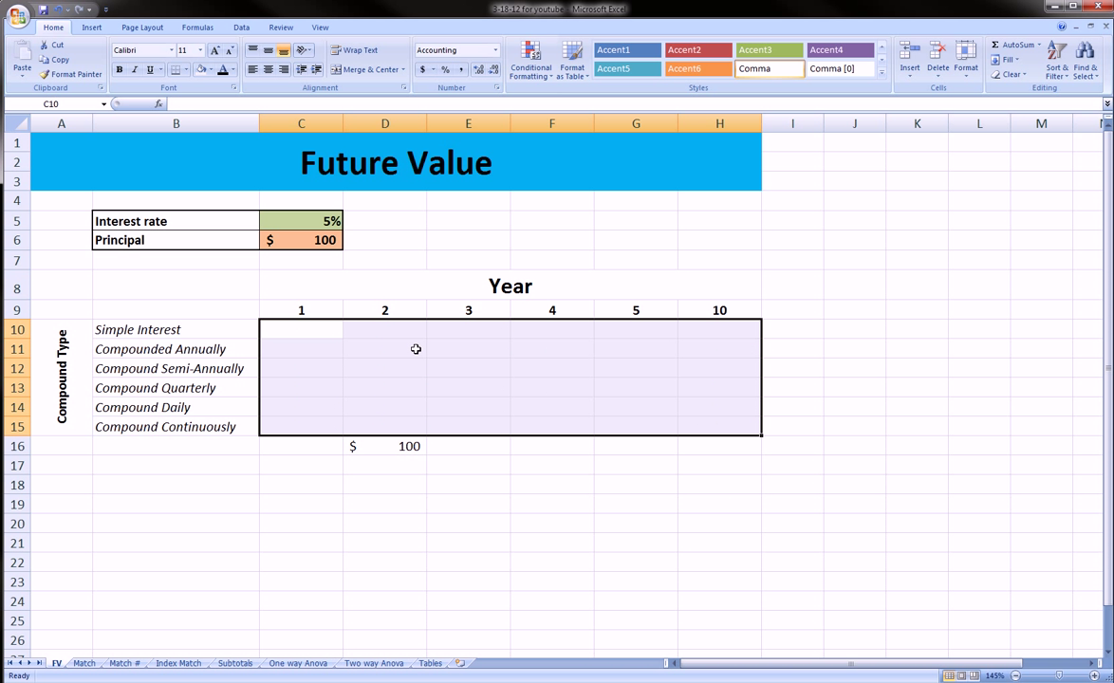
click(285, 325)
text(=)
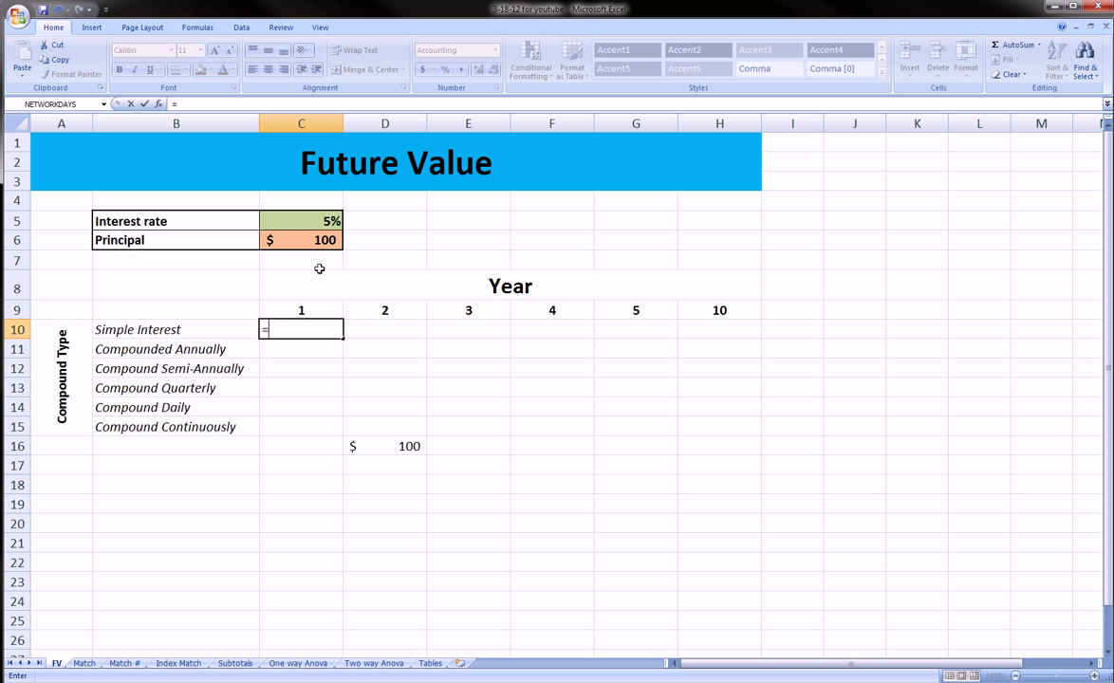
click(320, 240)
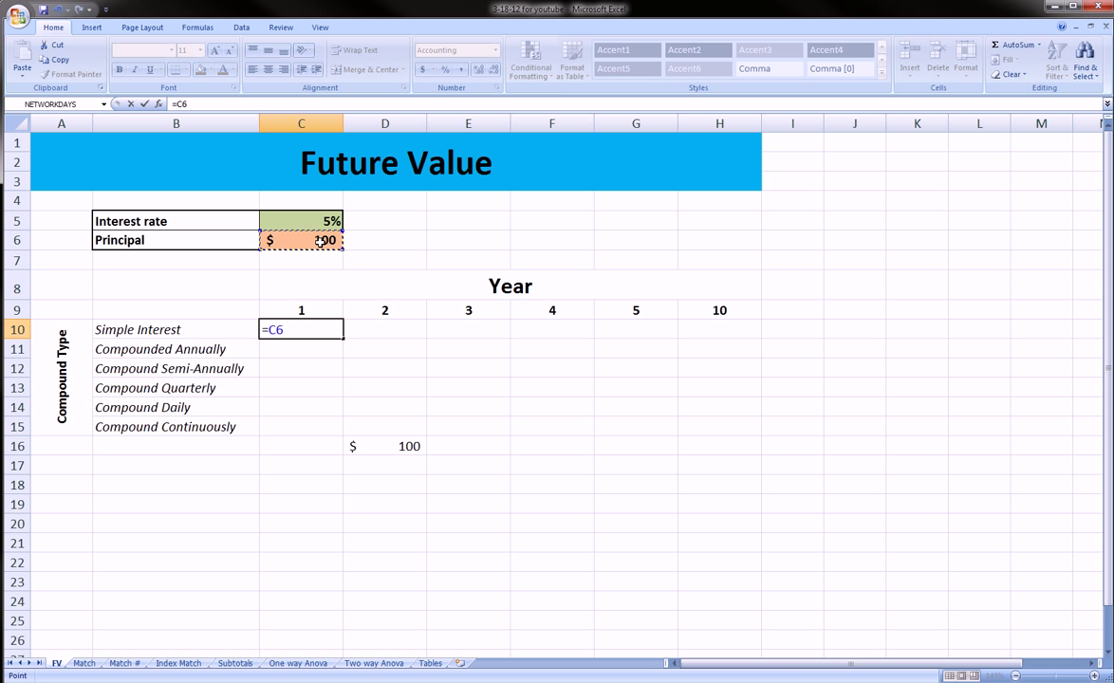
key(F4)
text(*)
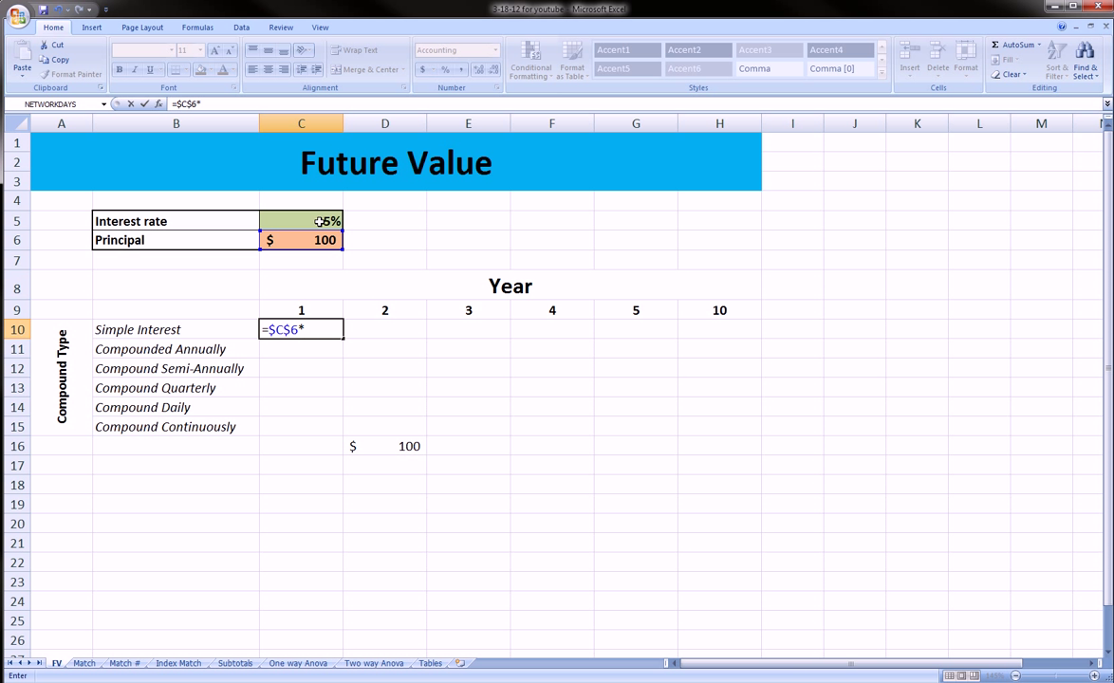
text((1+)
click(319, 221)
key(F4)
text())
key(Return)
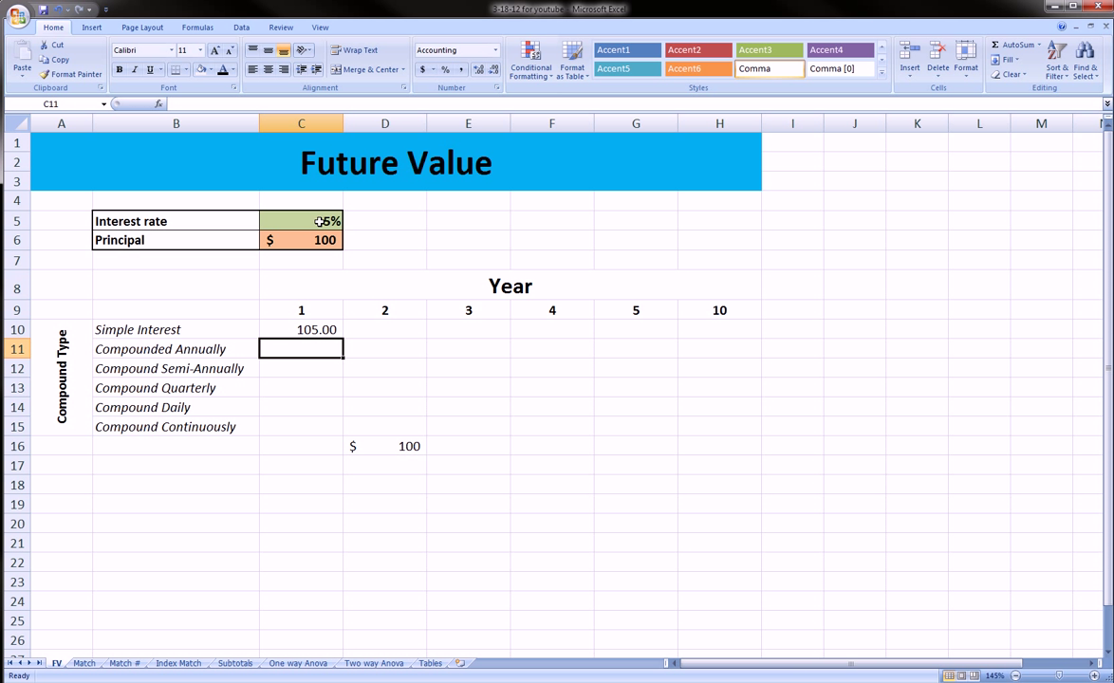
Step: Delete C10's existing formula in the formula bar
click(304, 327)
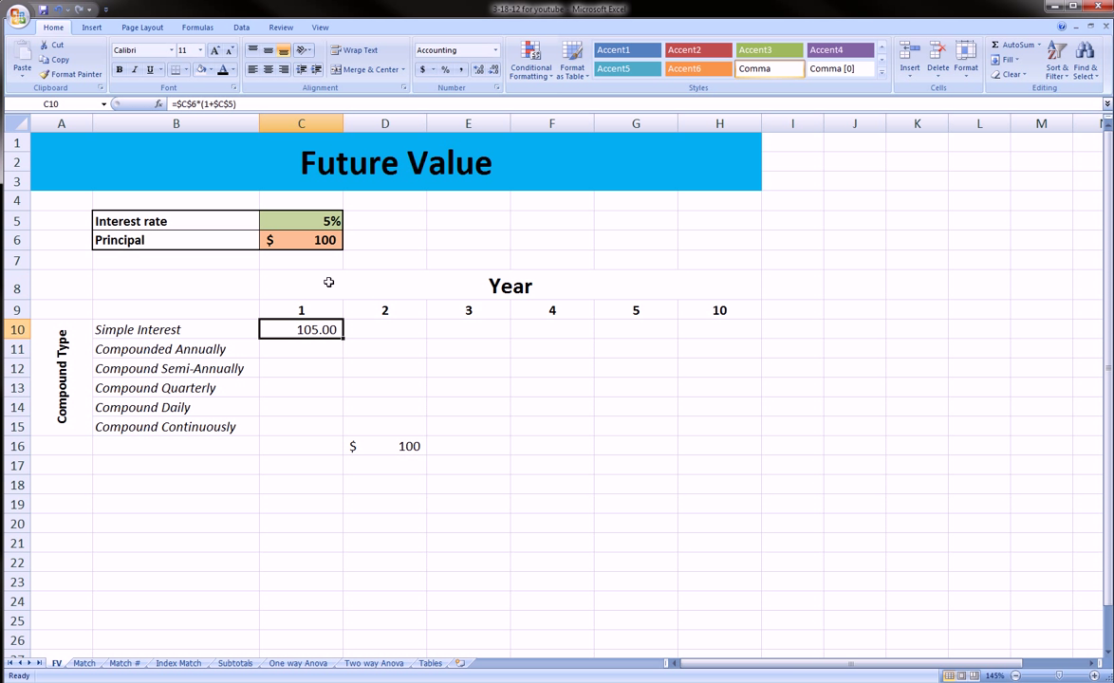
click(200, 105)
drag(237, 105, 174, 104)
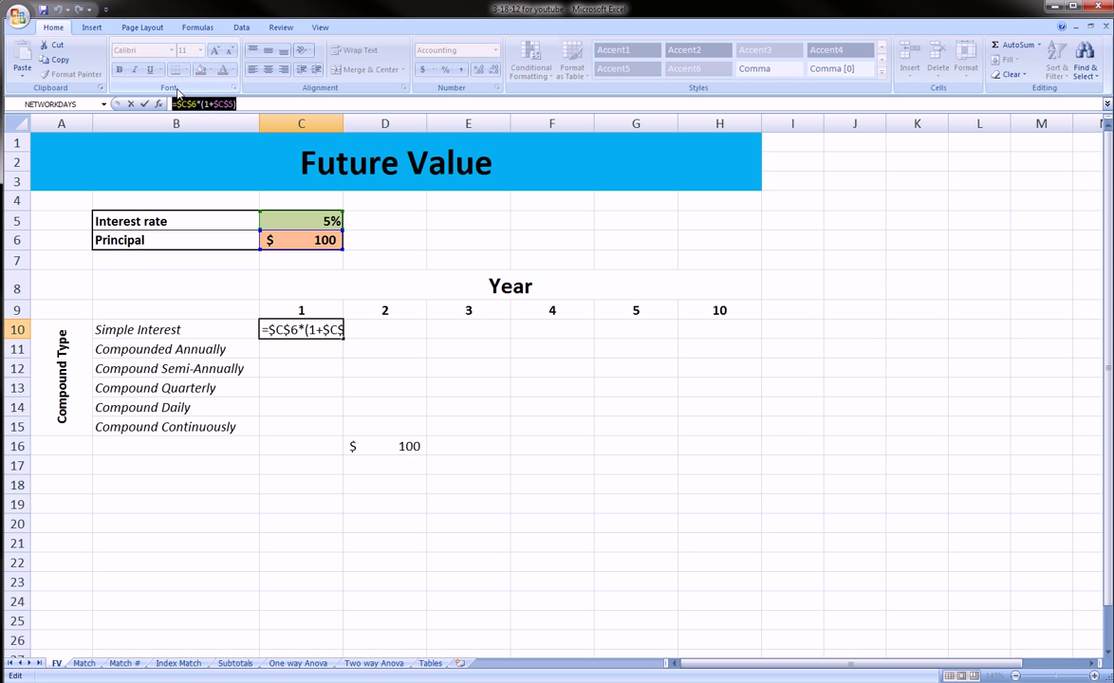
key(Delete)
Step: Type =$C$6+($C$6*$C$5*C9) into C10, with absolute principal and rate references
text(=)
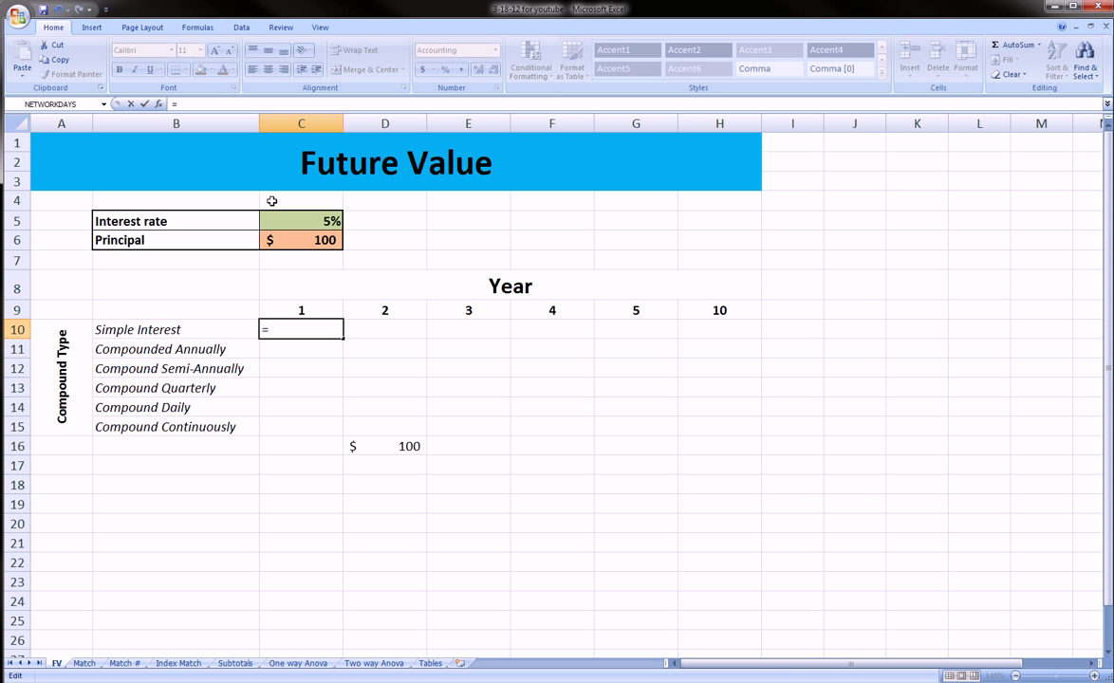
click(319, 240)
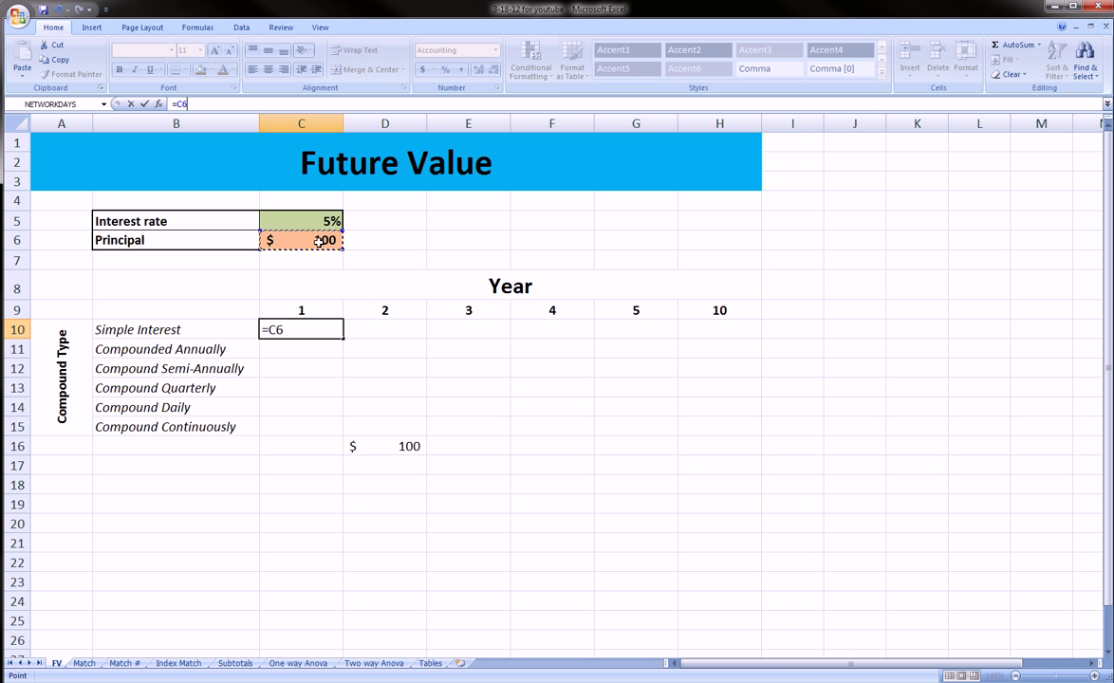
key(F4)
text(+)
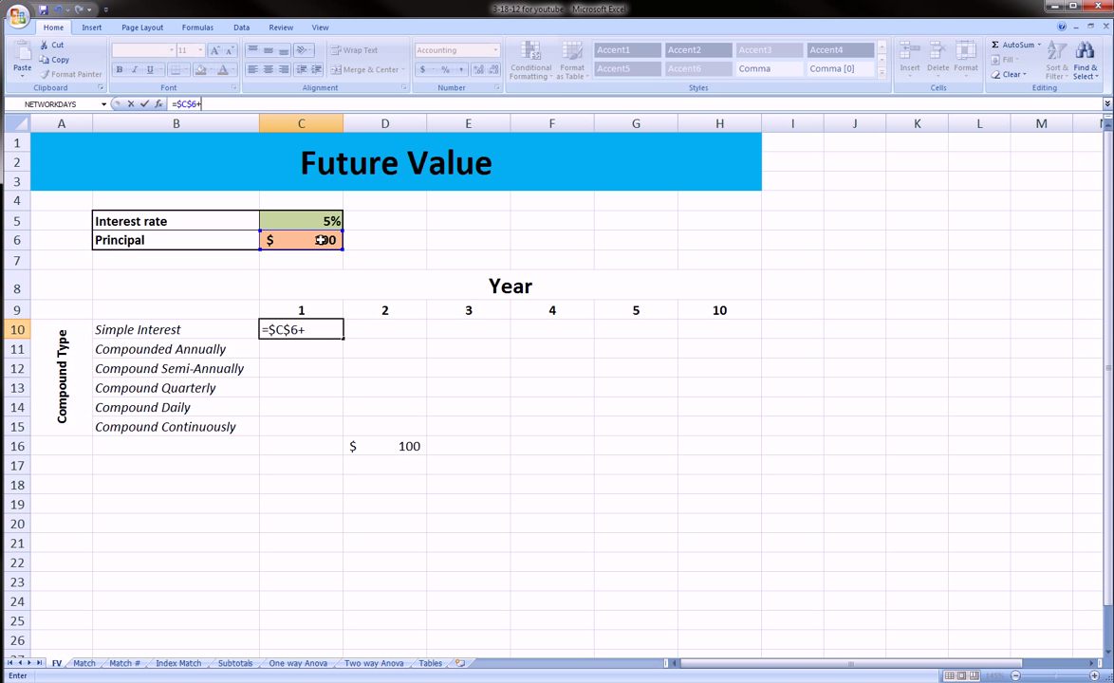
text(()
click(322, 241)
key(F4)
text(*)
click(324, 221)
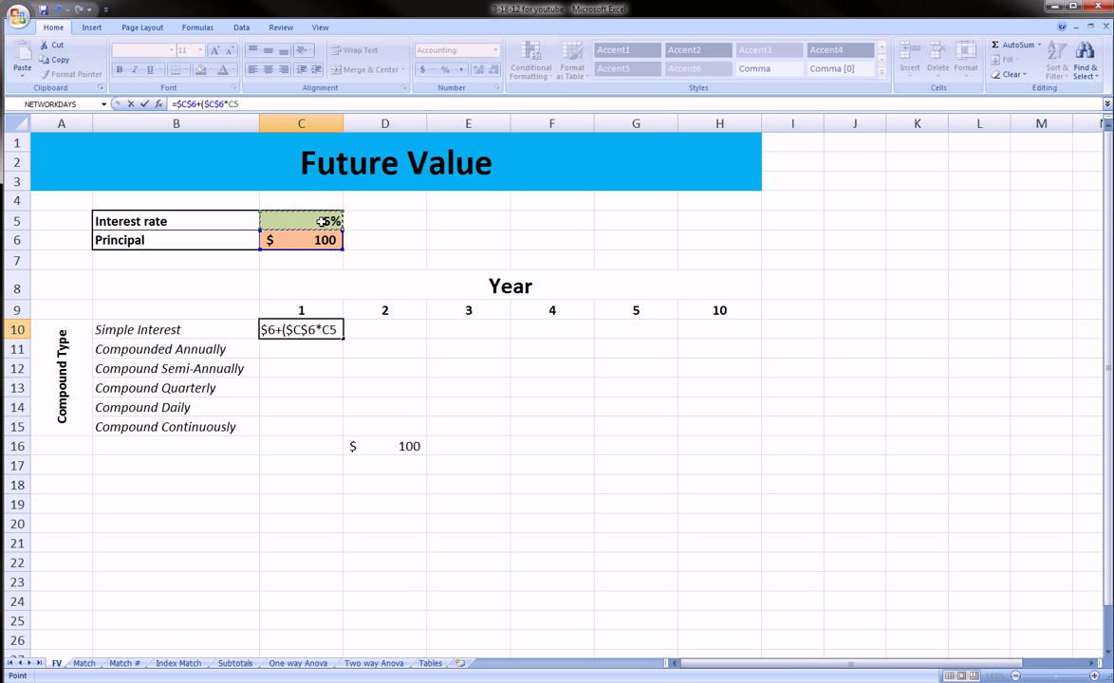
key(F4)
text(*)
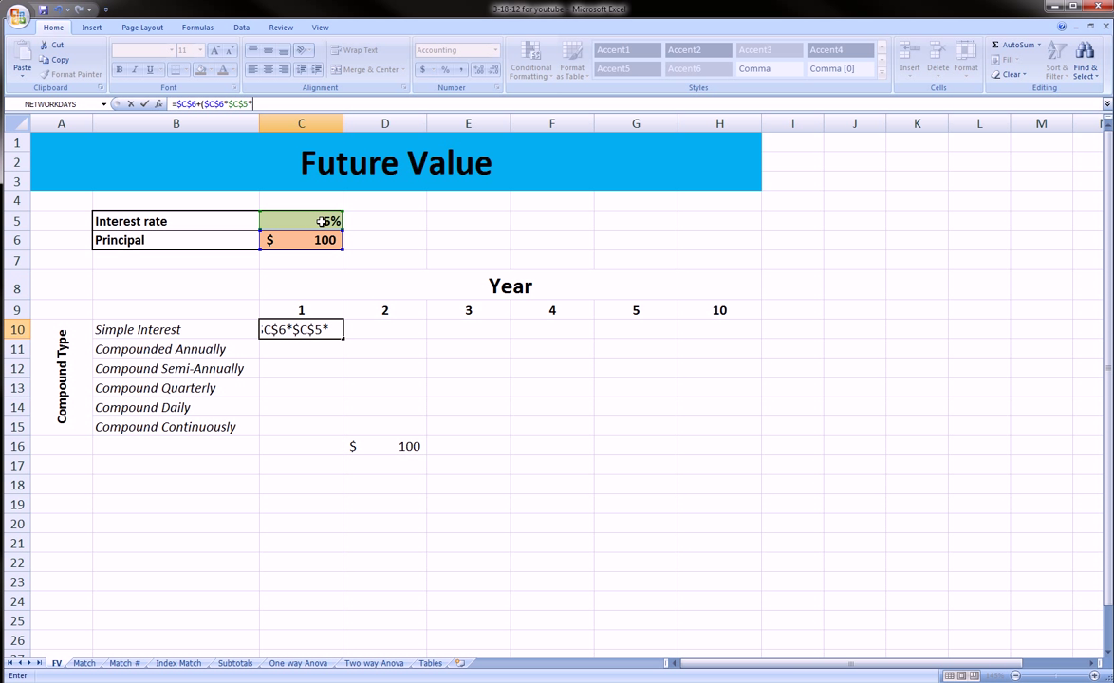
click(326, 300)
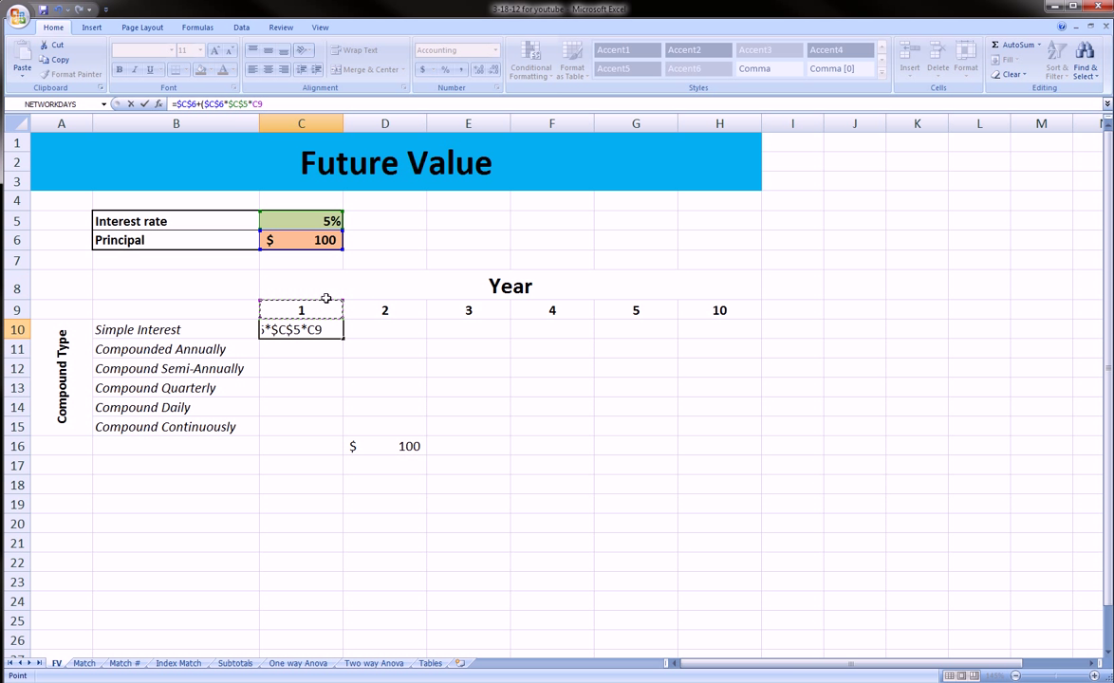
text())
Step: Highlight the new formula with the pen and enter it, still showing 105.00
mouse_move(169, 108)
mouse_down()
mouse_move(285, 95)
mouse_move(179, 111)
mouse_up()
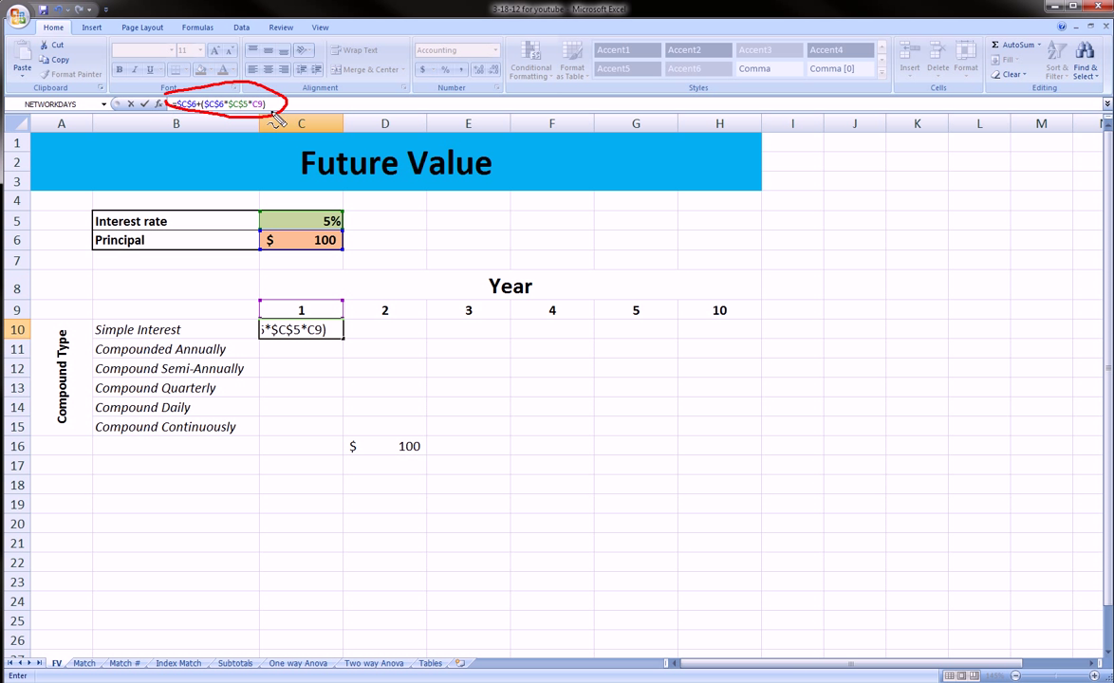
mouse_move(256, 123)
mouse_down()
mouse_move(256, 106)
mouse_move(263, 115)
mouse_up()
mouse_move(194, 135)
mouse_down()
mouse_move(196, 121)
mouse_move(237, 113)
mouse_up()
key(Return)
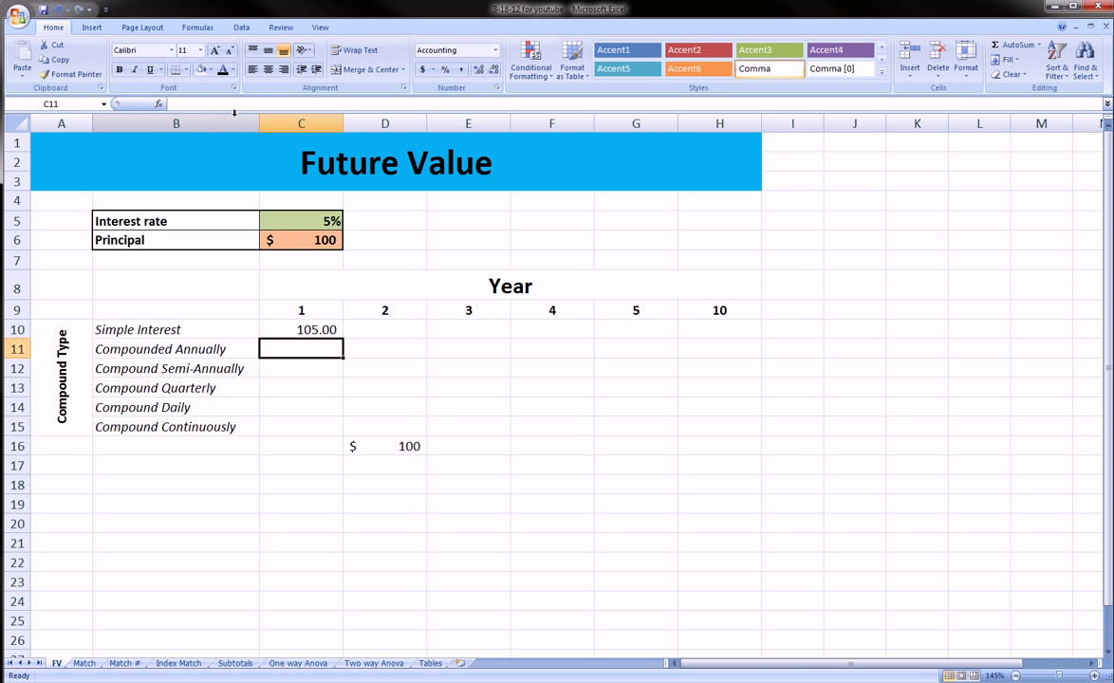
click(330, 329)
drag(342, 337, 725, 339)
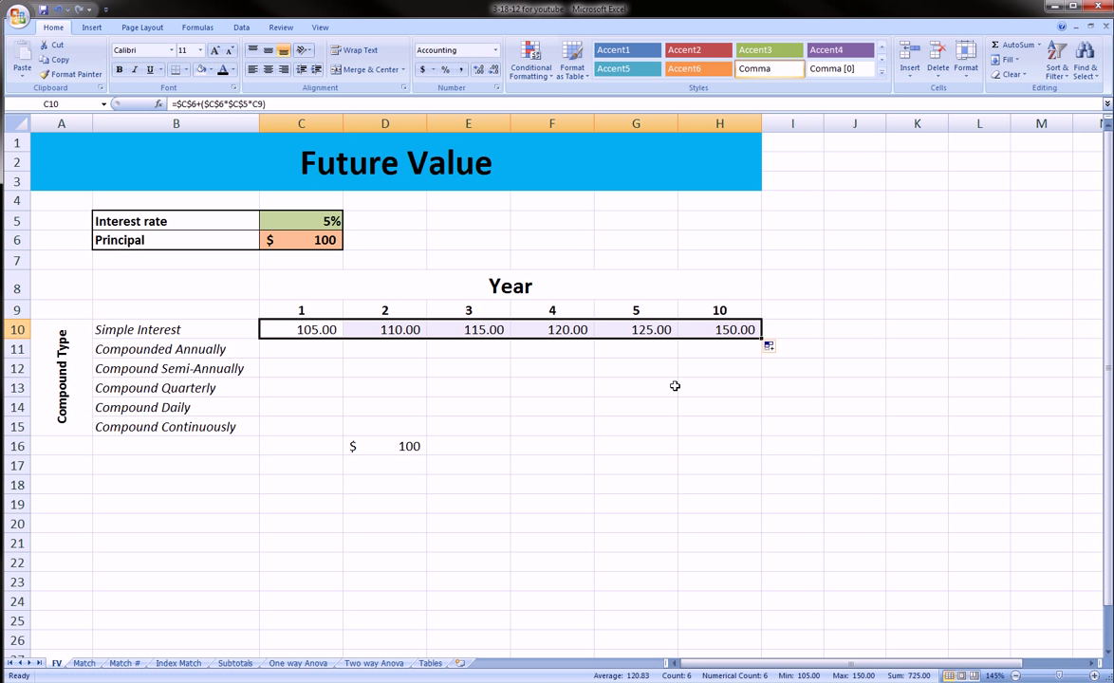
click(384, 306)
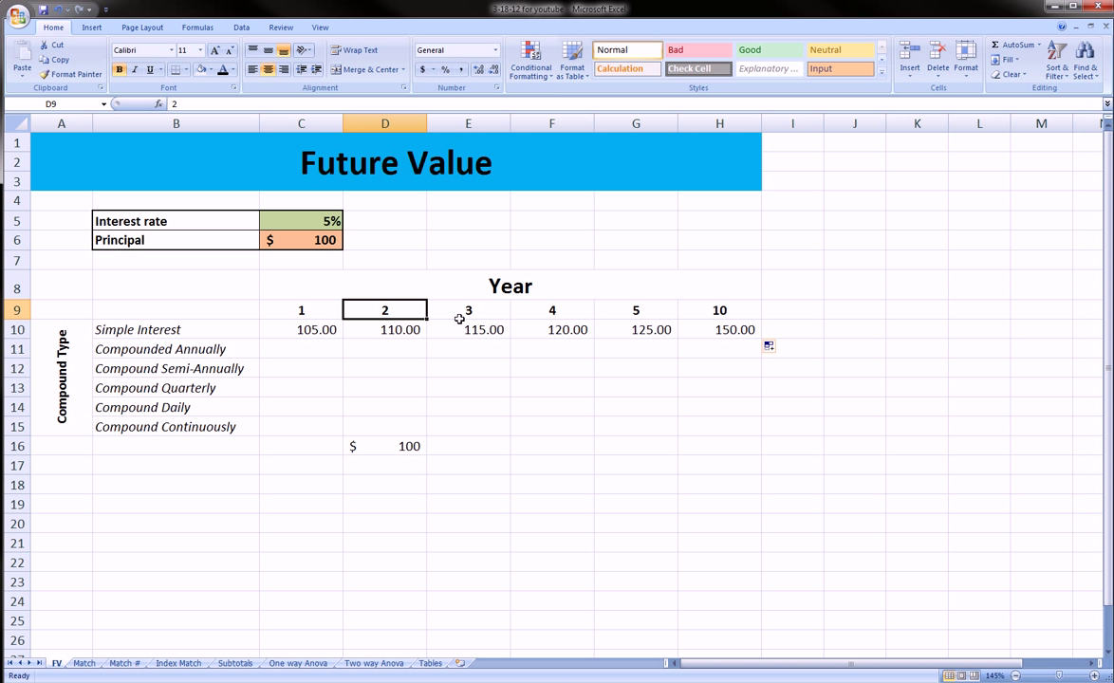
key(Right)
key(Right)
key(Right)
click(714, 306)
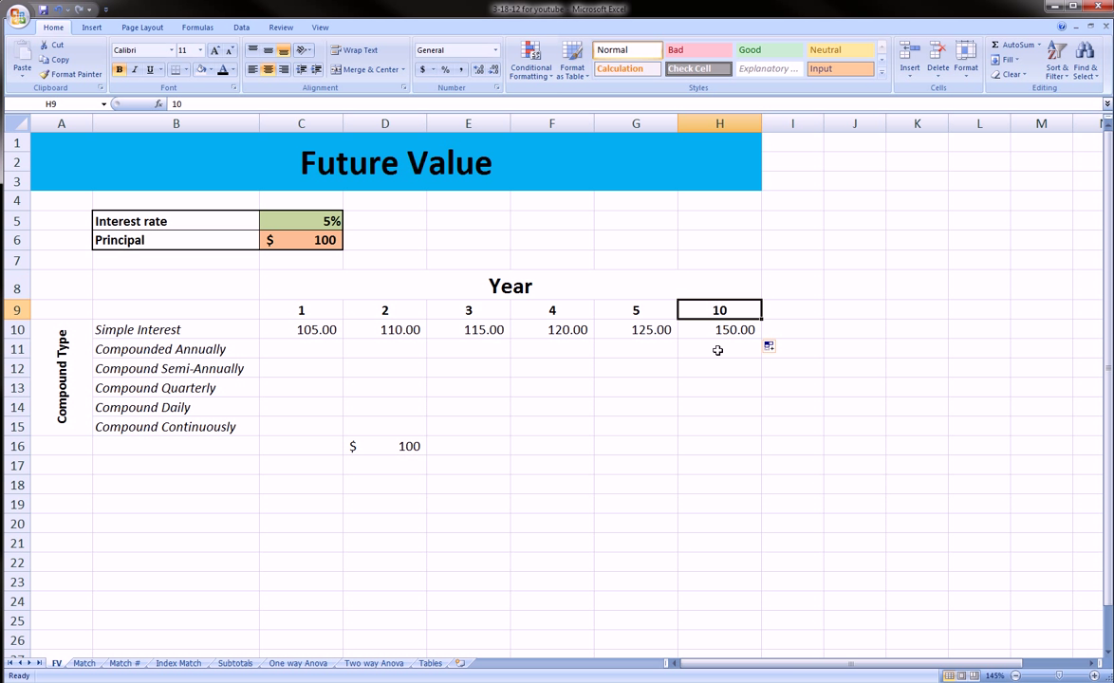
click(717, 348)
click(707, 327)
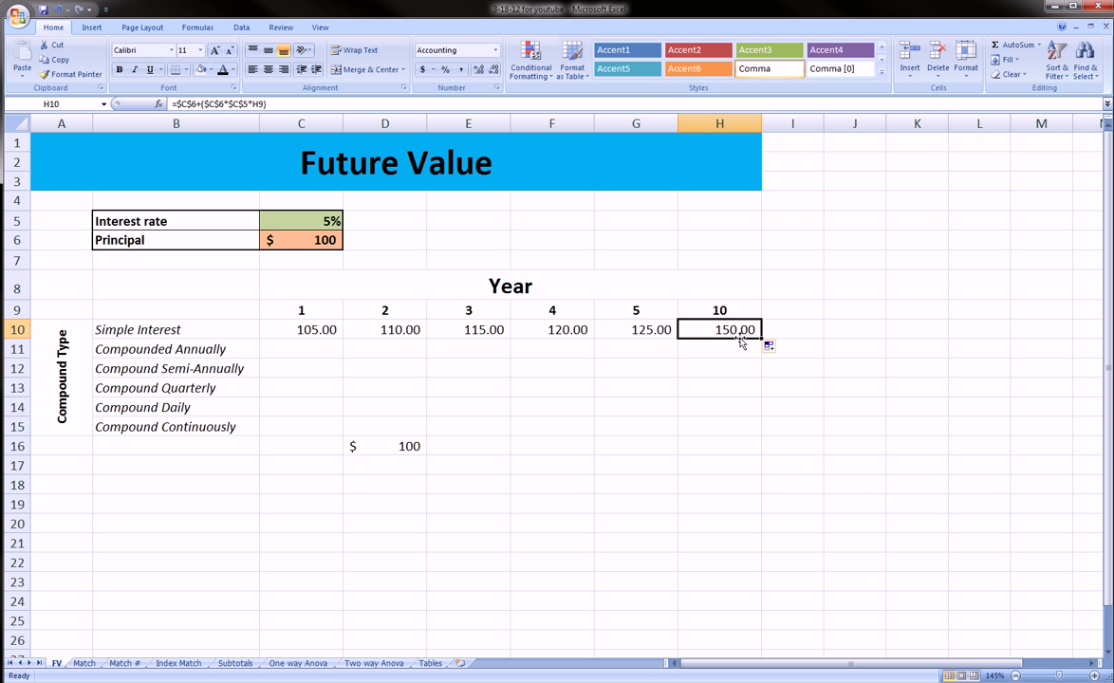
click(325, 241)
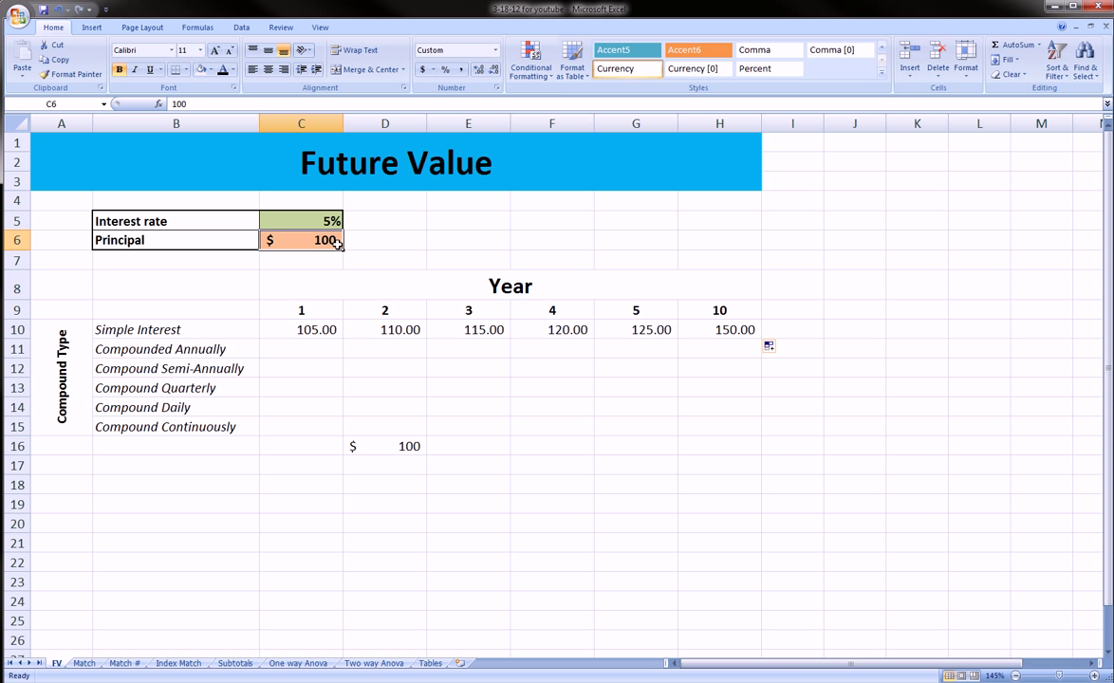
click(734, 329)
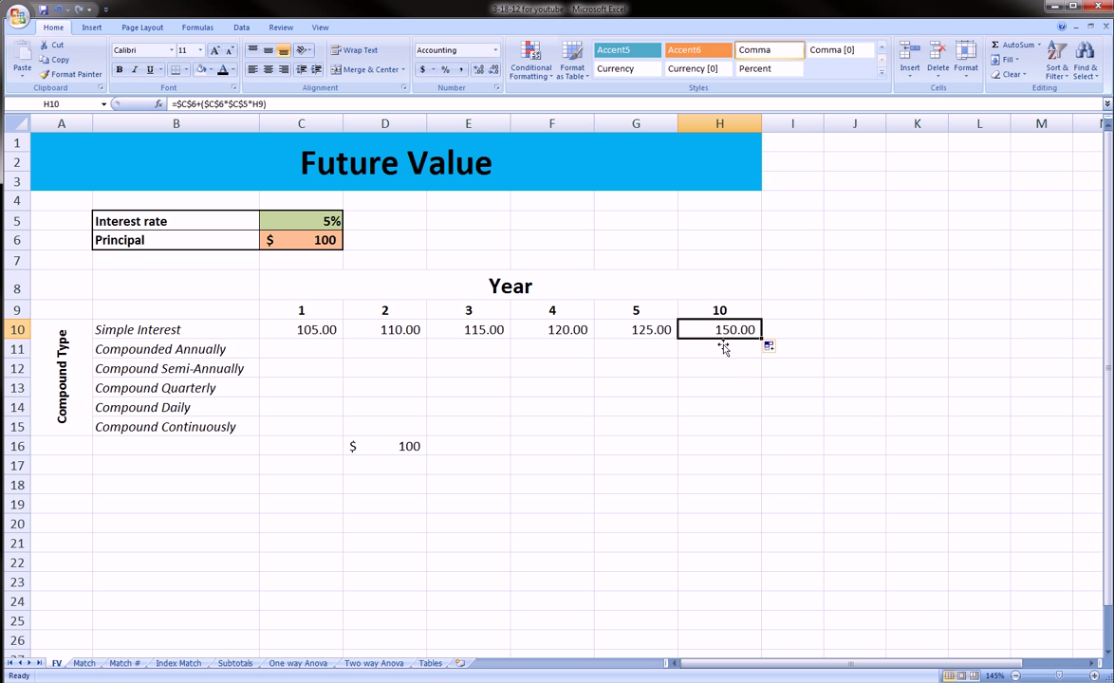
click(721, 315)
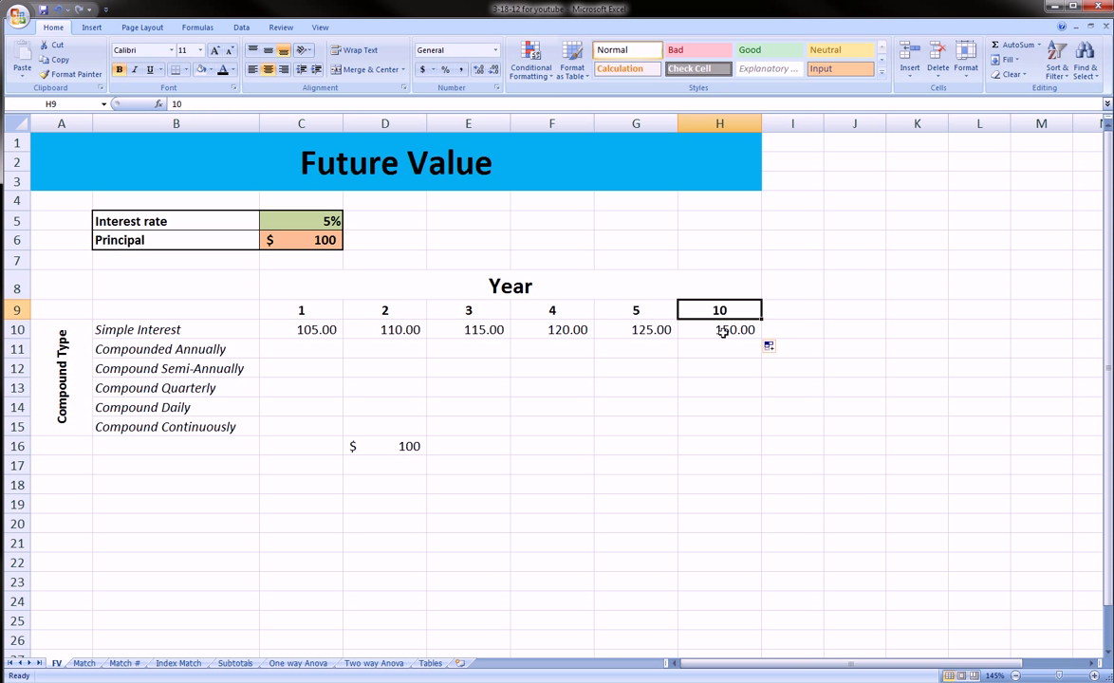
click(721, 325)
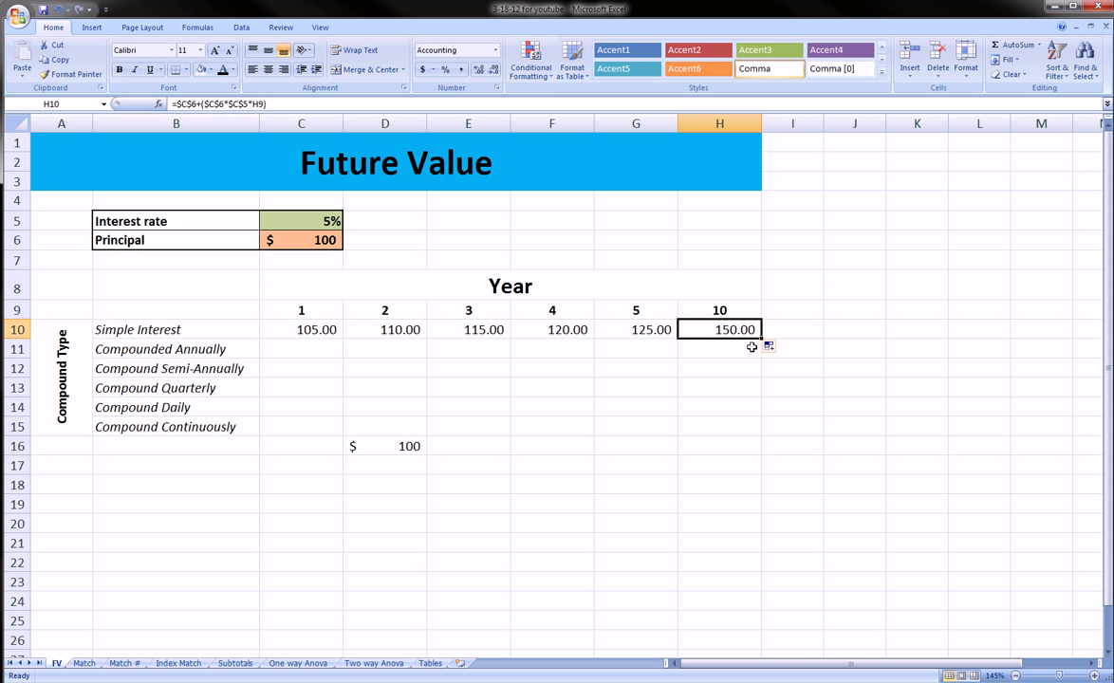
click(405, 328)
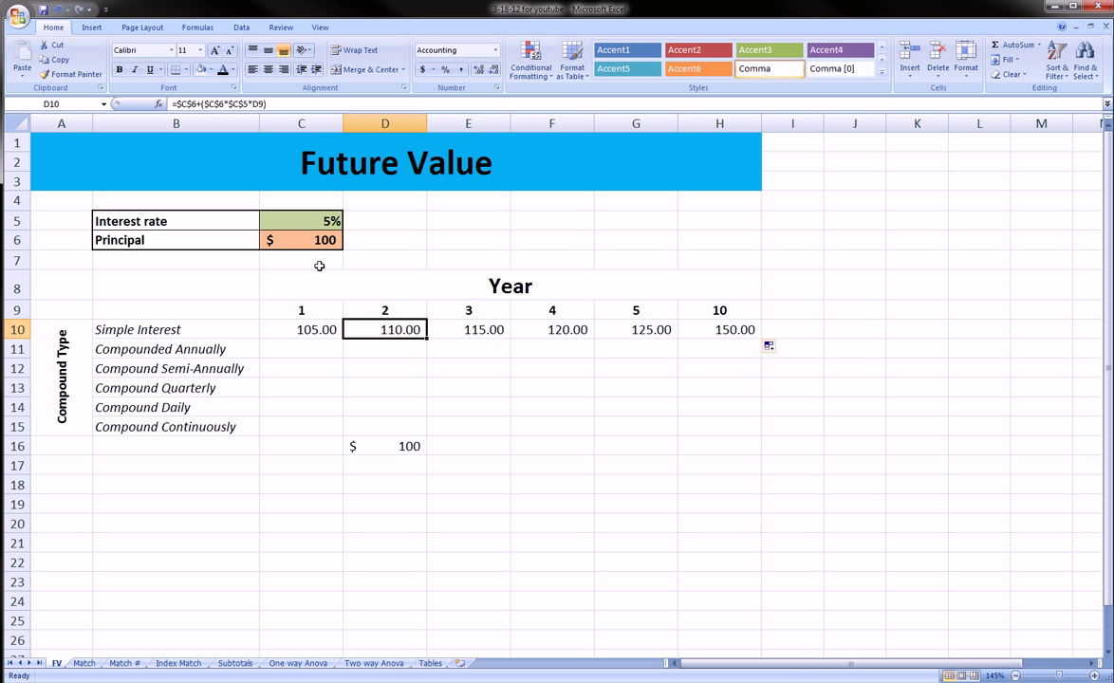
drag(332, 252, 377, 305)
mouse_move(541, 304)
mouse_down()
mouse_move(438, 281)
mouse_move(351, 244)
mouse_up()
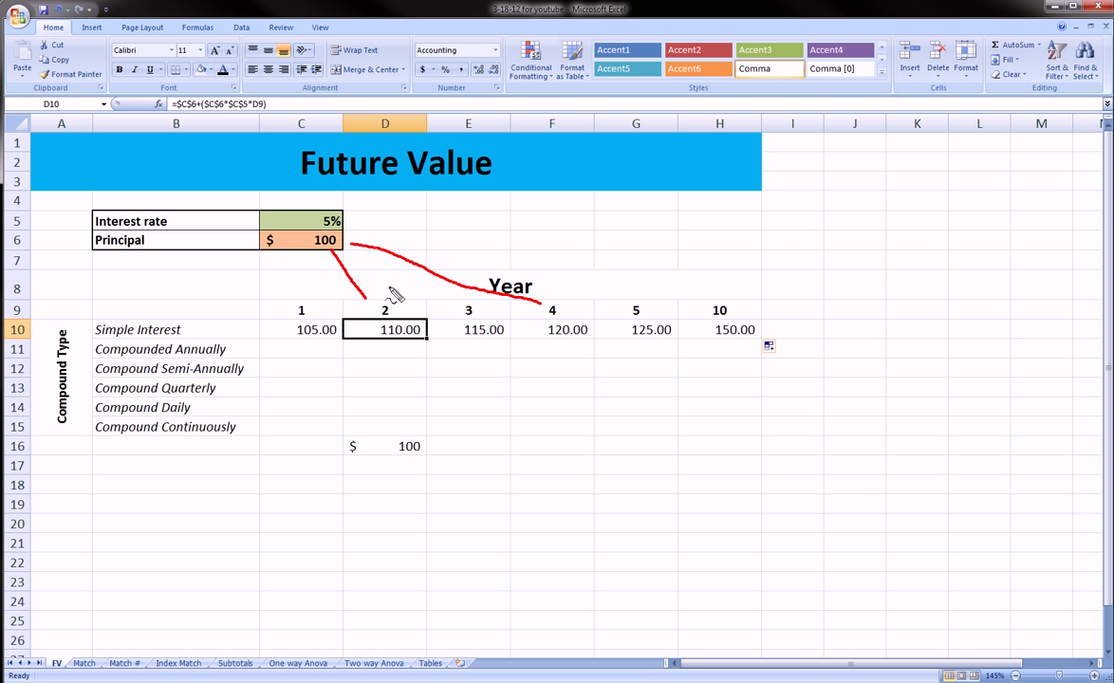
key(Escape)
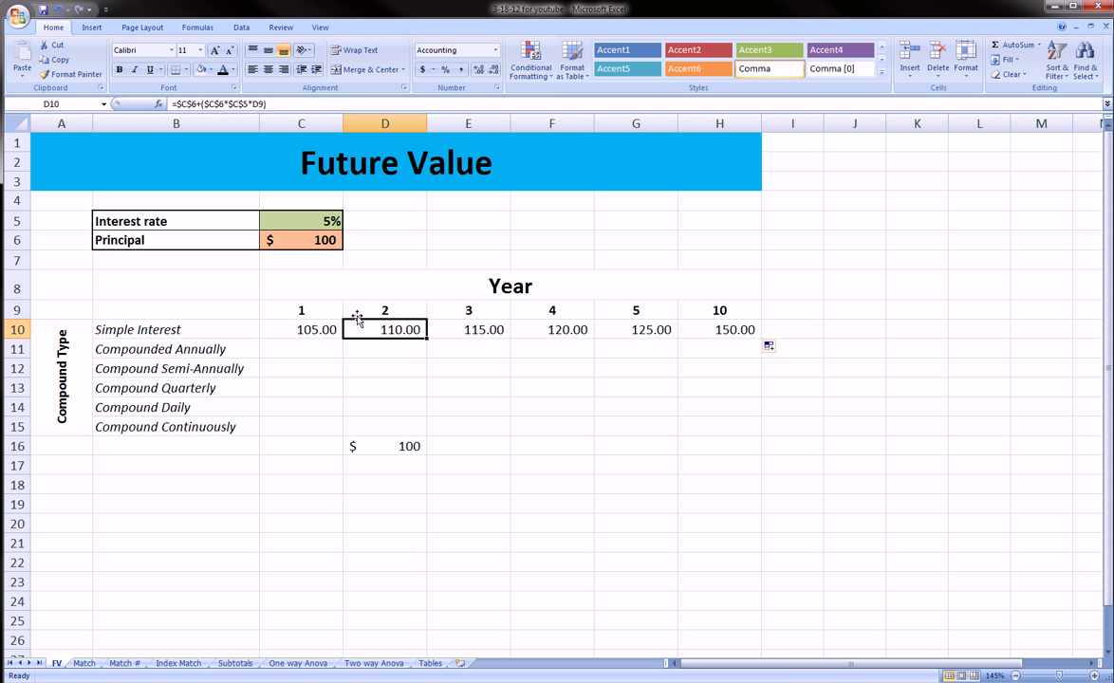
Step: In C11, build the year-1 compound formula $C$6*(1+$C$5)^C9
click(330, 355)
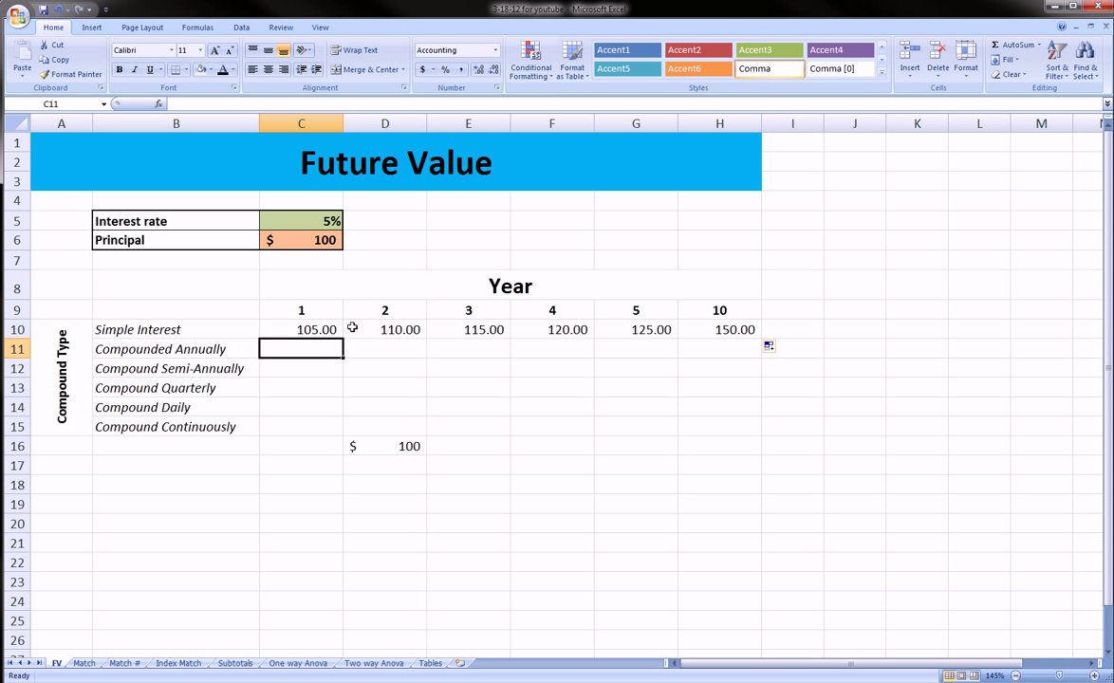
text(=)
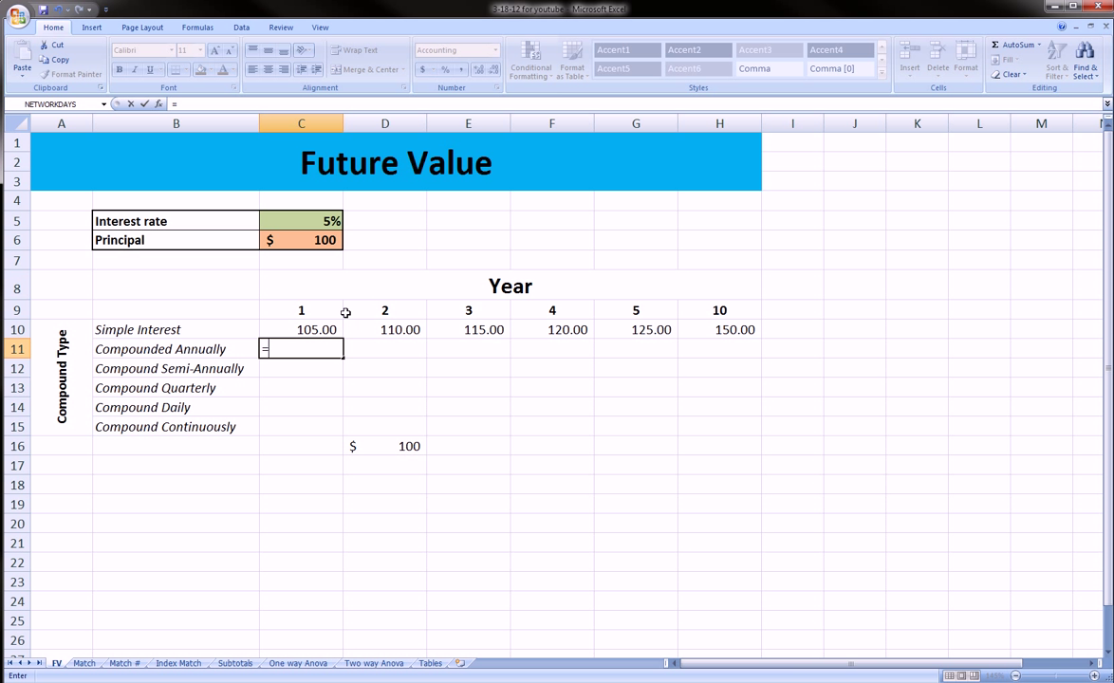
click(318, 240)
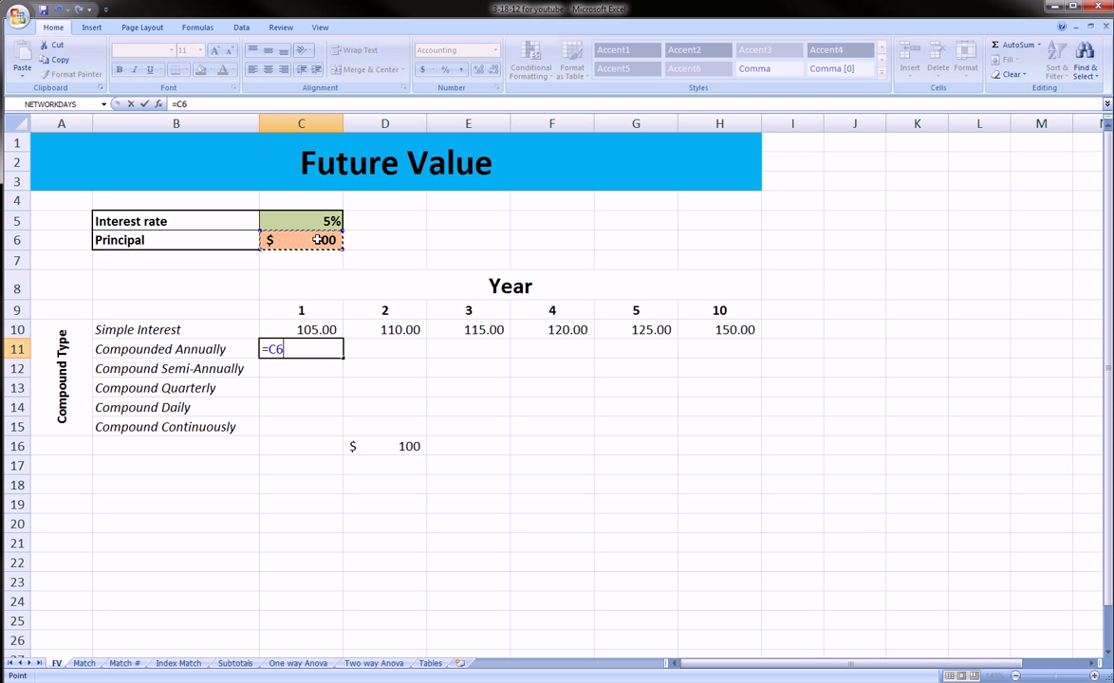
key(F4)
text(*)
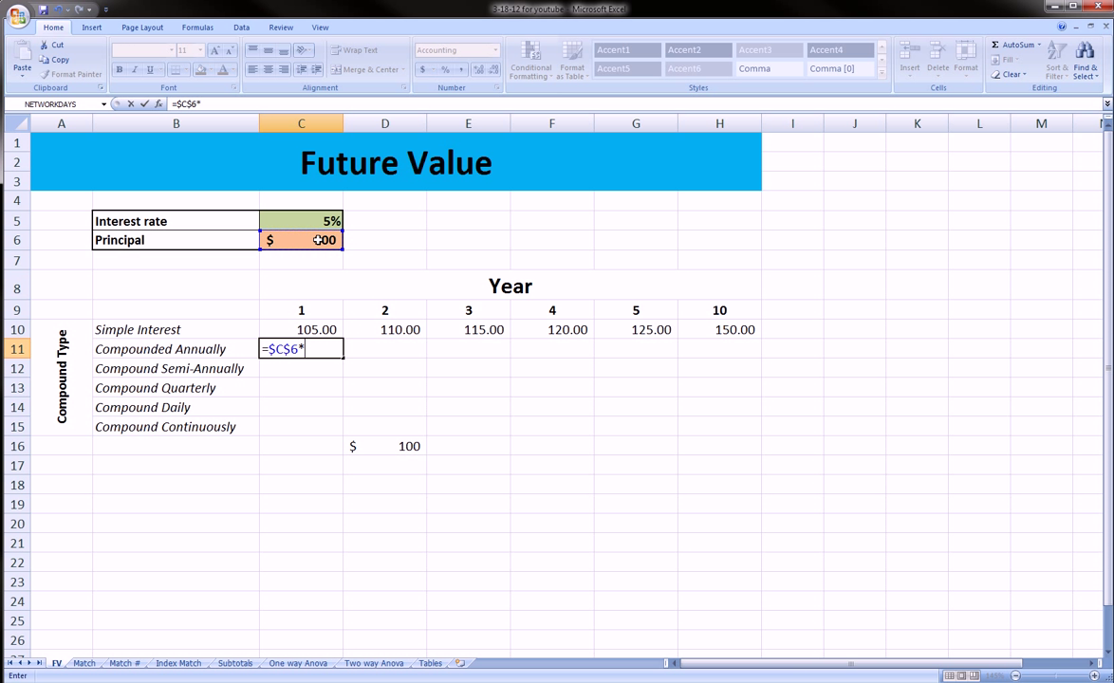
text((1+)
click(318, 221)
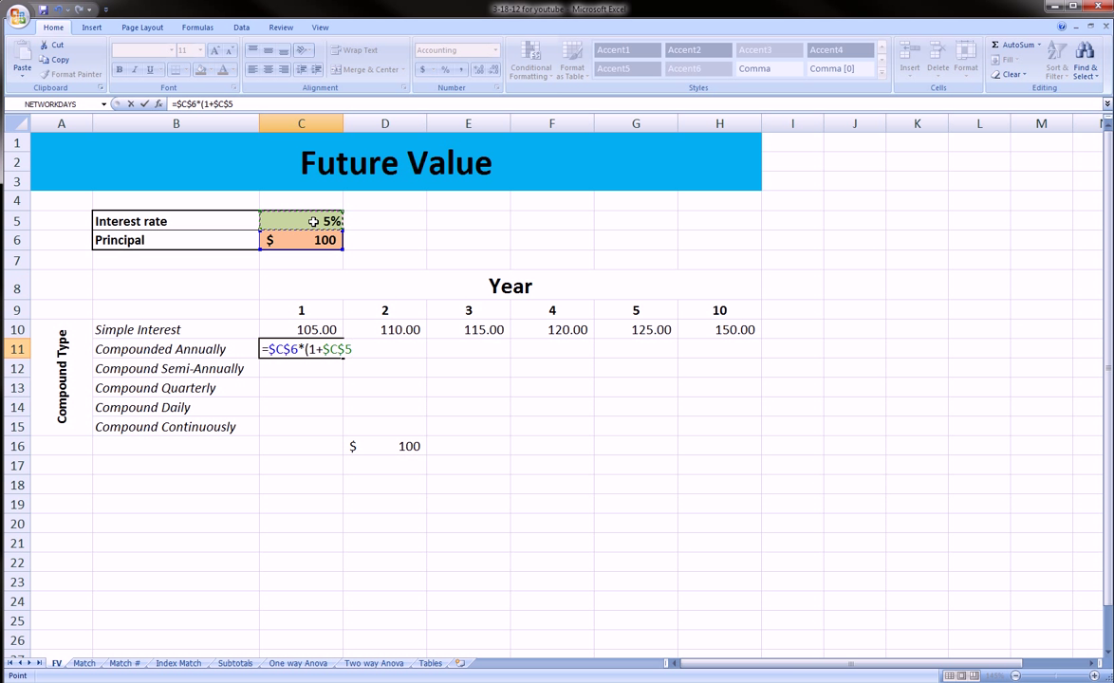
text()^)
click(329, 310)
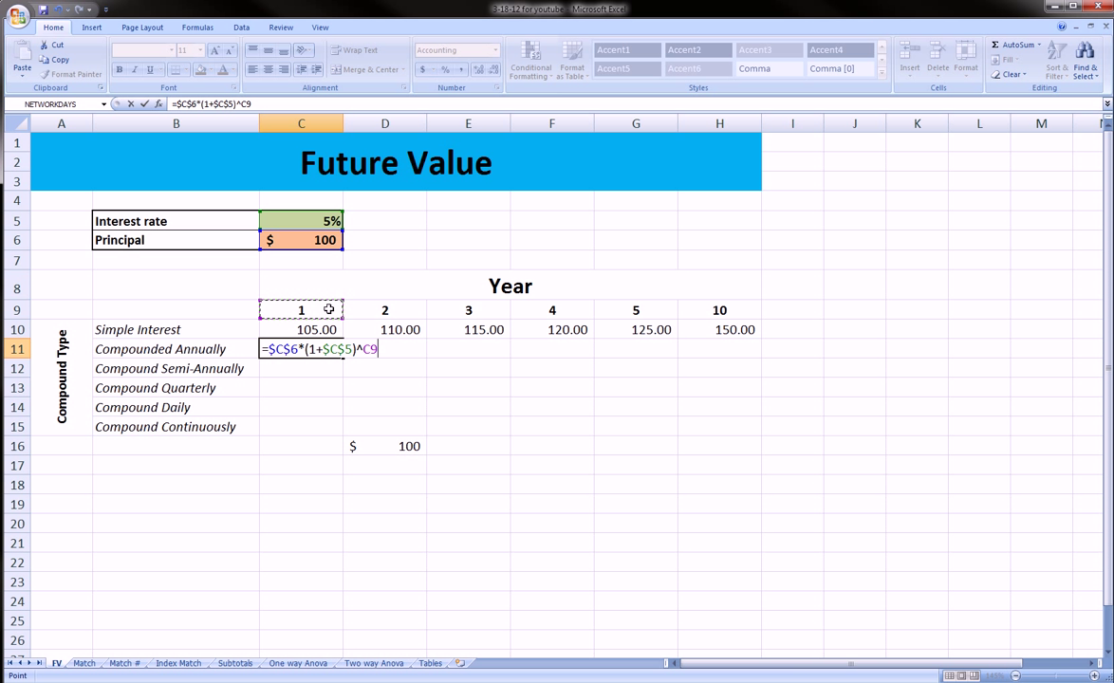
Step: Enter the C11 formula and copy it into the year 2 cell D11
key(Return)
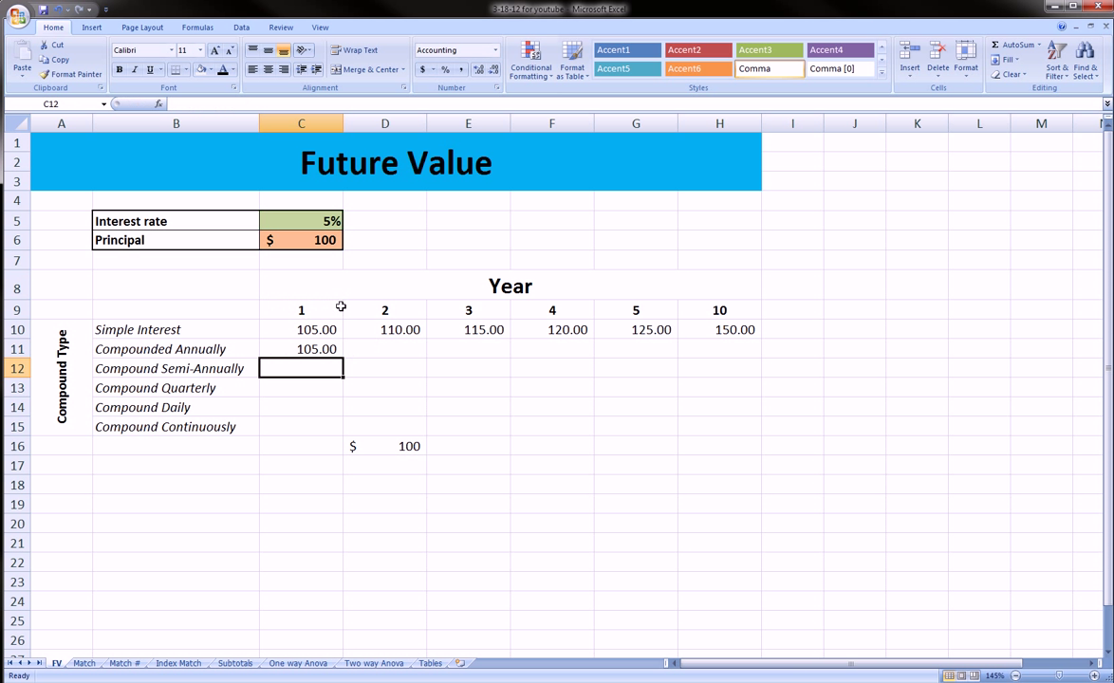
click(337, 343)
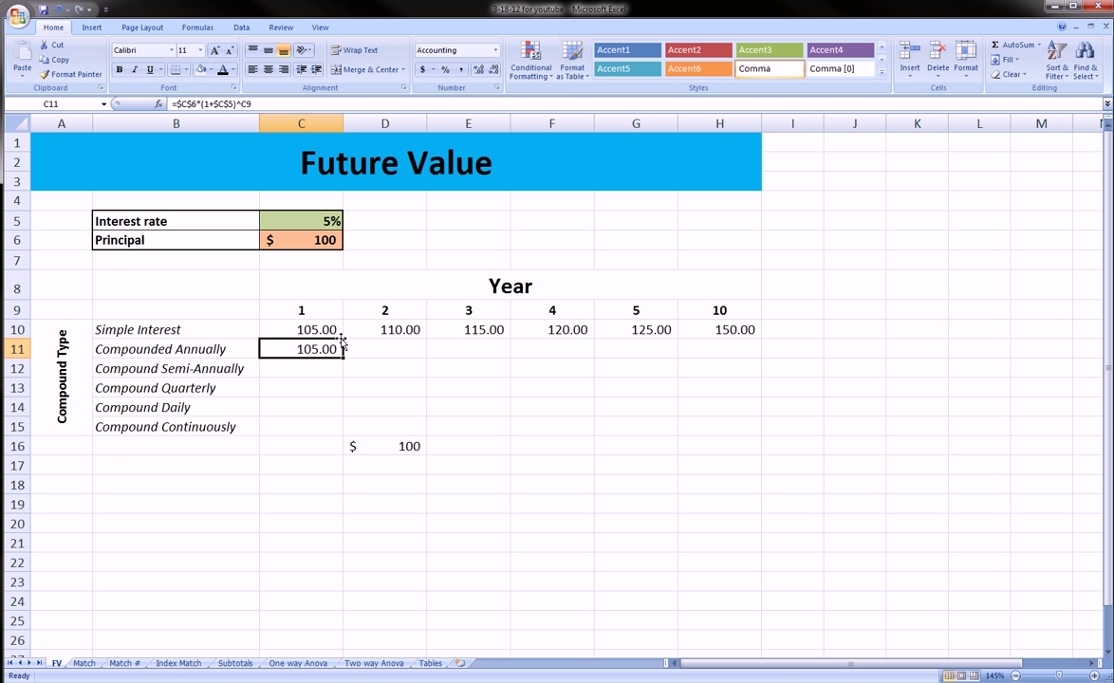
click(328, 332)
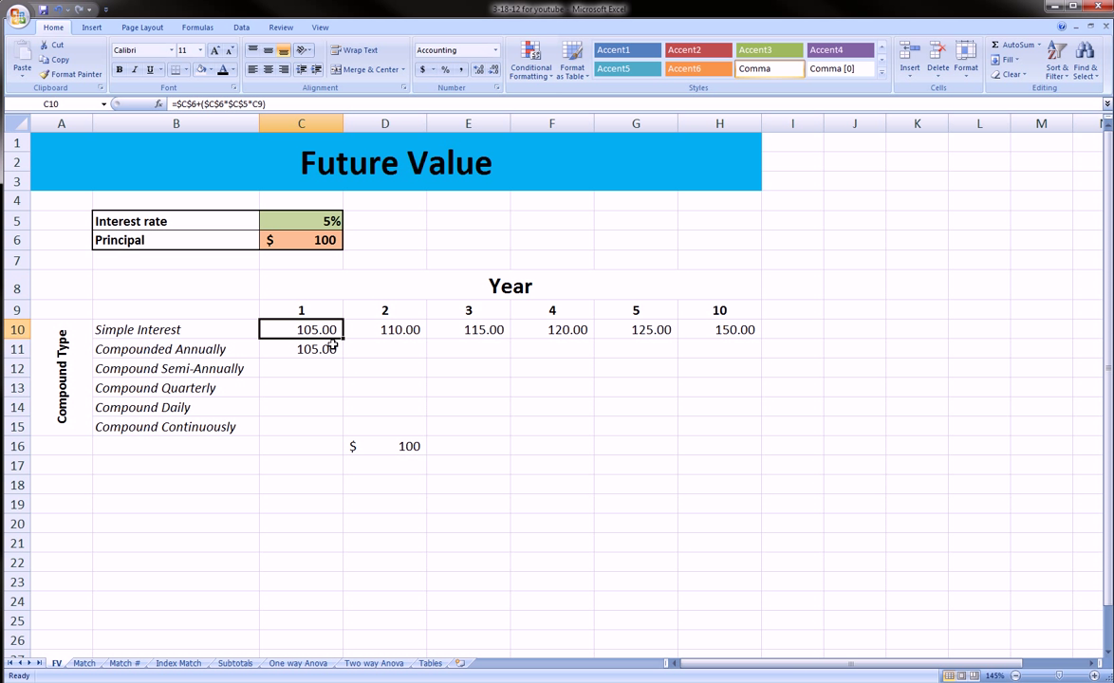
click(333, 349)
drag(342, 358, 400, 357)
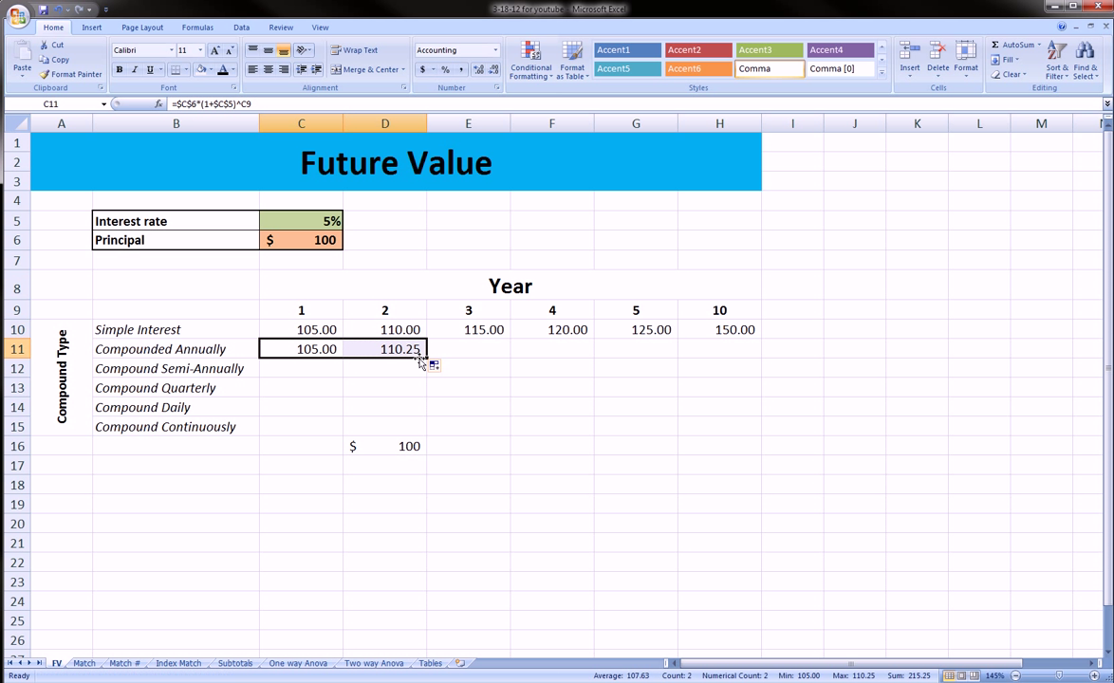
click(323, 349)
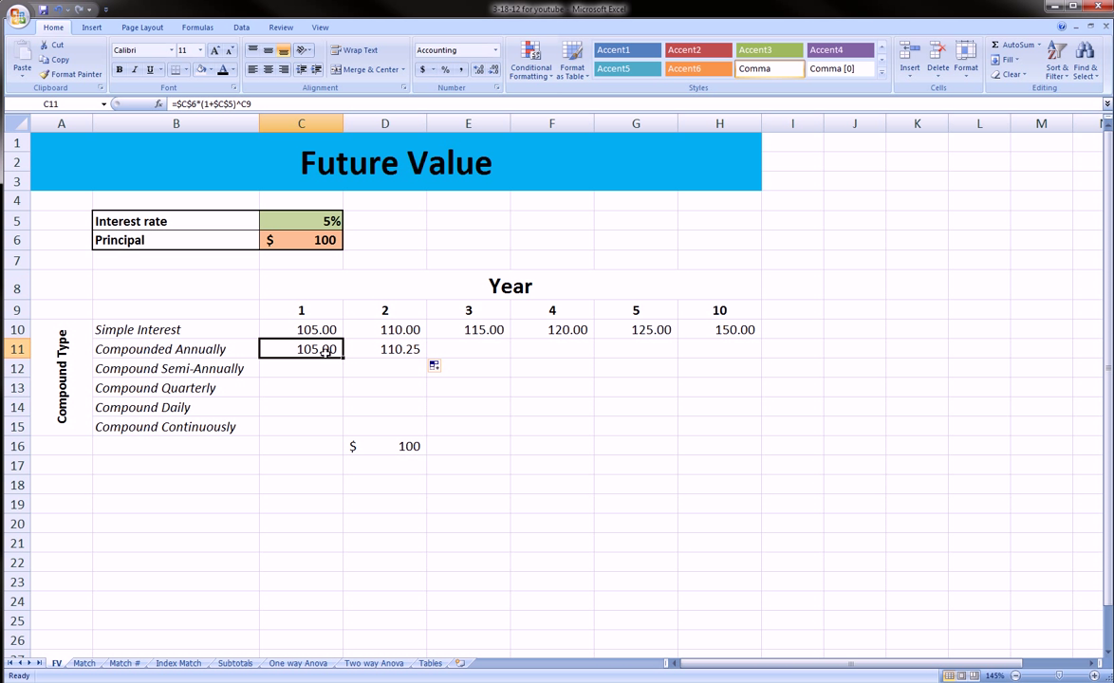
click(389, 349)
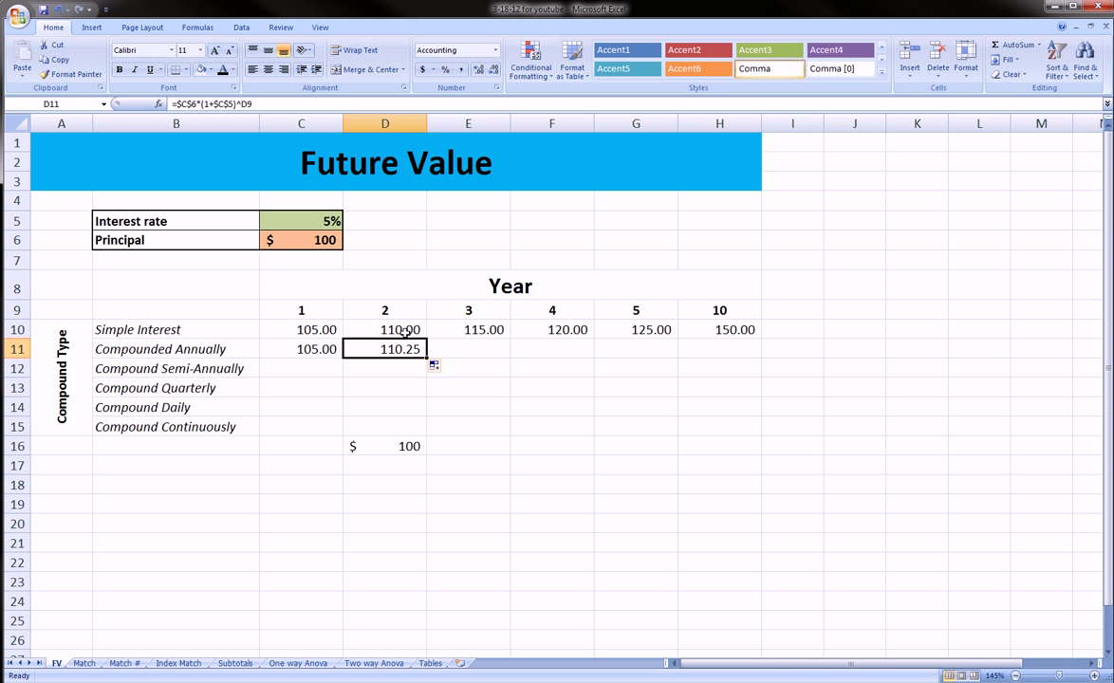
Step: Fill the Compounded Annually formula across to H11, reaching 162.89 in year 10
drag(404, 330, 405, 345)
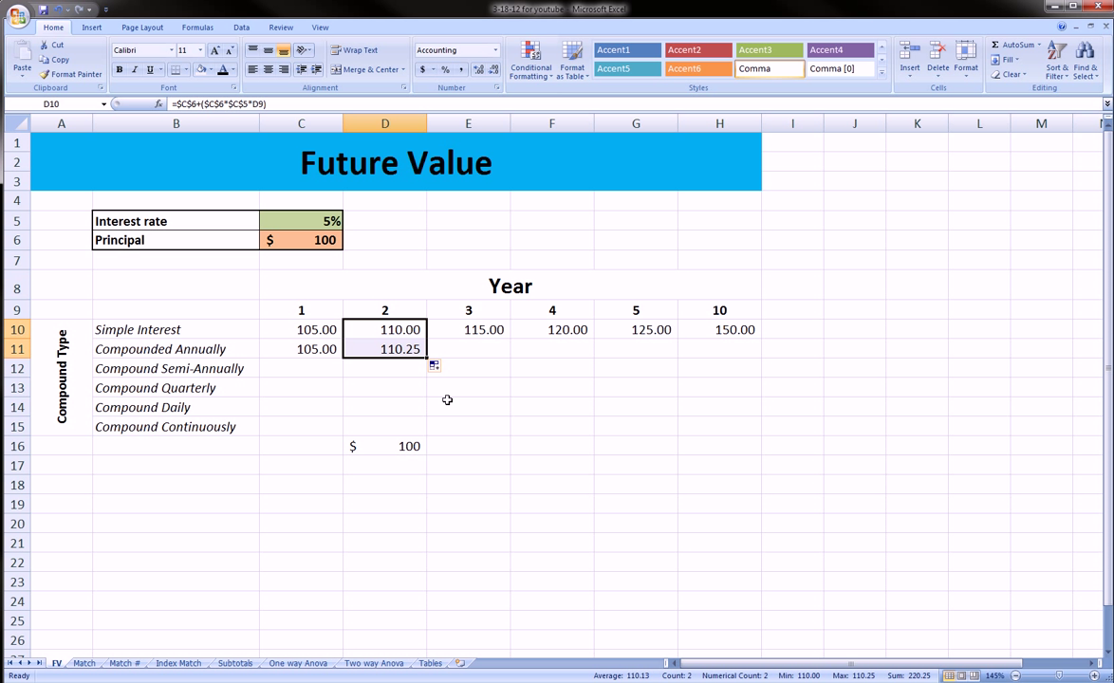
click(410, 350)
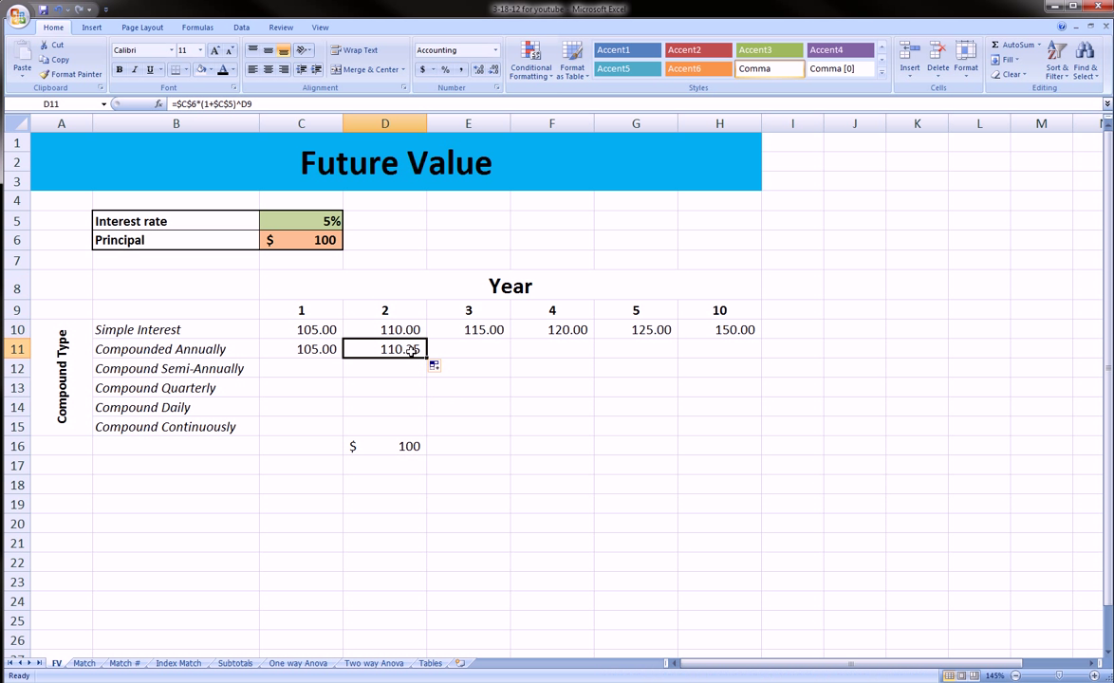
drag(427, 358, 748, 353)
click(748, 351)
click(746, 329)
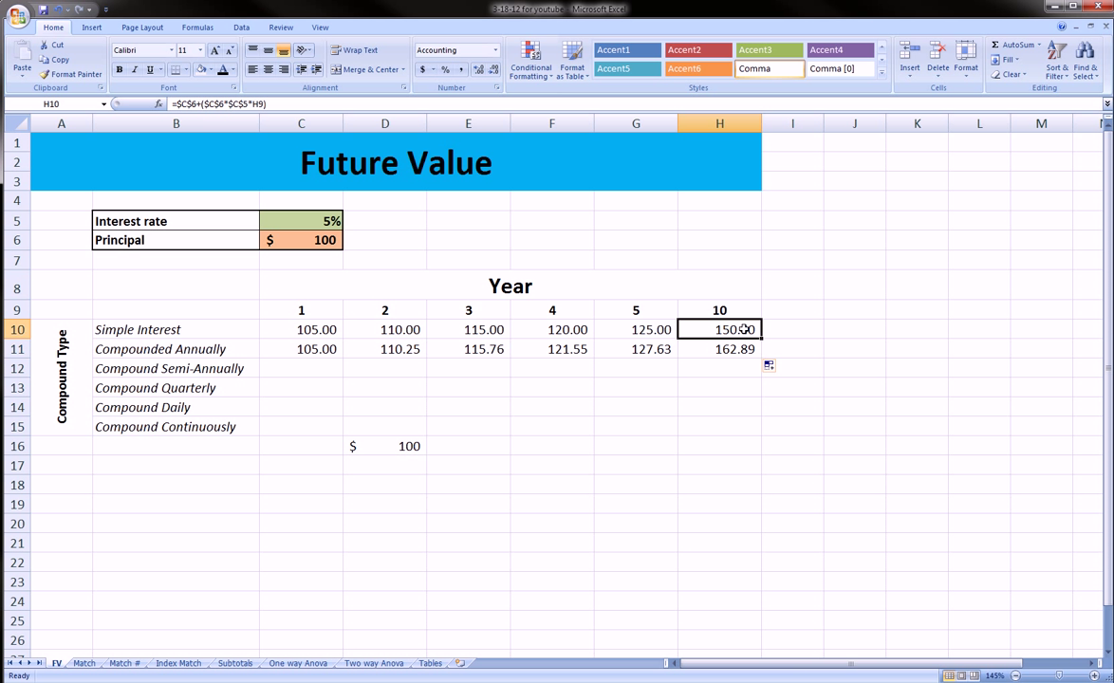
mouse_move(689, 324)
mouse_down()
mouse_move(769, 318)
mouse_move(775, 344)
mouse_move(685, 325)
mouse_up()
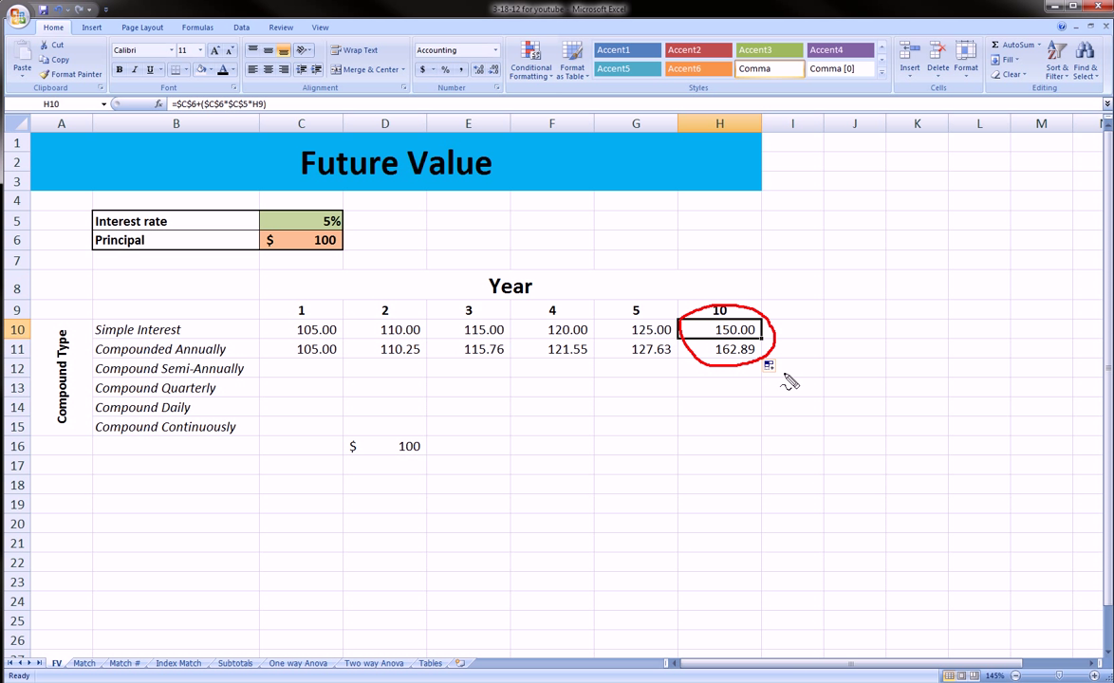
Step: Annotate the inputs and Annually label, clear the ink, and start C12 with '='
key(e)
mouse_move(242, 207)
mouse_down()
mouse_move(353, 214)
mouse_move(288, 276)
mouse_up()
key(e)
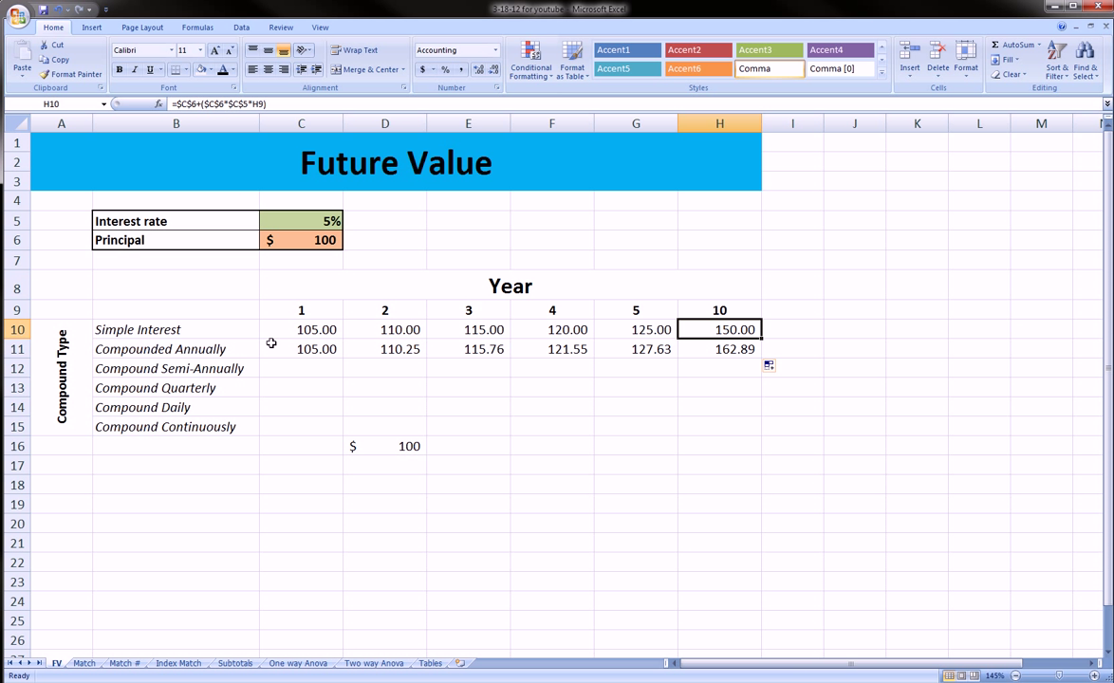
mouse_move(176, 363)
mouse_down()
mouse_move(233, 353)
mouse_move(169, 343)
mouse_move(185, 360)
mouse_up()
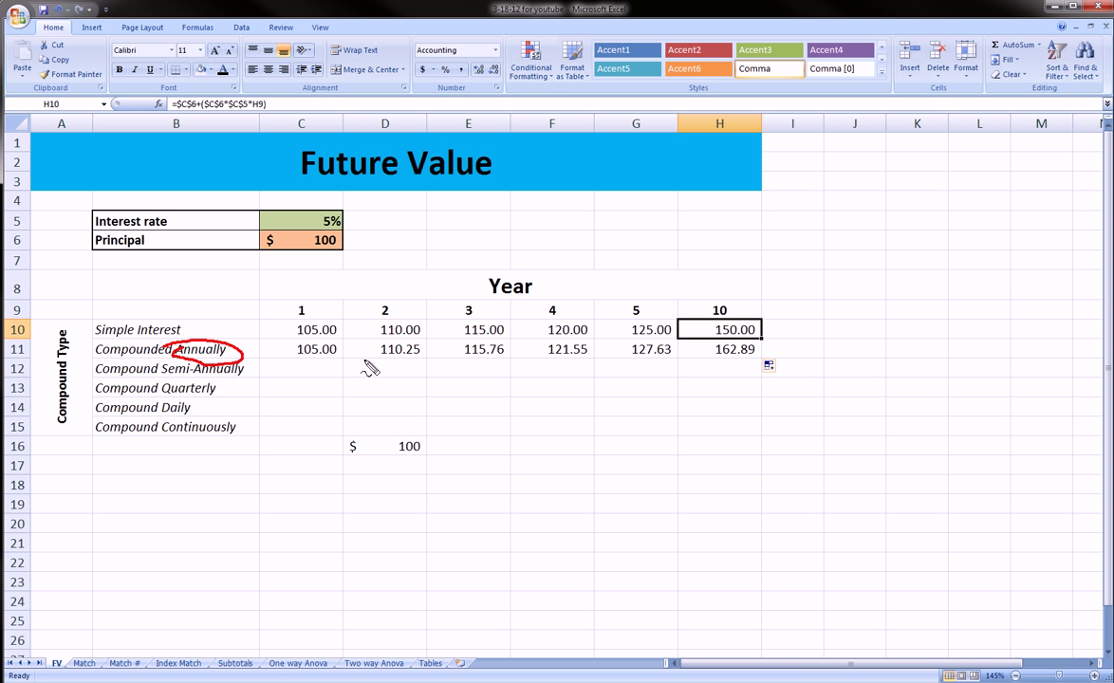
key(Escape)
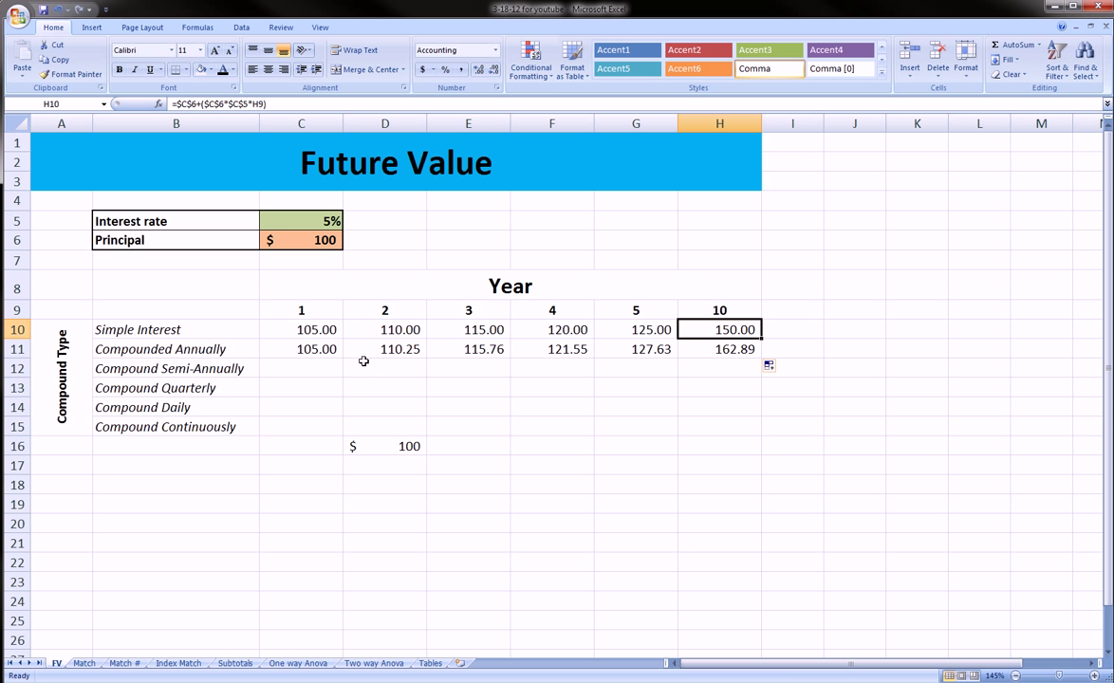
click(304, 369)
text(=)
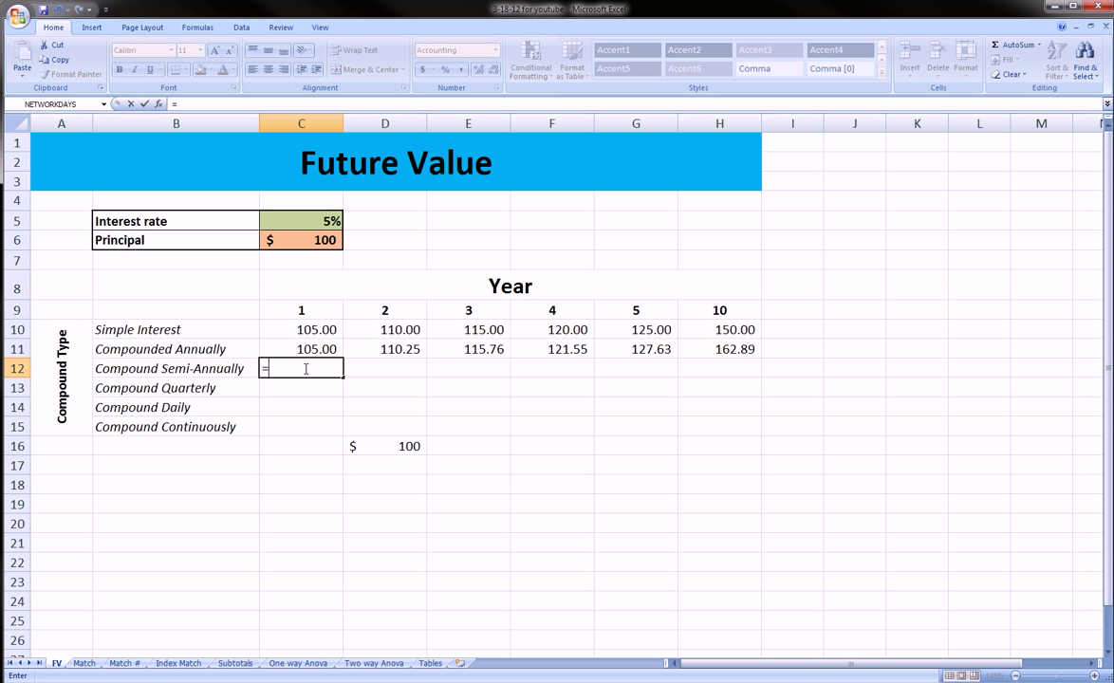
Step: Build C12's formula =$C$6*(1+(C5/2))^(C9*2), halving the rate and doubling the periods
click(323, 242)
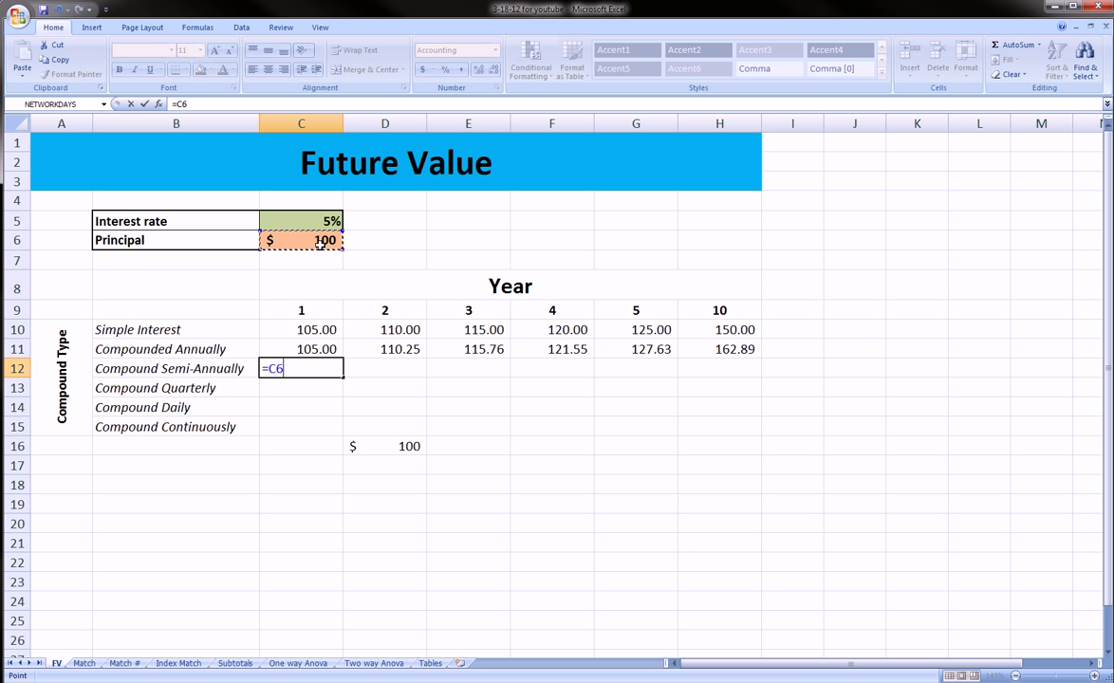
key(F4)
text(*)
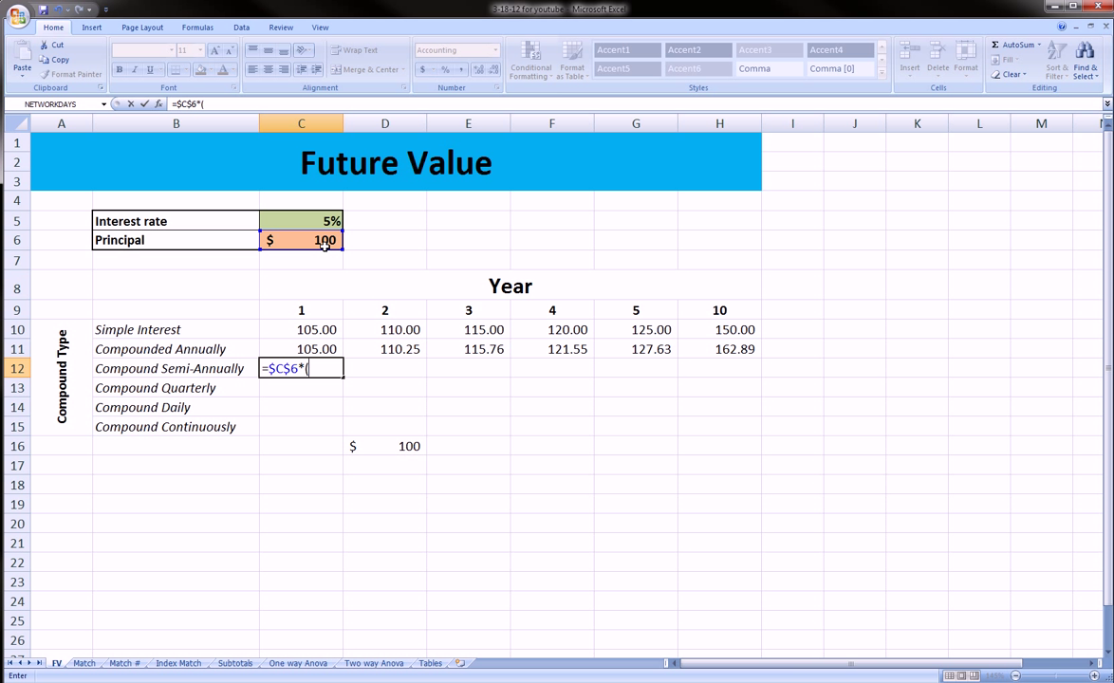
text((1+()
click(329, 221)
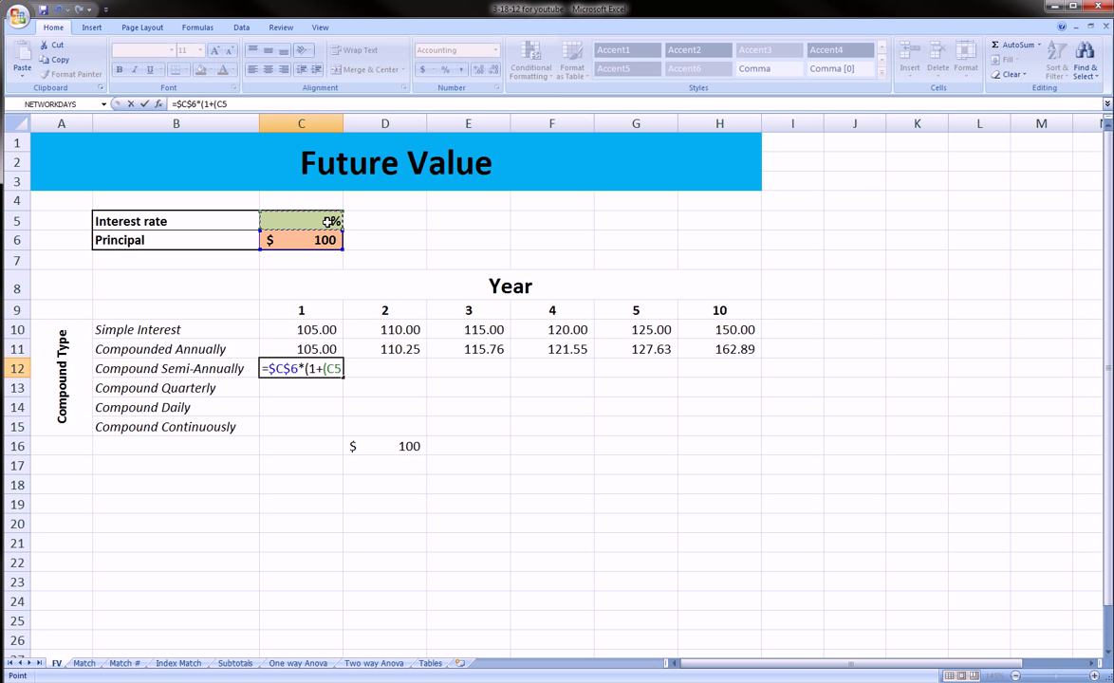
text(/)
text(2))^)
click(305, 311)
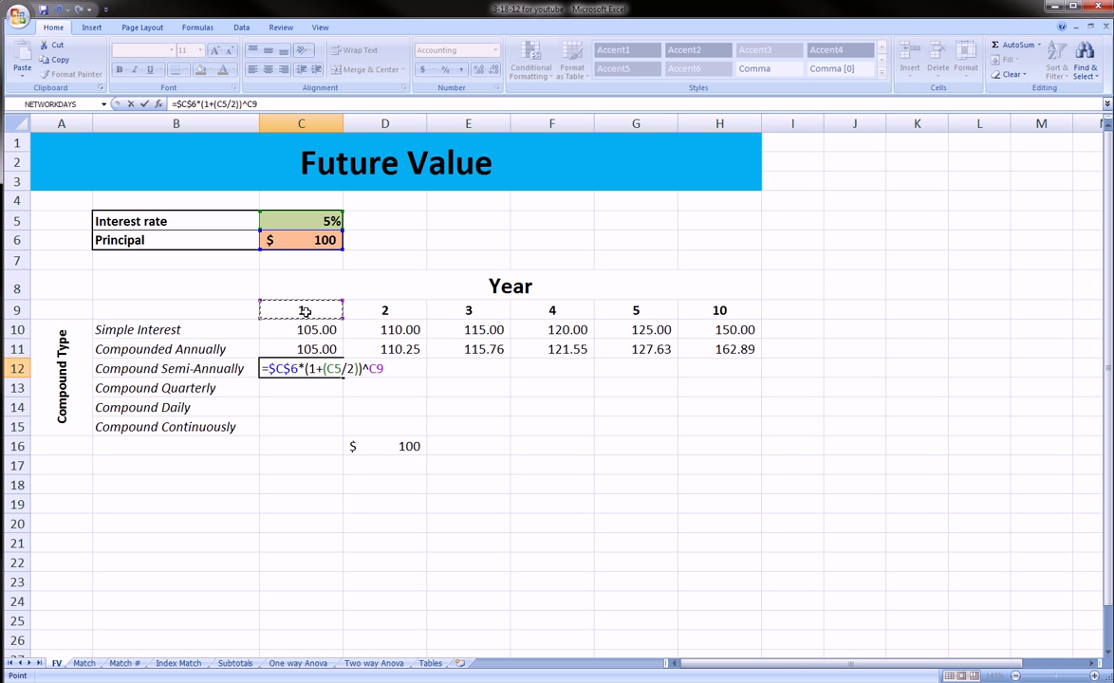
key(BackSpace)
key(BackSpace)
text(()
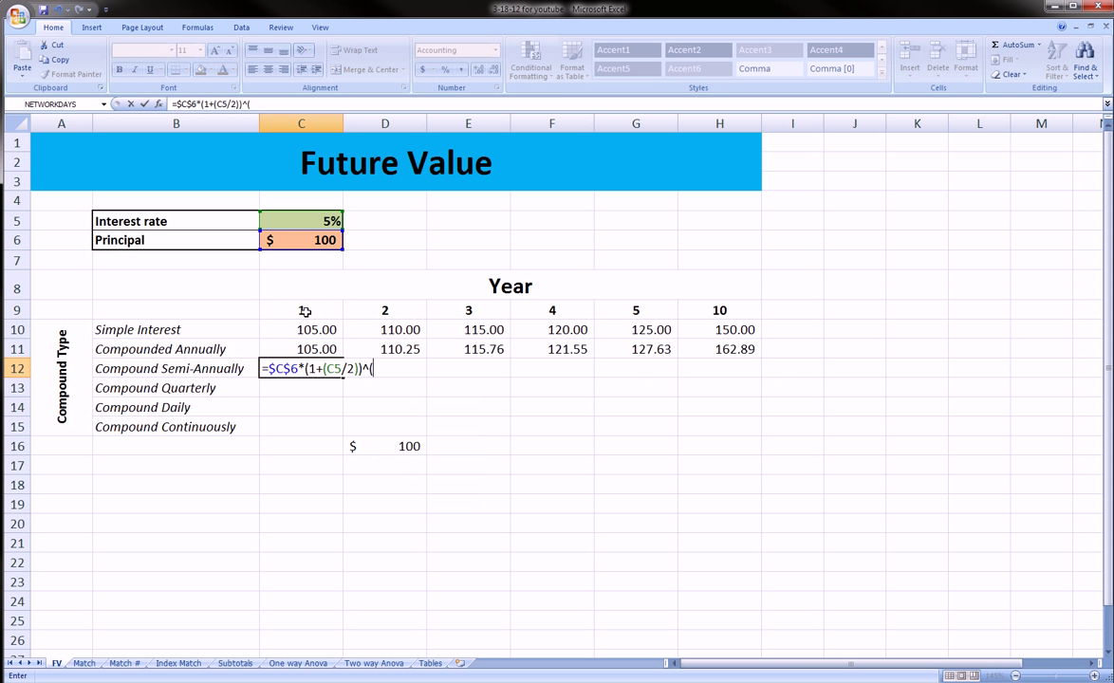
click(305, 311)
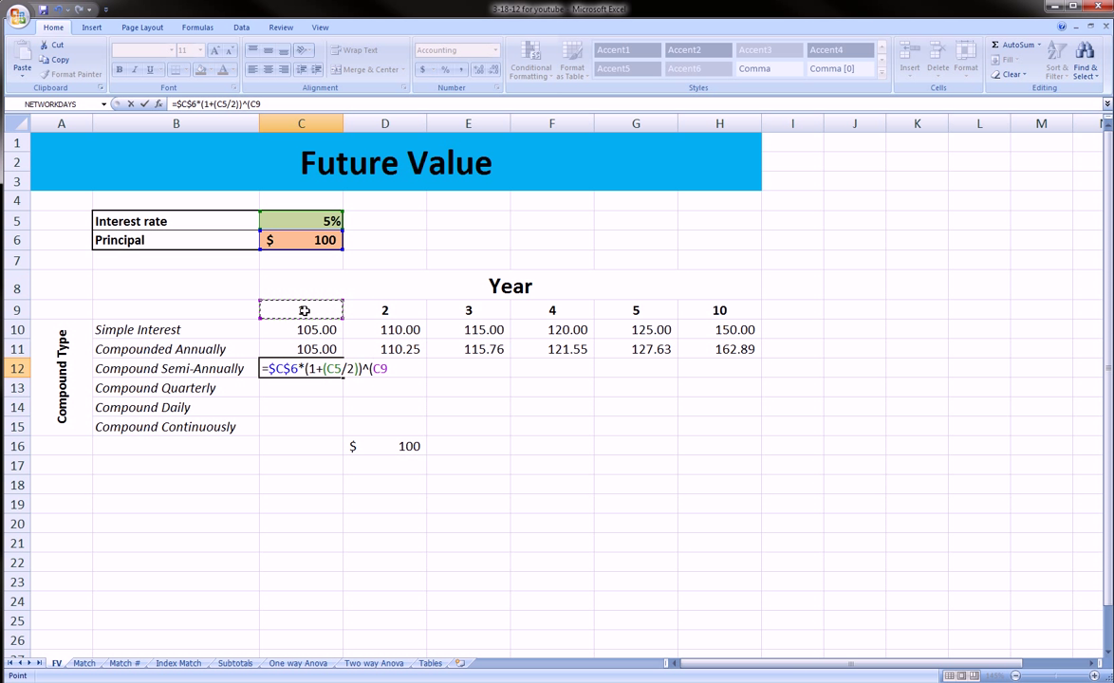
text(*)
text(2))
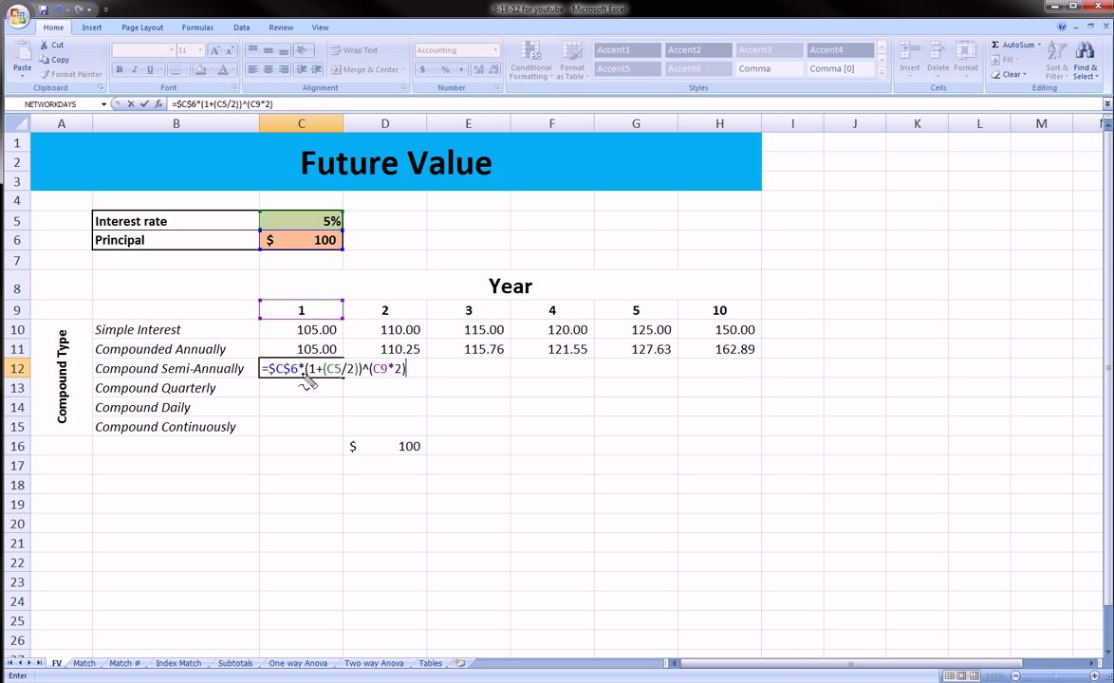
Step: Annotate the halved rate, year 1 heading and the Semi-Annually and Annually labels
mouse_move(332, 373)
mouse_down()
mouse_move(356, 367)
mouse_move(331, 380)
mouse_move(386, 370)
mouse_move(410, 383)
mouse_up()
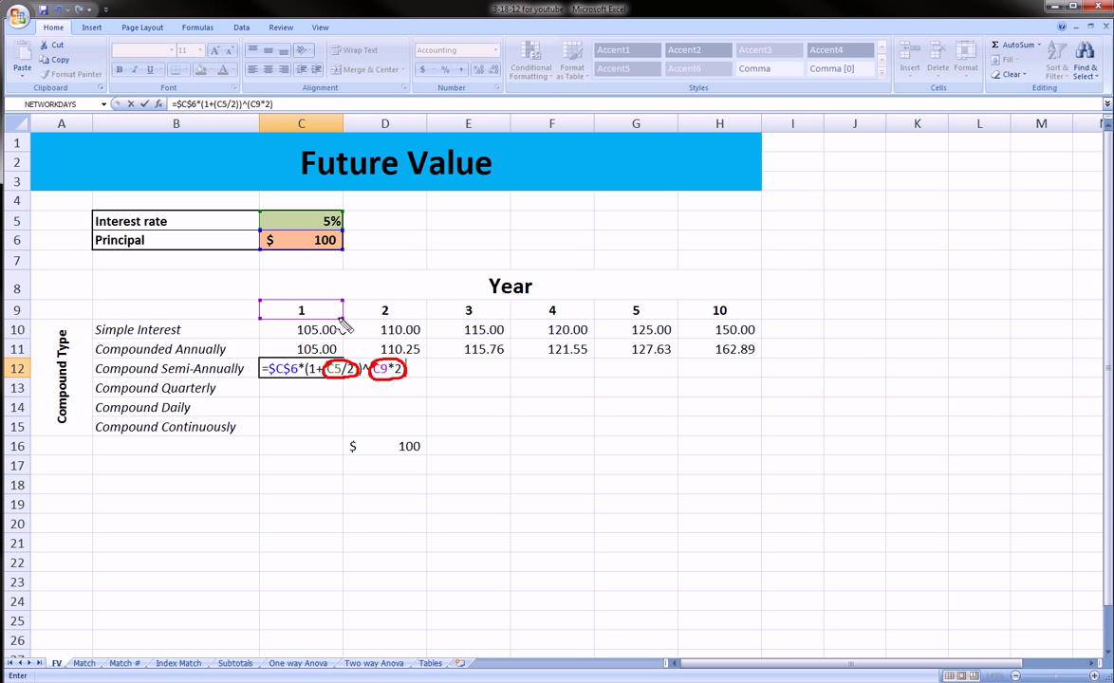
mouse_move(300, 280)
mouse_down()
mouse_move(300, 295)
mouse_move(314, 287)
mouse_up()
mouse_move(161, 380)
mouse_down()
mouse_move(244, 377)
mouse_move(277, 399)
mouse_move(270, 406)
mouse_move(348, 390)
mouse_move(316, 406)
mouse_move(298, 402)
mouse_move(384, 381)
mouse_up()
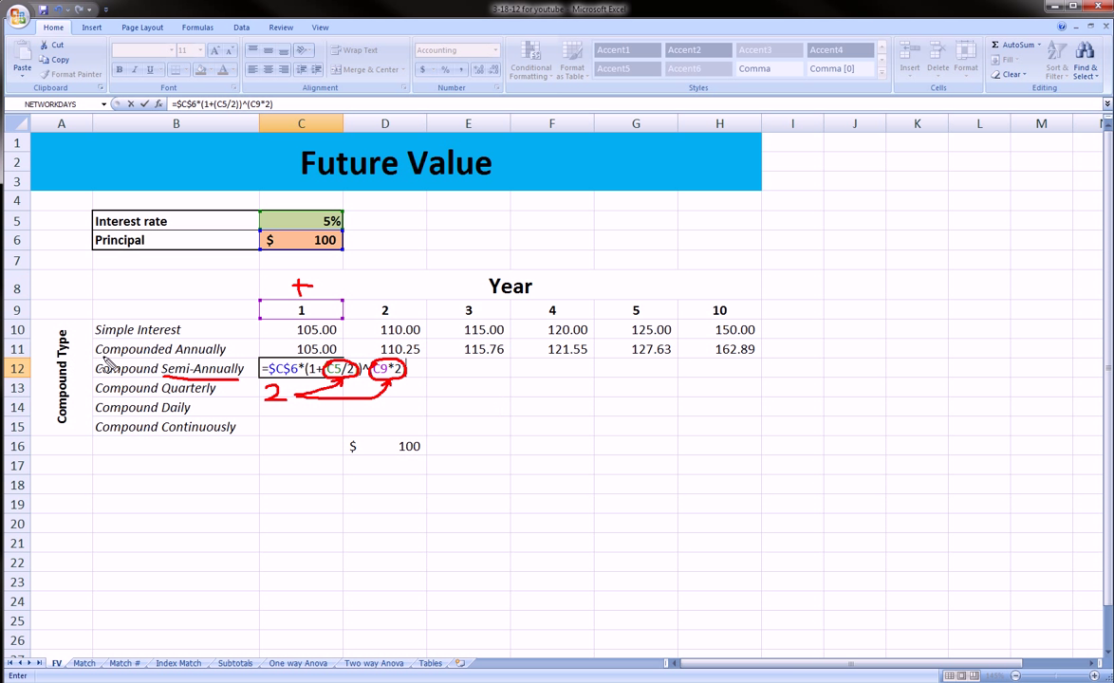
drag(96, 357, 224, 354)
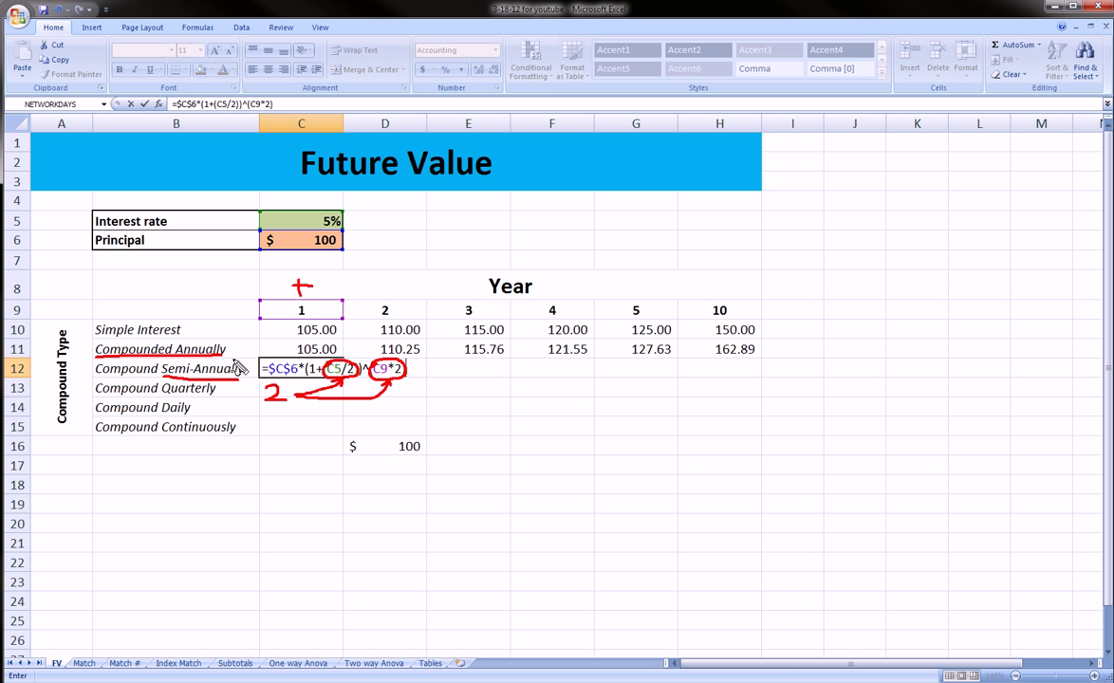
key(Return)
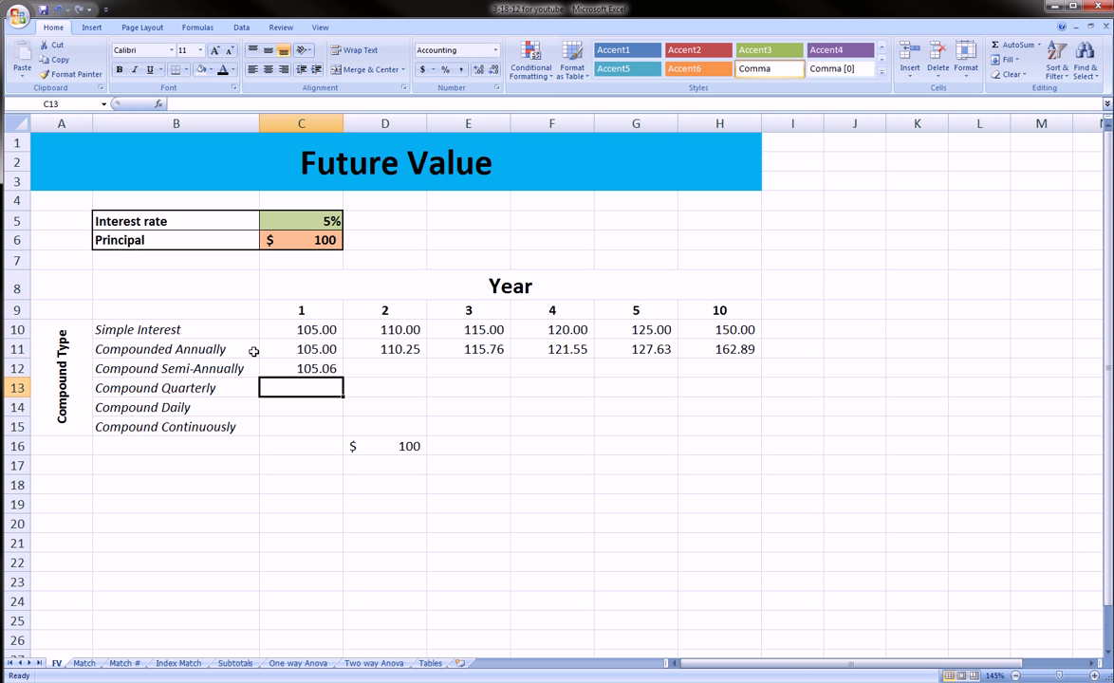
click(312, 349)
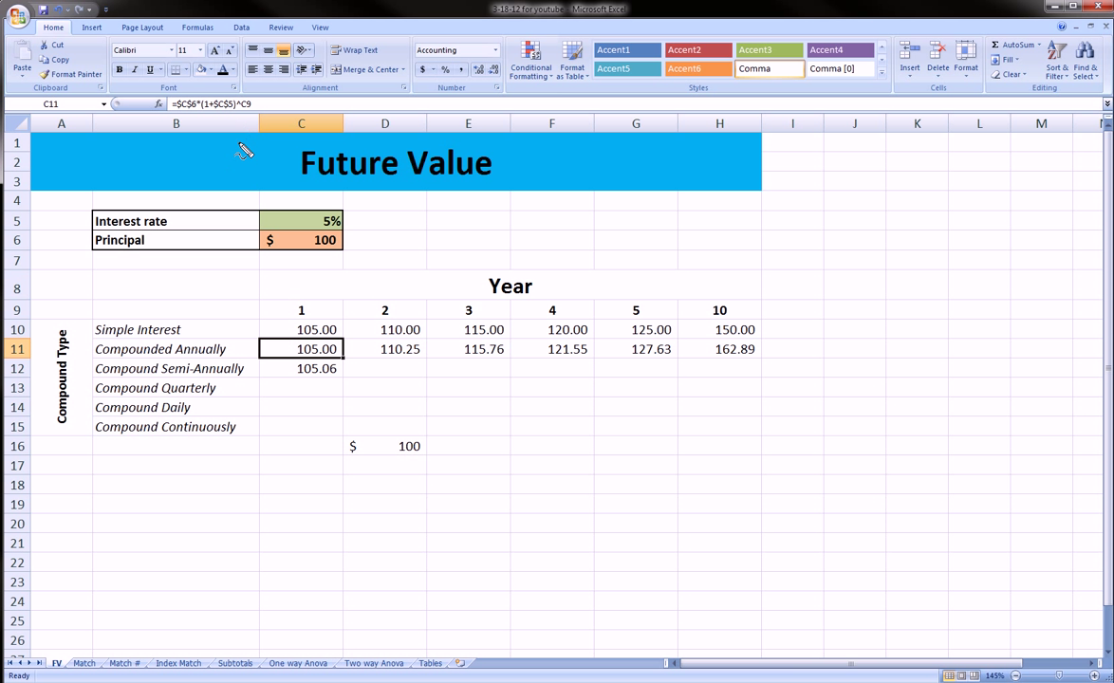
mouse_move(221, 137)
mouse_down()
mouse_move(225, 110)
mouse_move(246, 121)
mouse_up()
mouse_move(211, 150)
mouse_down()
mouse_move(231, 147)
mouse_move(222, 168)
mouse_move(254, 143)
mouse_up()
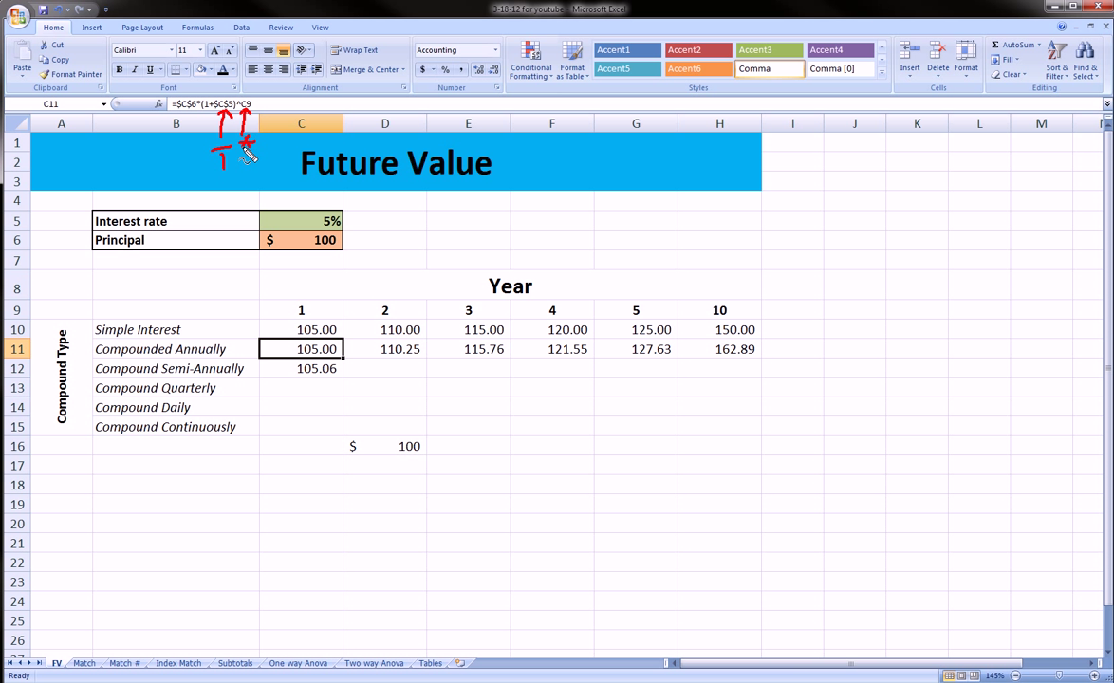
drag(239, 137, 250, 149)
mouse_move(249, 137)
mouse_down()
mouse_move(238, 149)
mouse_move(269, 150)
mouse_up()
key(Escape)
key(Down)
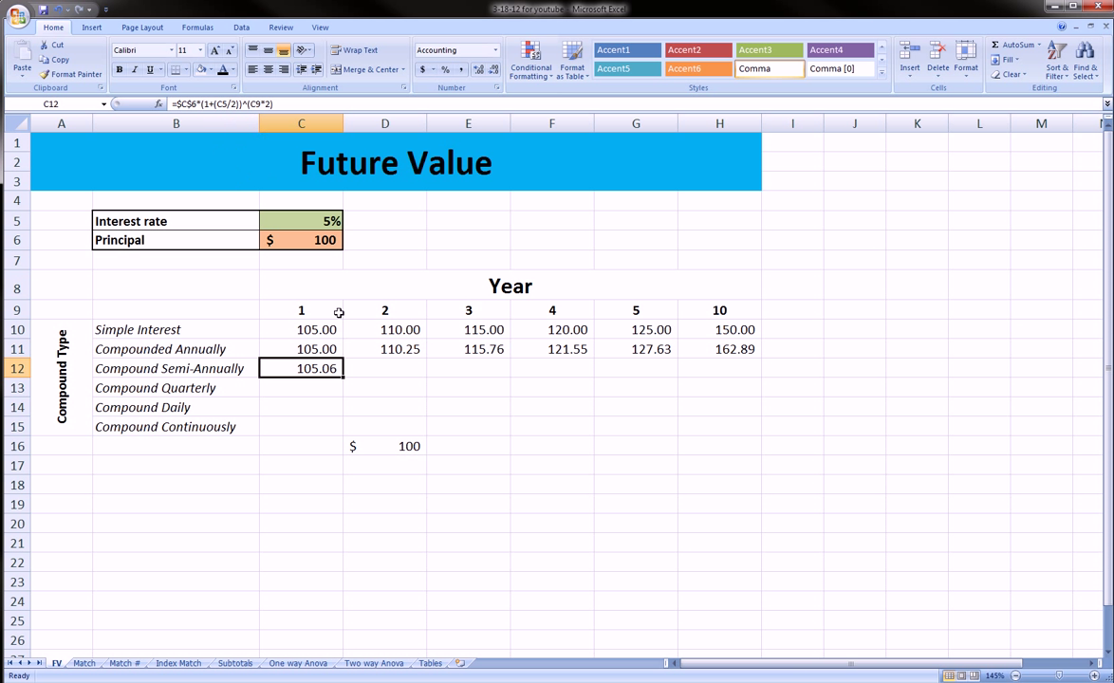
click(313, 348)
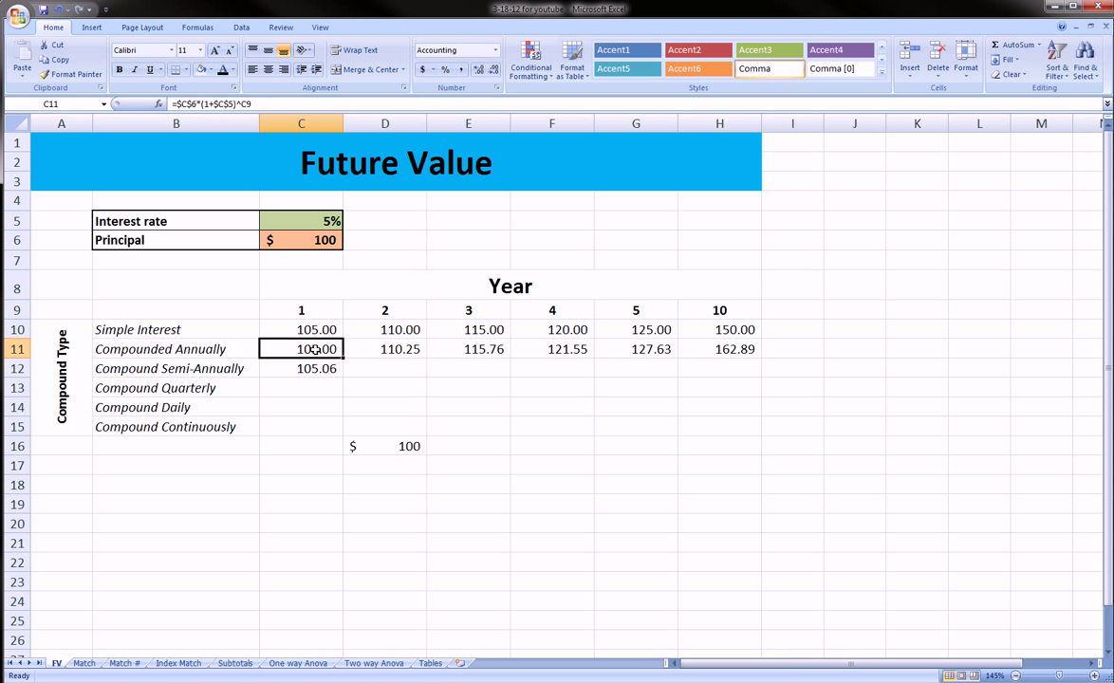
click(316, 367)
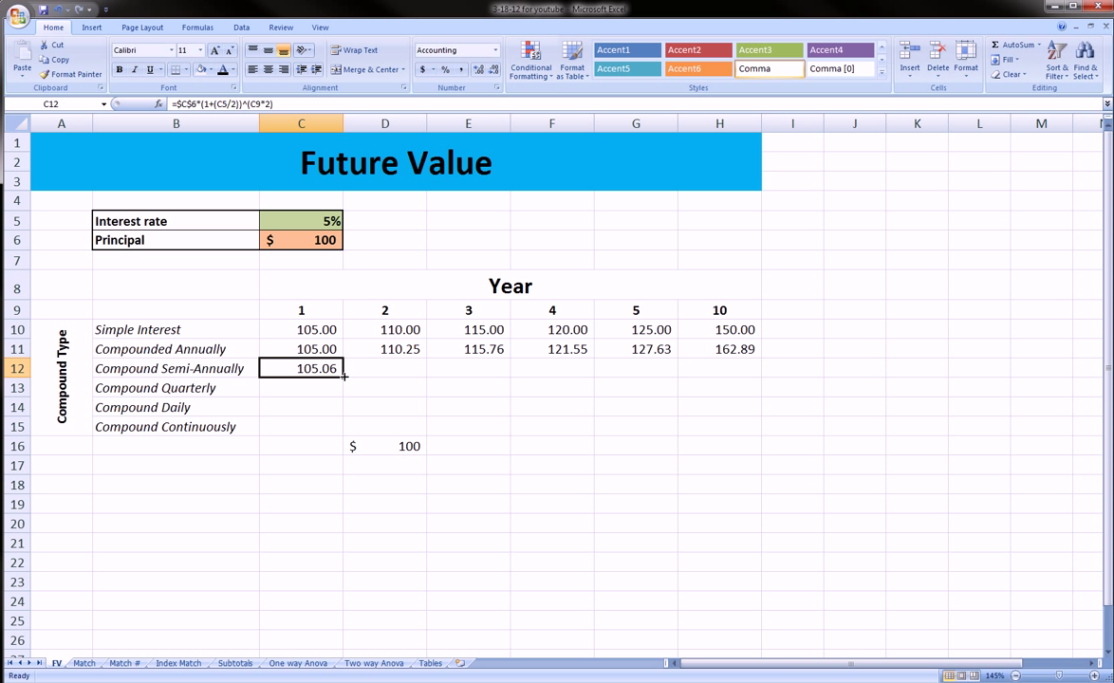
drag(344, 377, 736, 376)
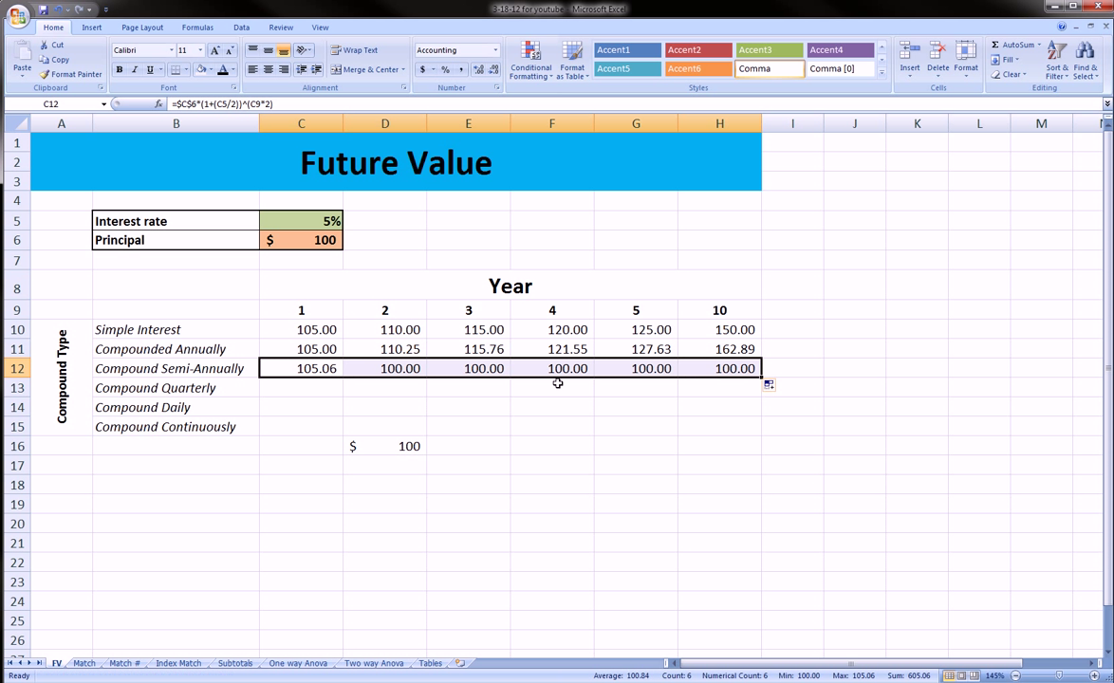
key(ctrl+z)
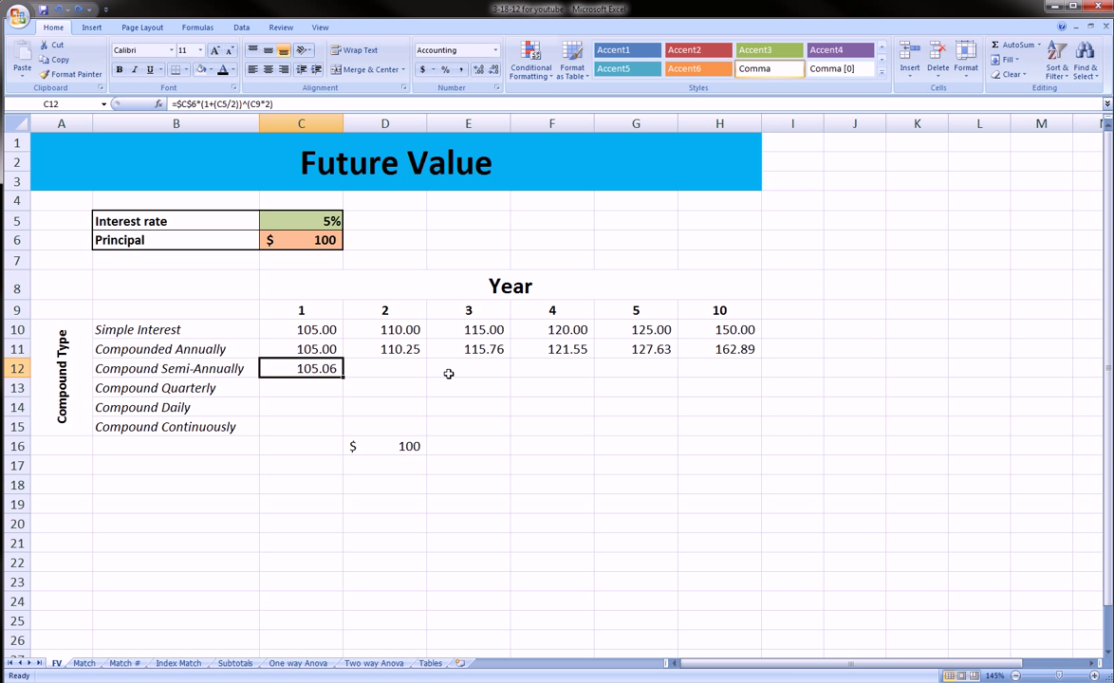
Step: Make C12's rate reference absolute ($C$5), keep C9 relative, and confirm the formula
click(289, 107)
key(F4)
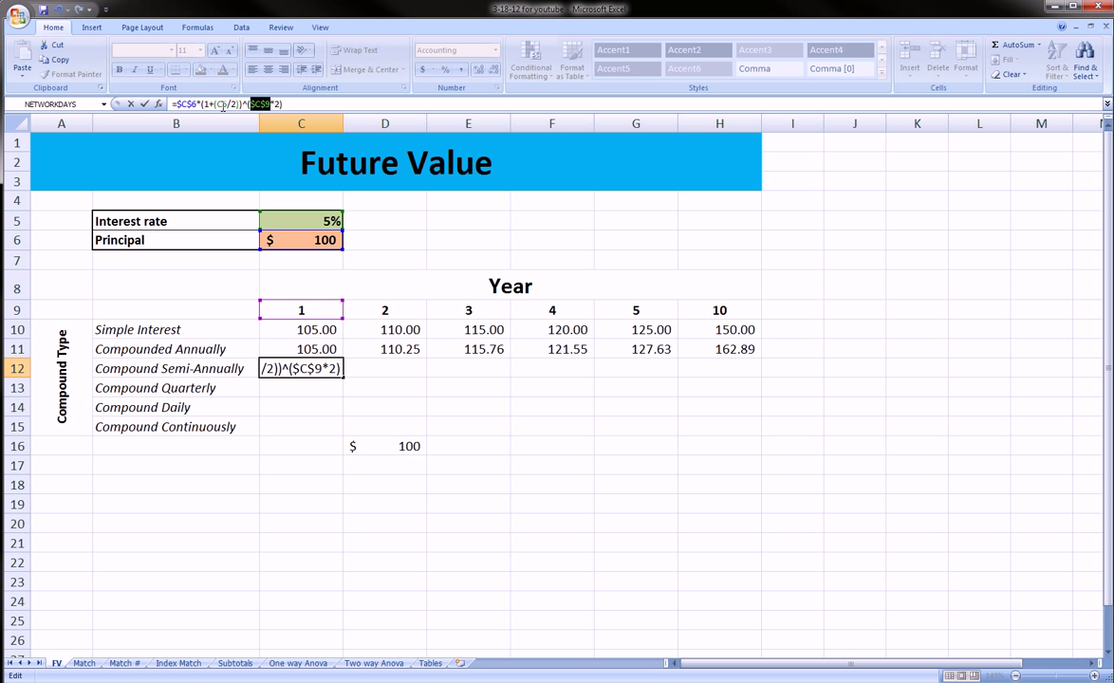
click(223, 104)
key(F4)
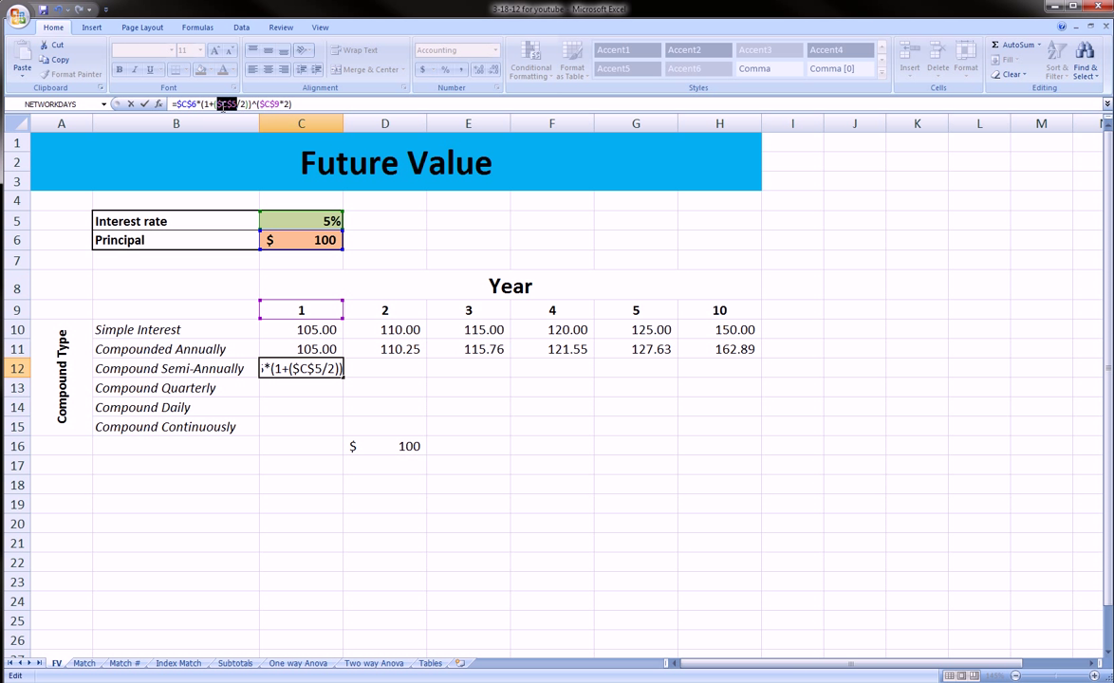
click(272, 104)
key(F4)
key(F4)
key(F4)
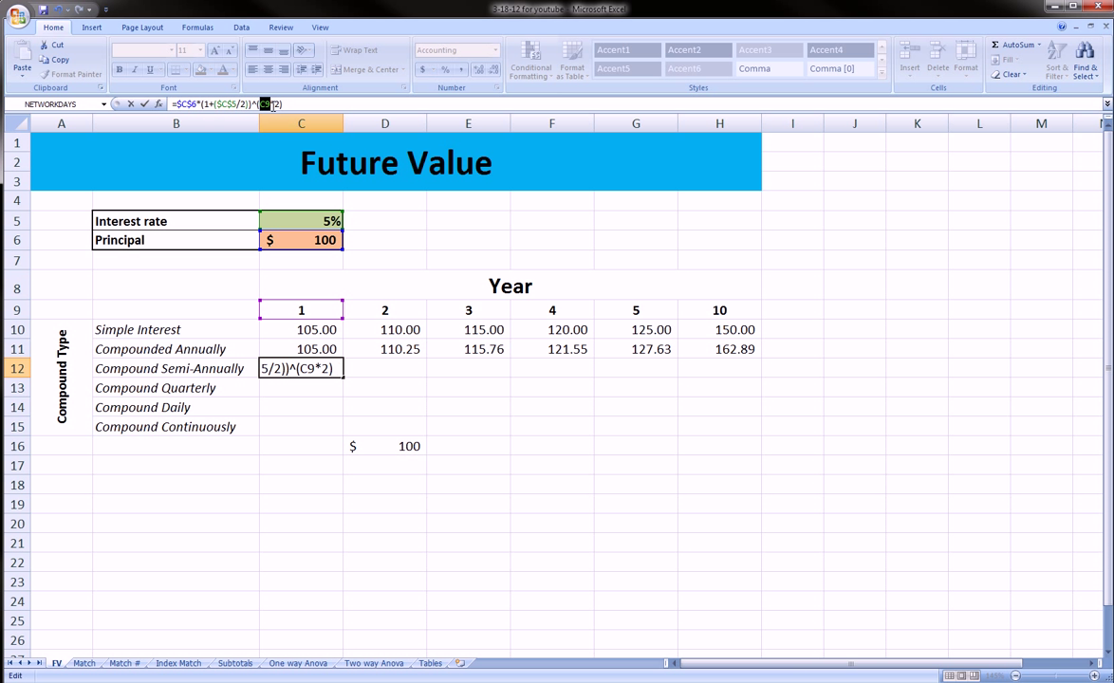
key(Return)
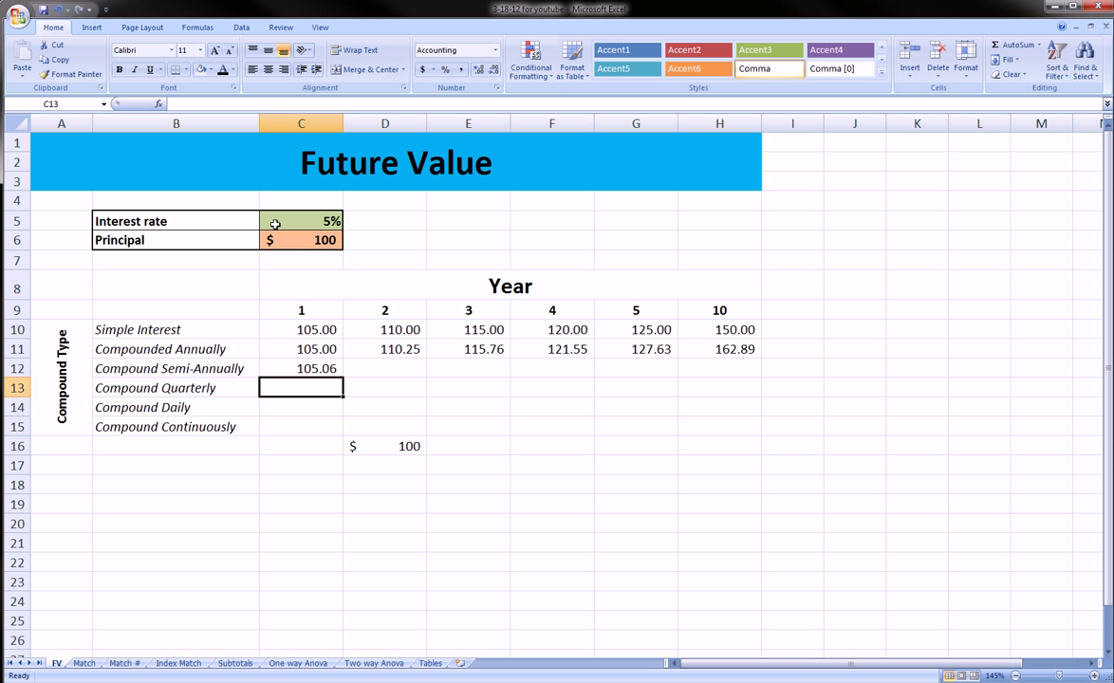
Step: Fill the semi-annual formula across to H12, reaching 163.86 in year 10
mouse_move(254, 208)
mouse_down()
mouse_move(358, 218)
mouse_move(311, 272)
mouse_move(268, 186)
mouse_up()
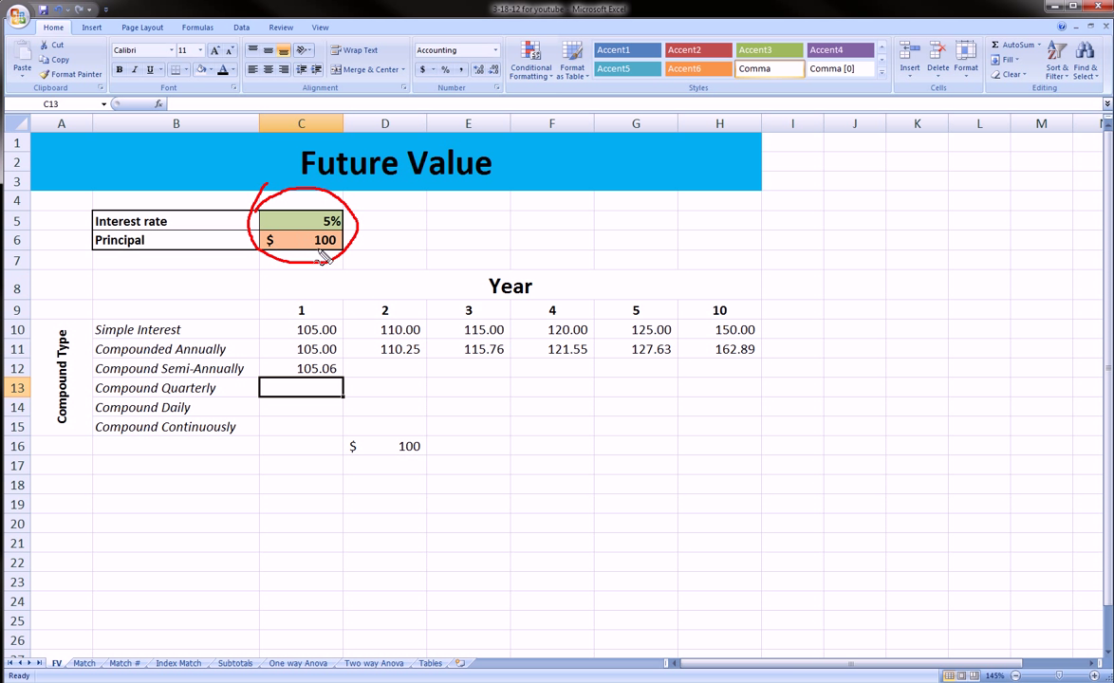
key(Escape)
click(328, 370)
drag(342, 378, 730, 371)
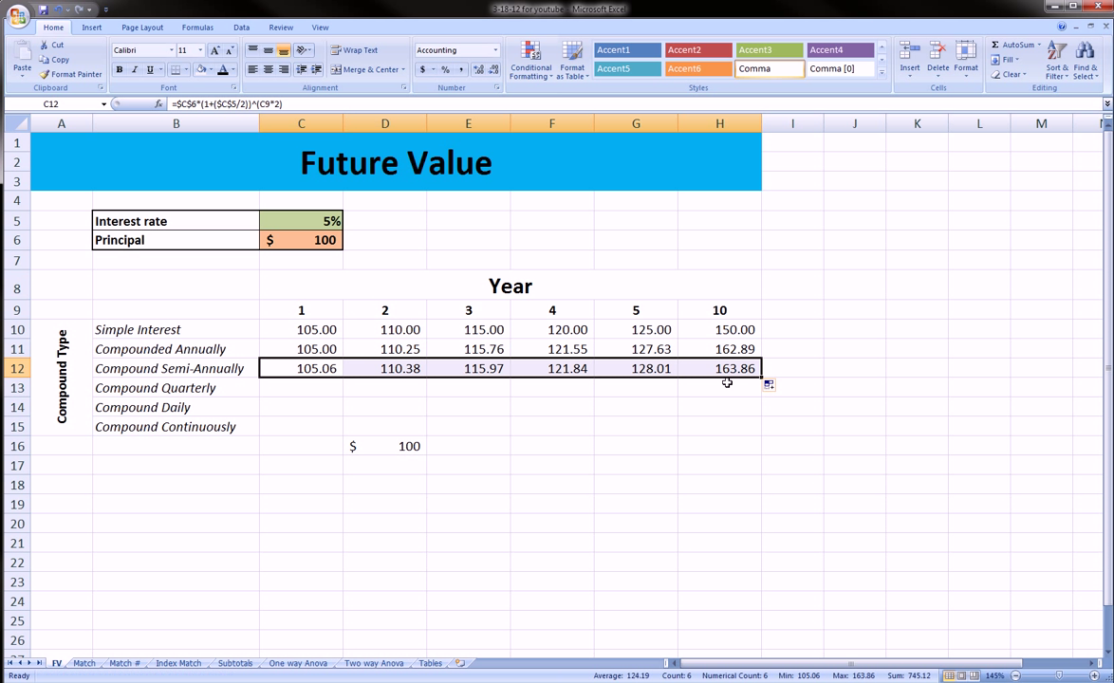
click(696, 397)
click(704, 369)
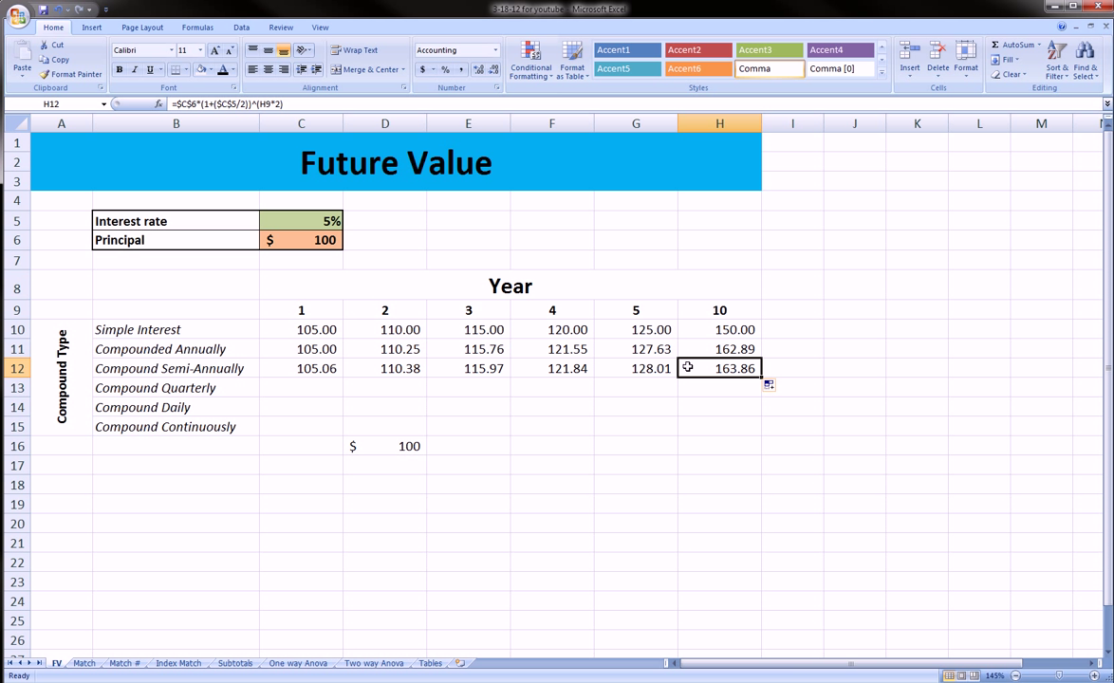
key(ctrl+2)
mouse_move(762, 371)
mouse_down()
mouse_move(777, 360)
mouse_move(766, 349)
mouse_move(771, 376)
mouse_up()
drag(778, 347, 764, 330)
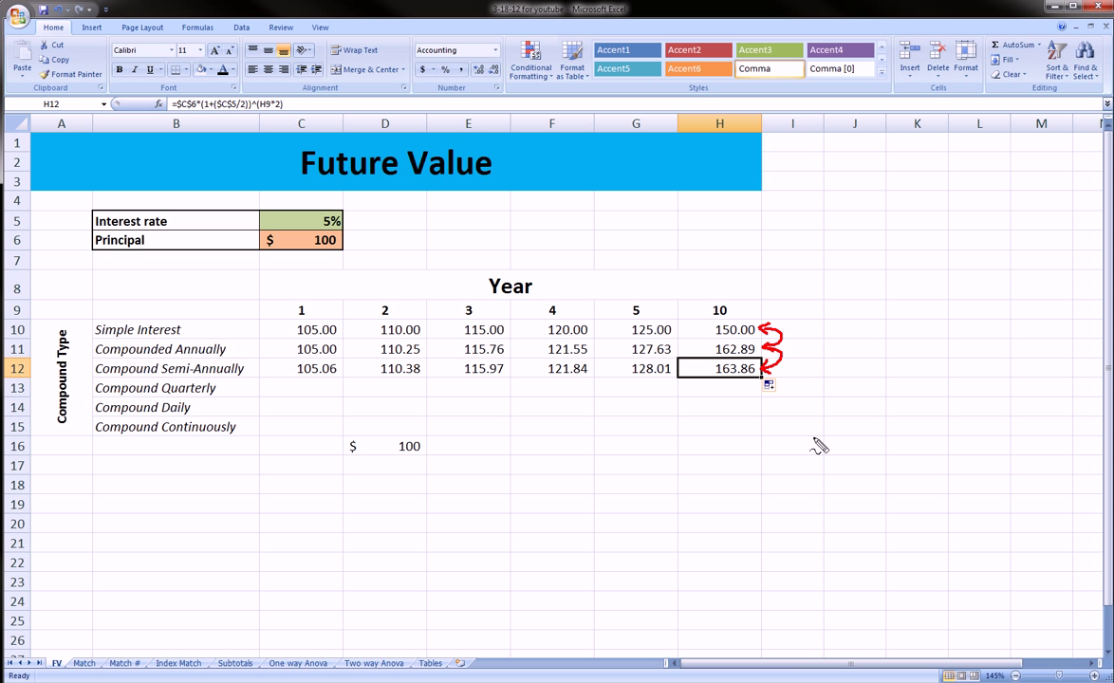
key(Escape)
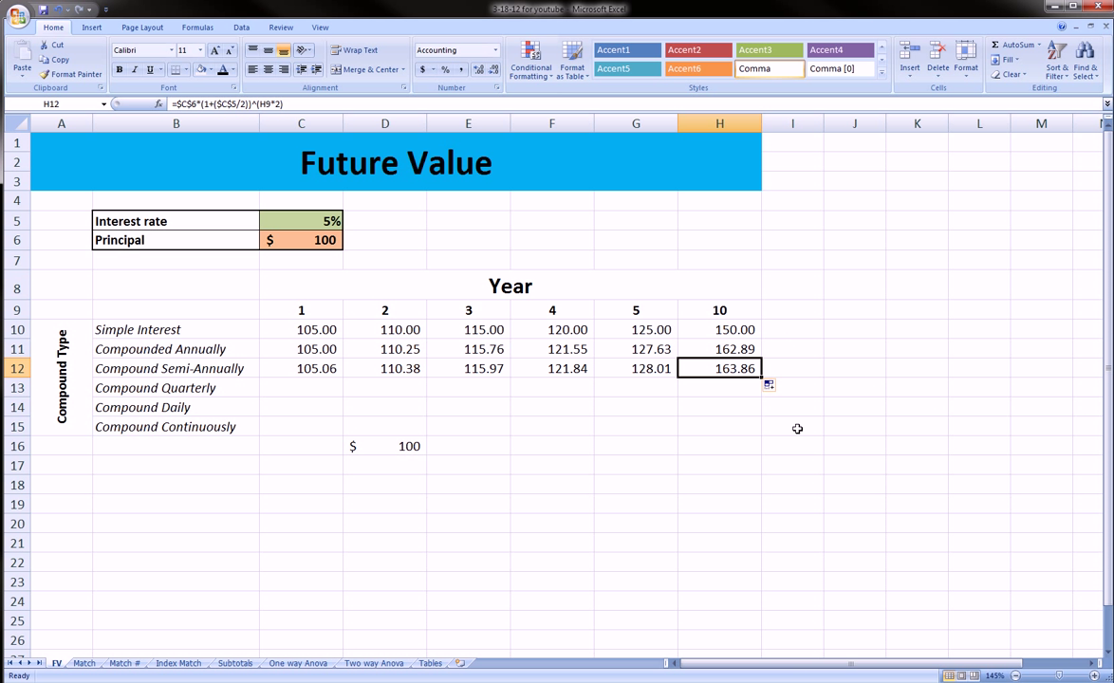
click(721, 349)
click(727, 334)
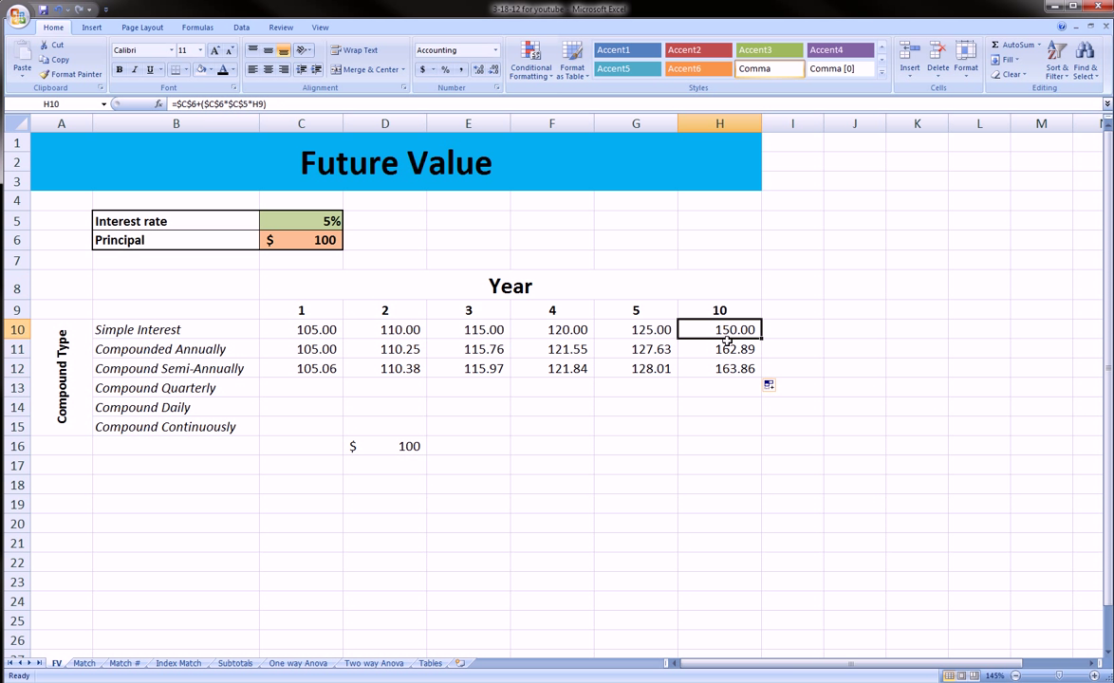
click(299, 385)
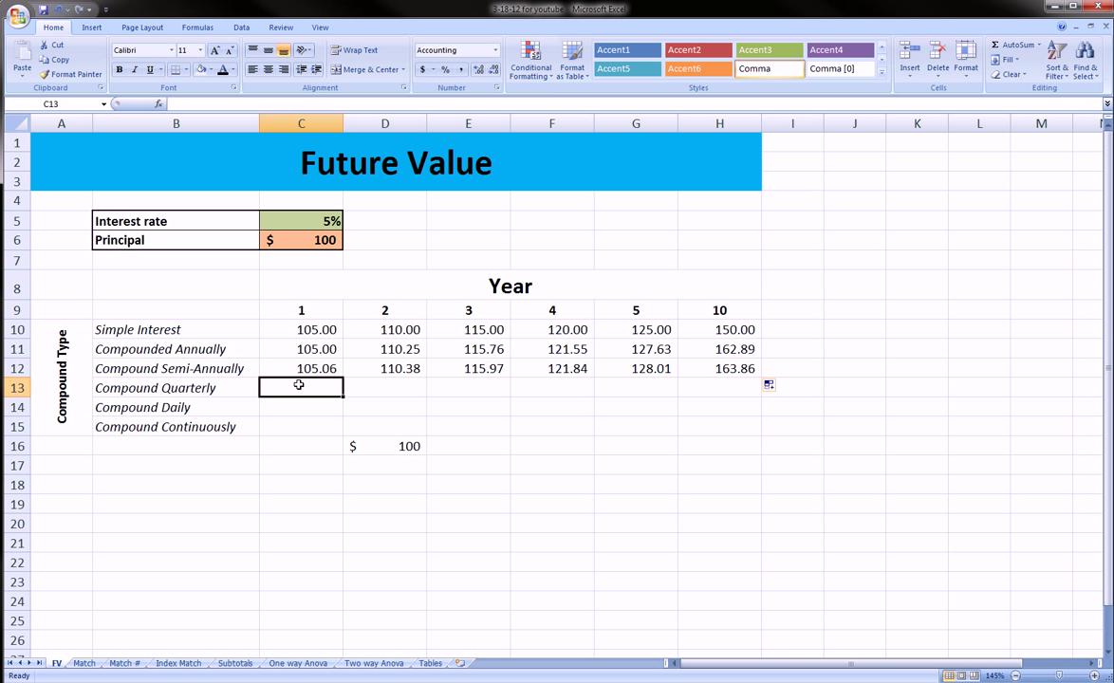
Step: Enter =$C$6*(1+($C$5/4))^(C9*4) in C13, showing 105.09
text(=)
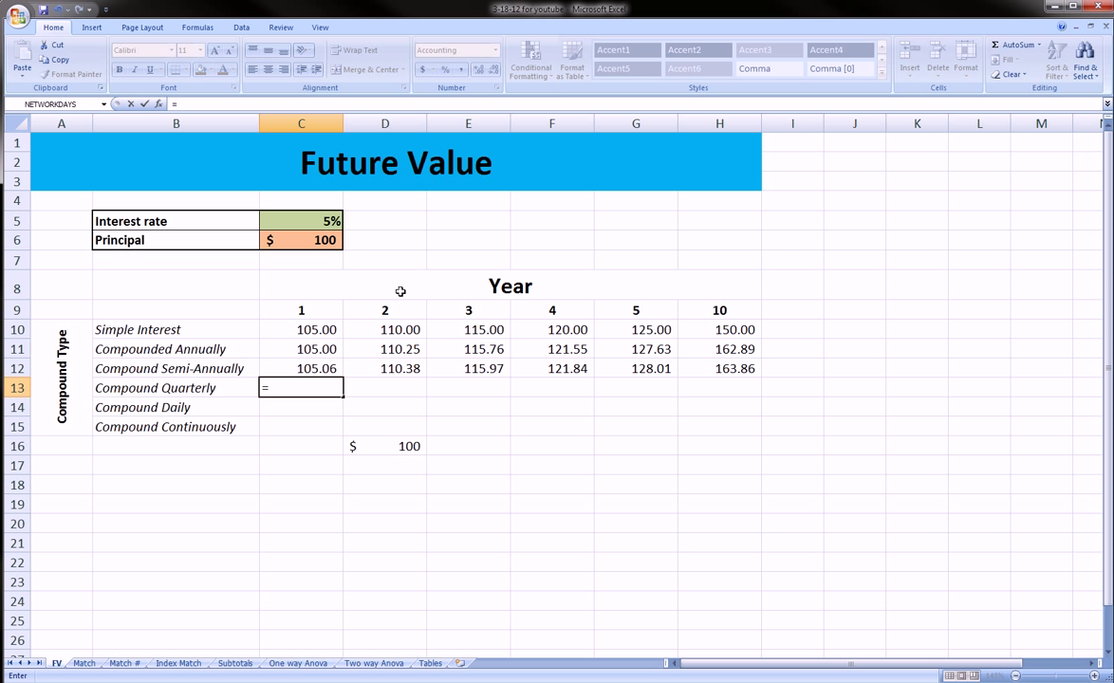
click(326, 241)
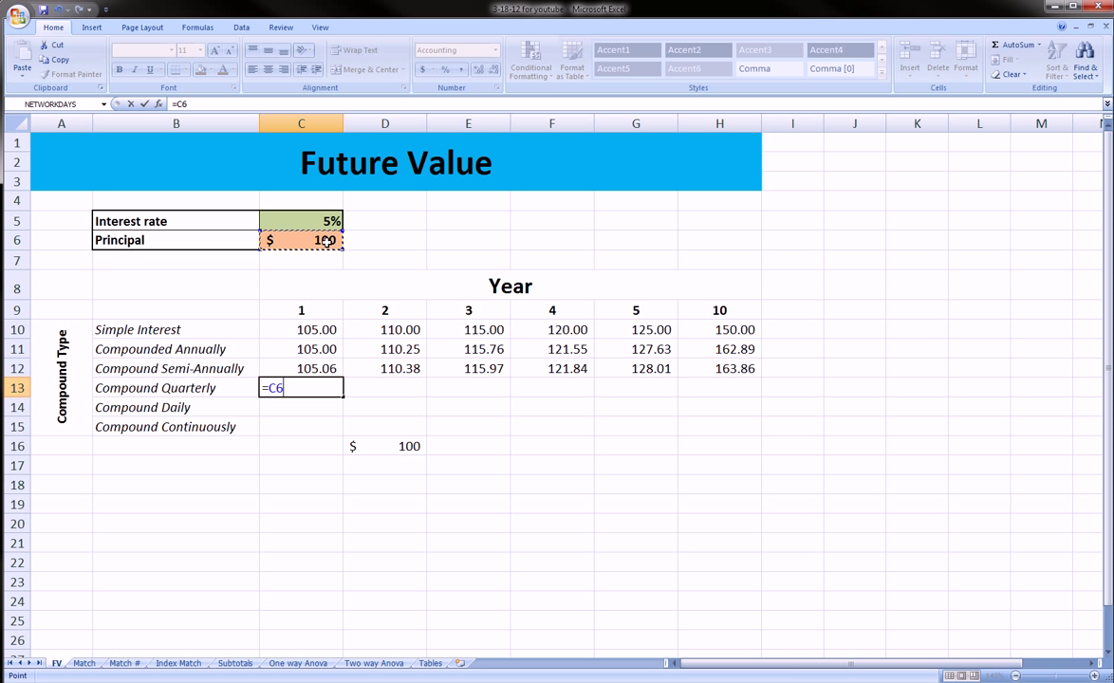
key(F4)
text(*()
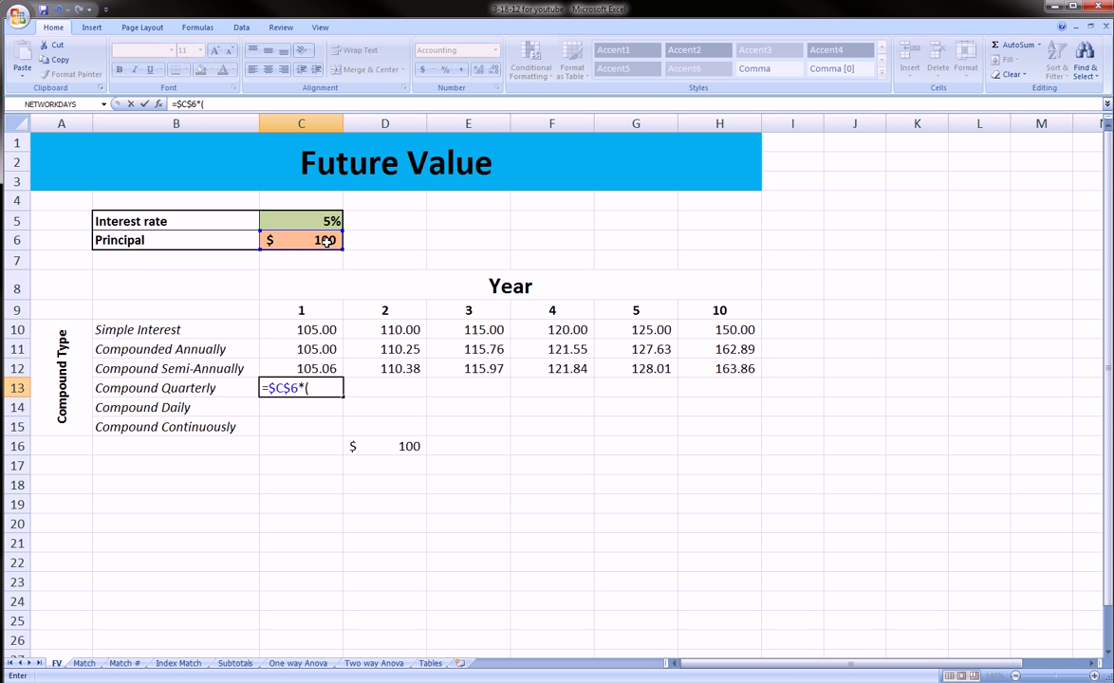
text(1+()
click(329, 220)
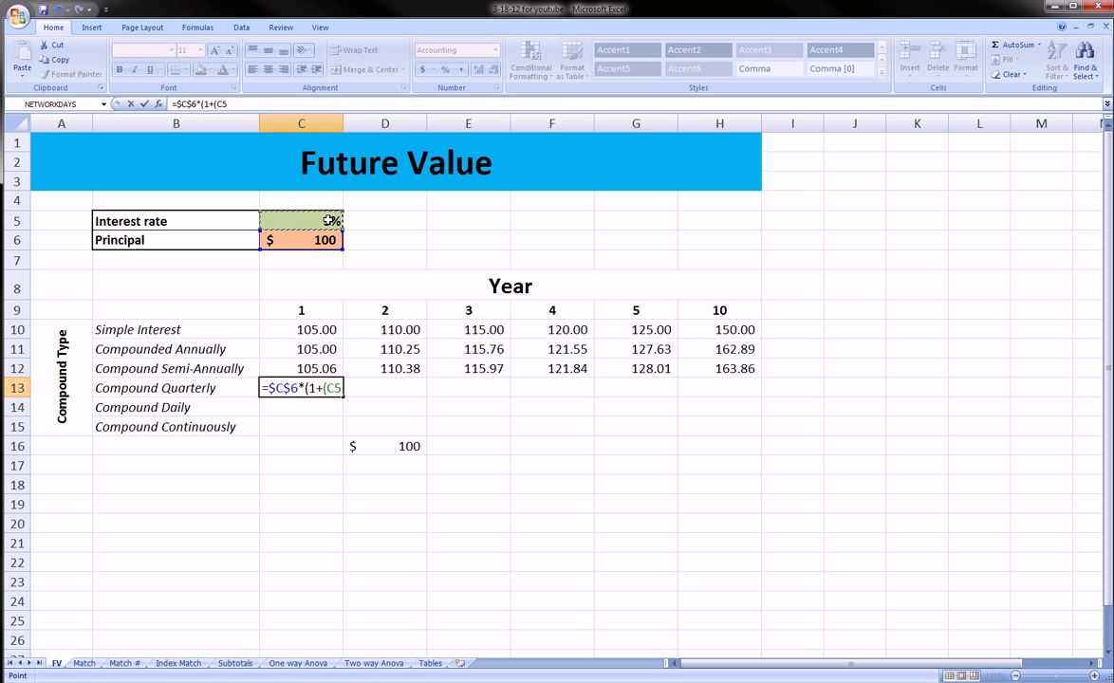
key(F4)
text(/)
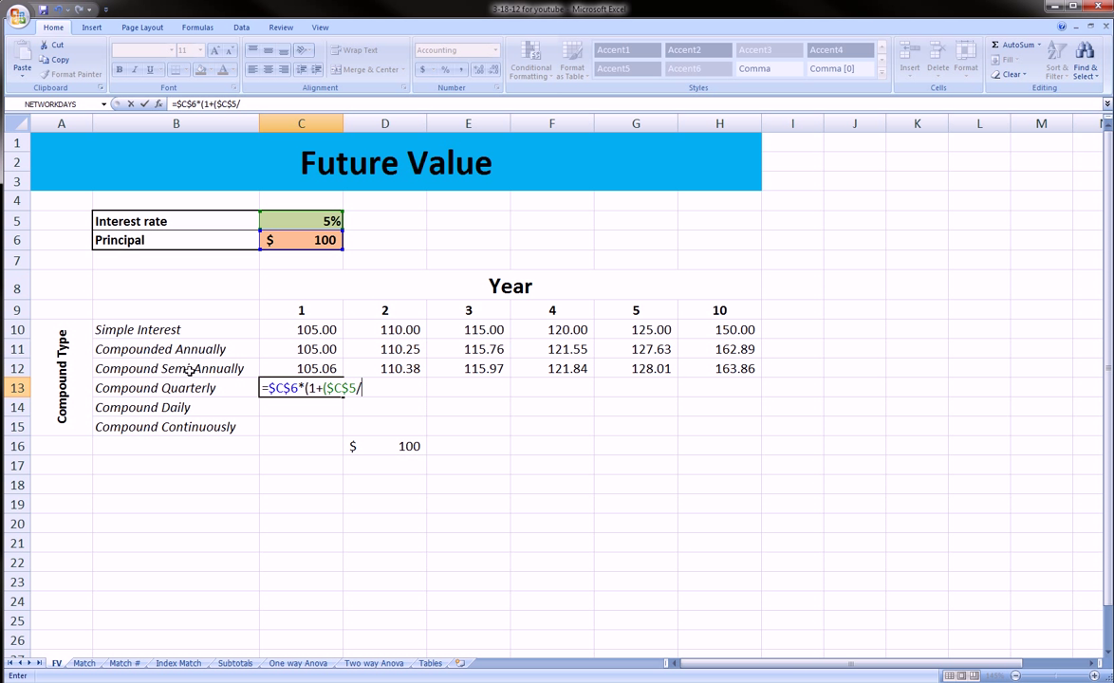
text(4))^()
click(306, 313)
click(306, 312)
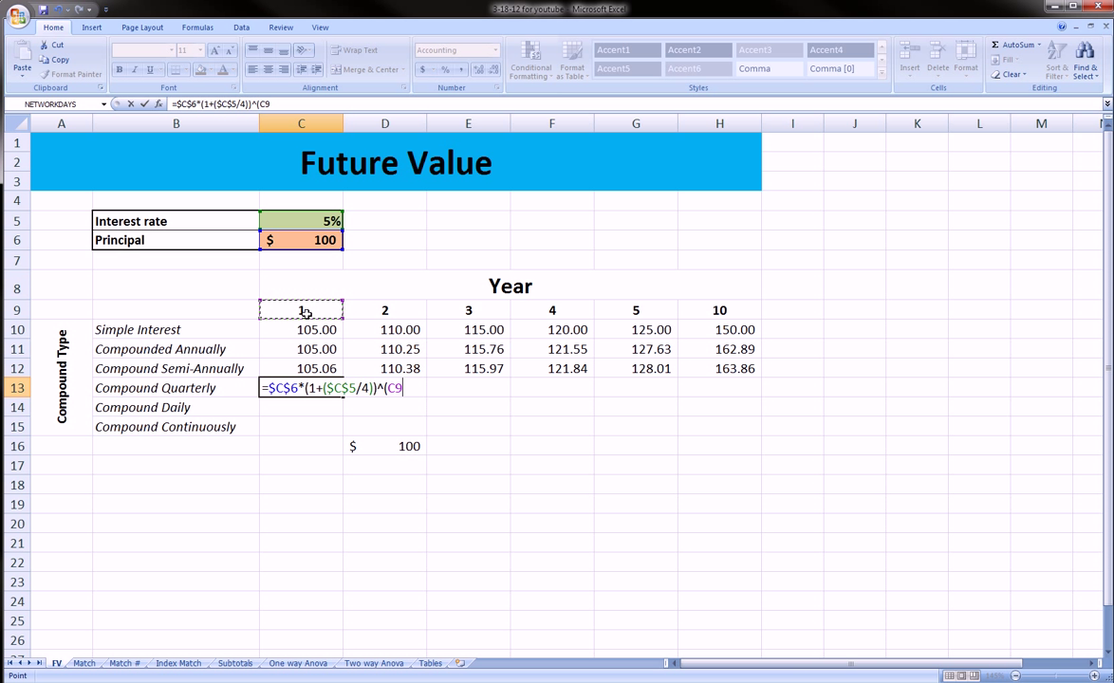
text(*4))
key(Return)
Step: Fill the quarterly formula from C13 to H13 and check year 10's 164.36
click(328, 387)
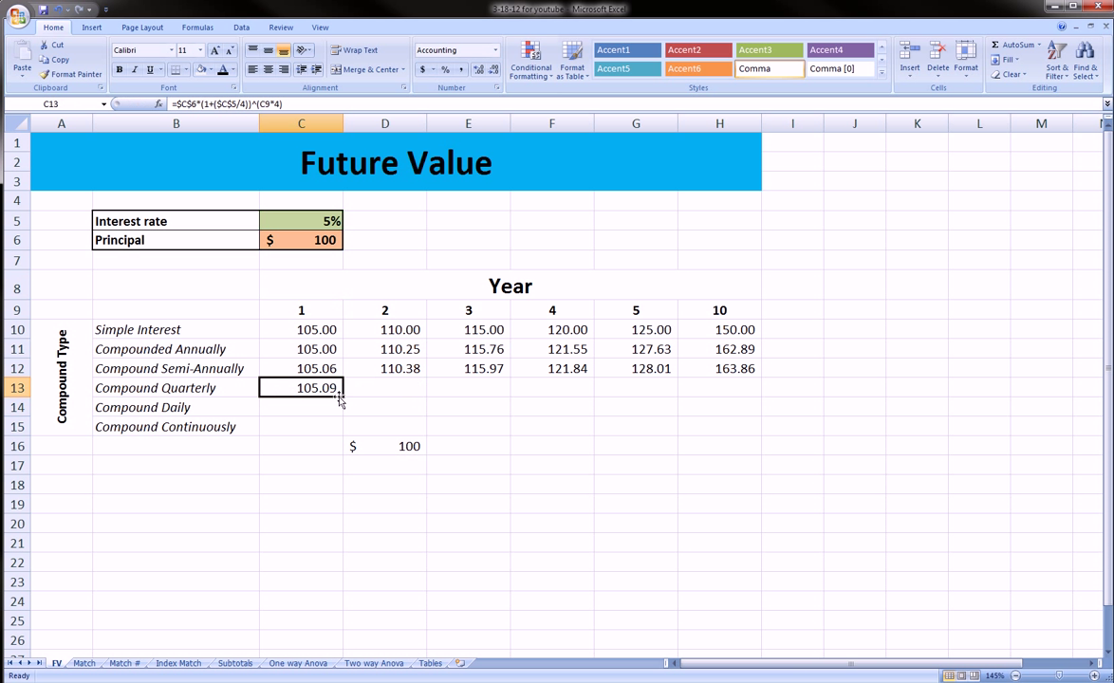
drag(345, 397, 736, 401)
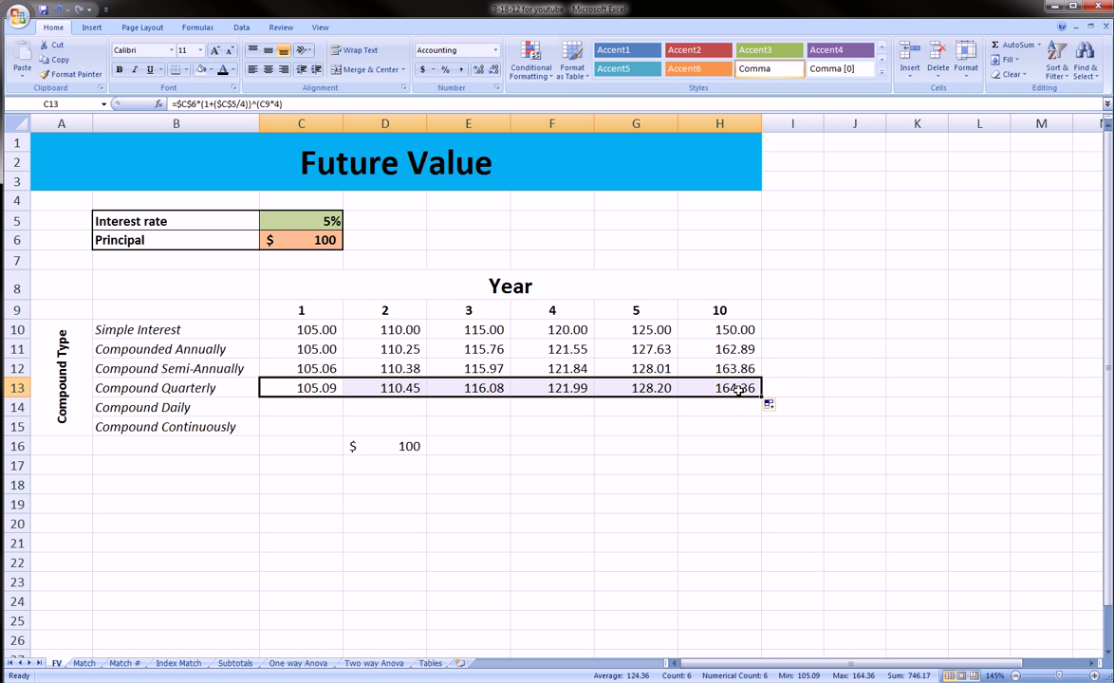
click(736, 390)
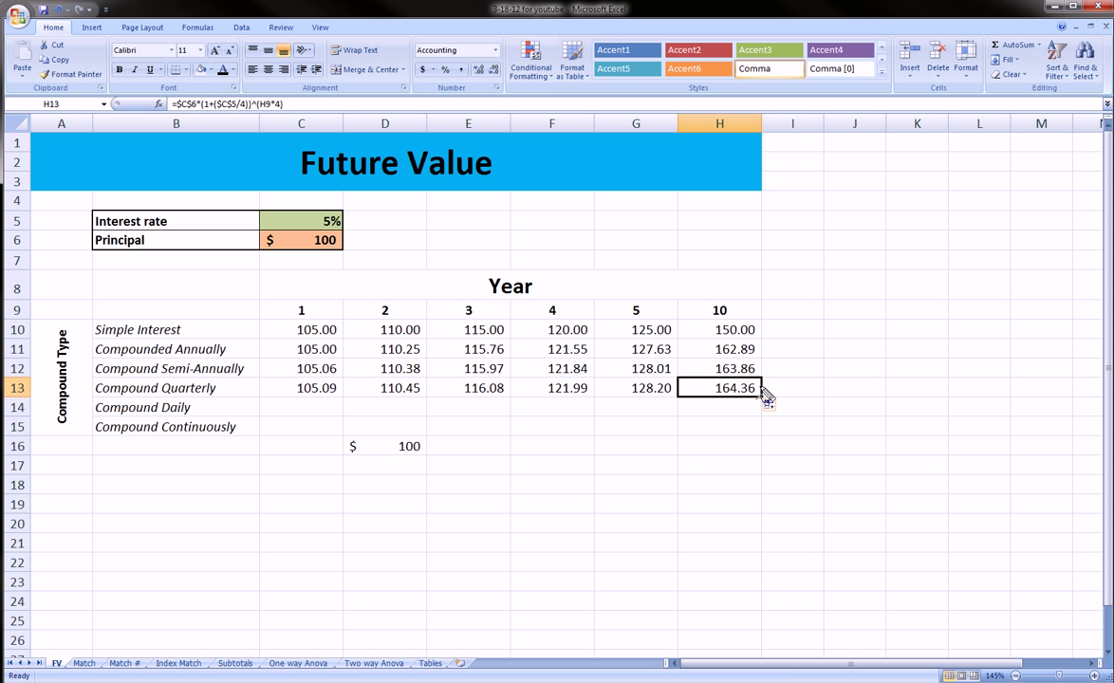
mouse_move(763, 388)
mouse_down()
mouse_move(779, 381)
mouse_move(763, 368)
mouse_up()
key(Escape)
click(322, 403)
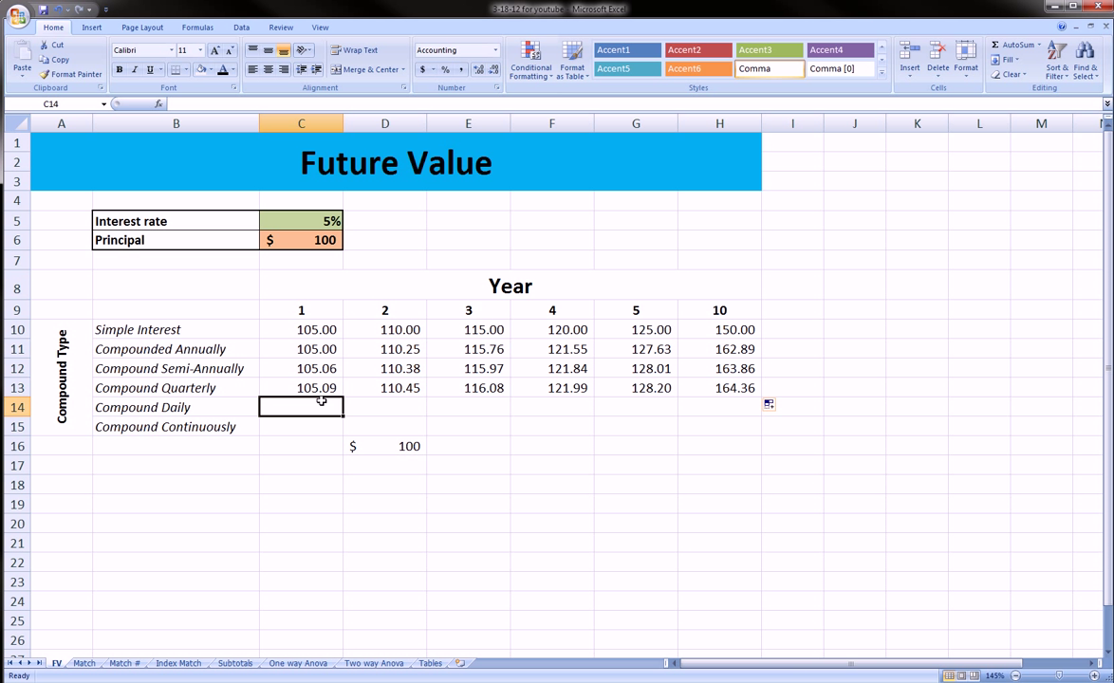
Step: Write =$C$6*(1+($C$5/365))^(C9*365) in C14, making the principal and rate references absolute
text(=)
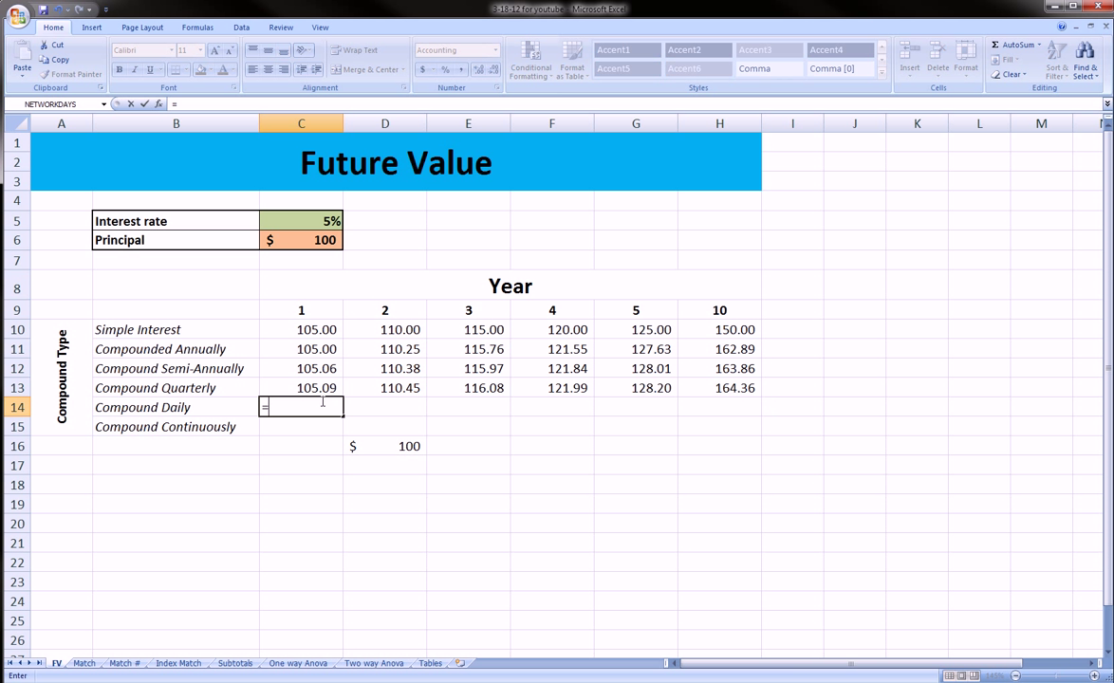
click(322, 241)
key(F4)
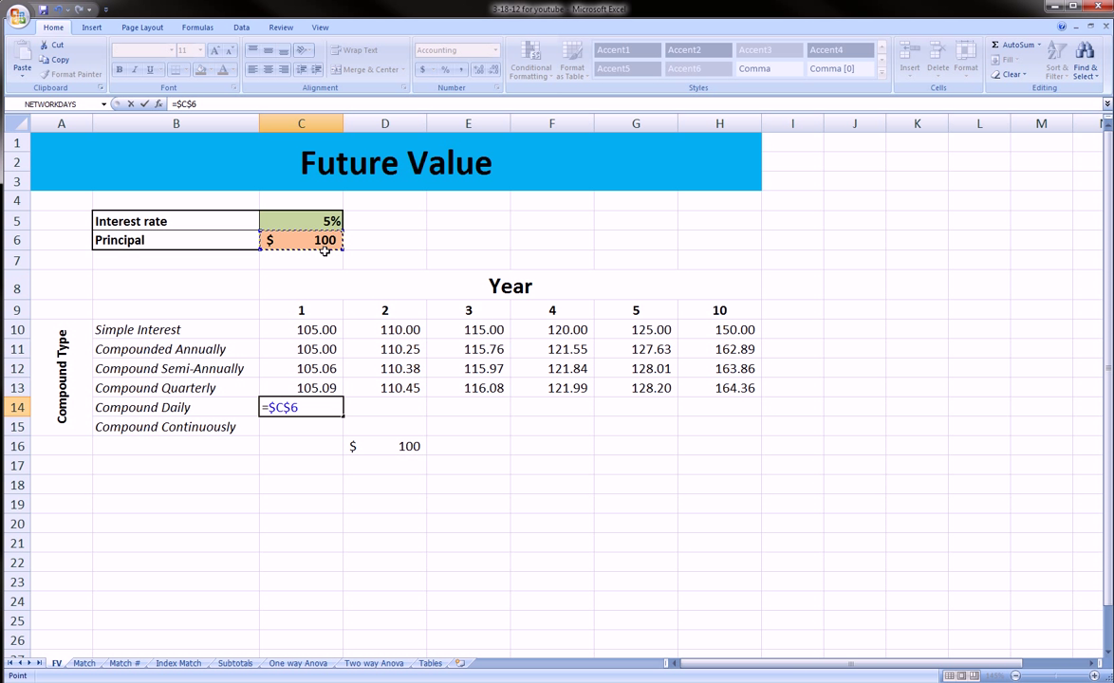
text(*(1+()
click(323, 222)
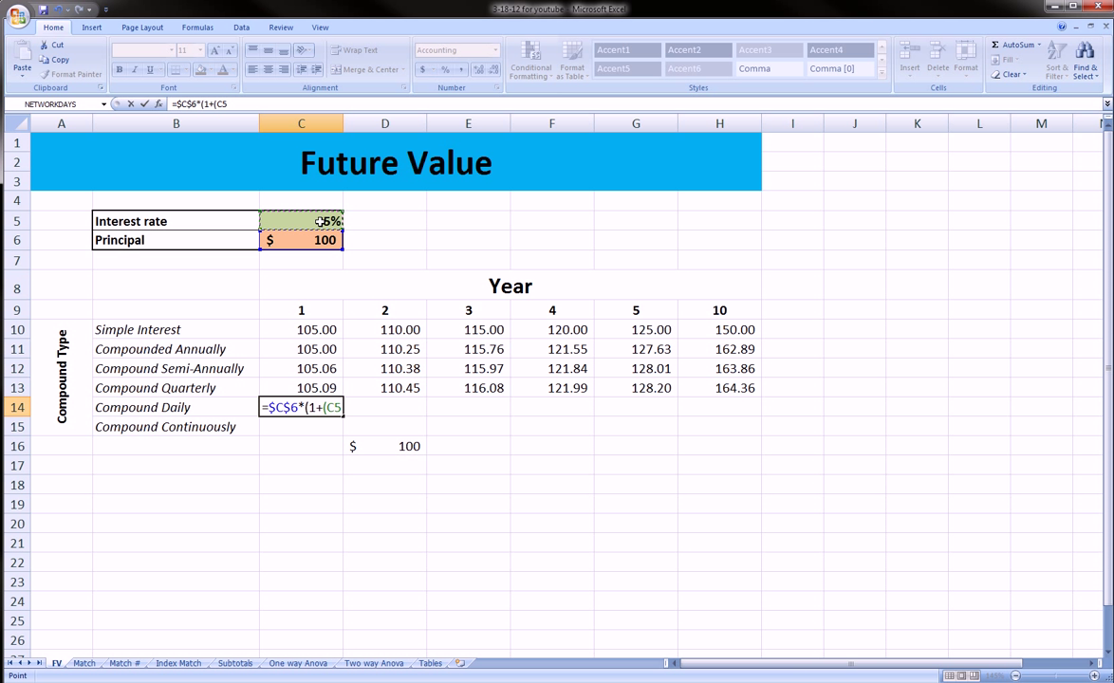
key(F4)
text(/364)
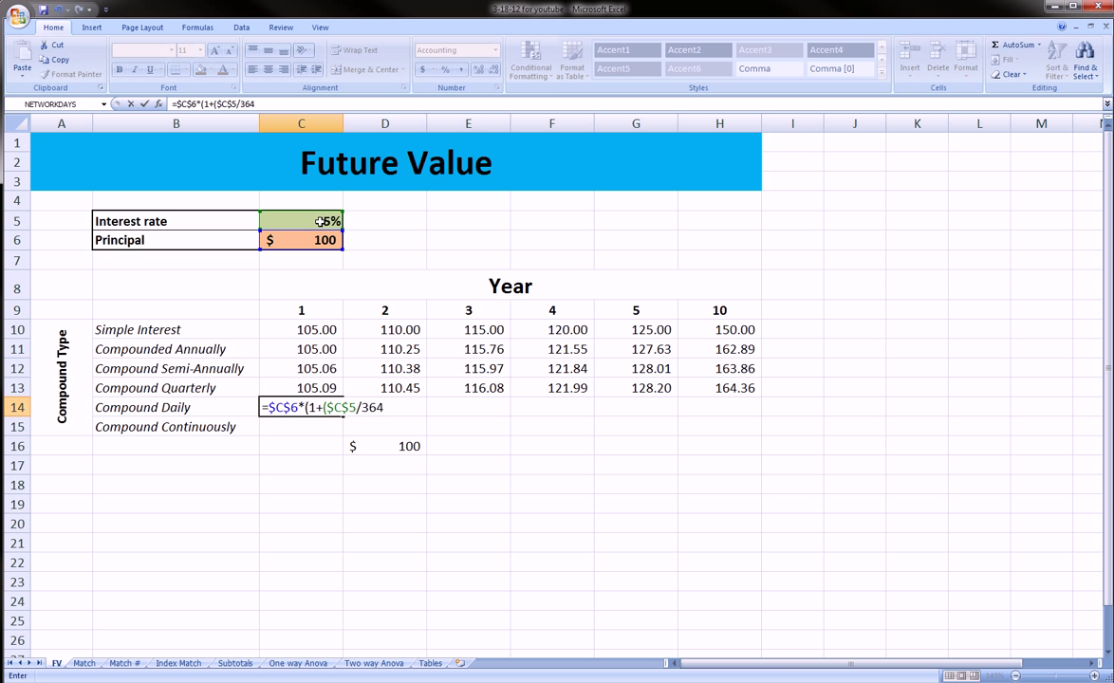
key(BackSpace)
text(5)
text())^()
click(316, 308)
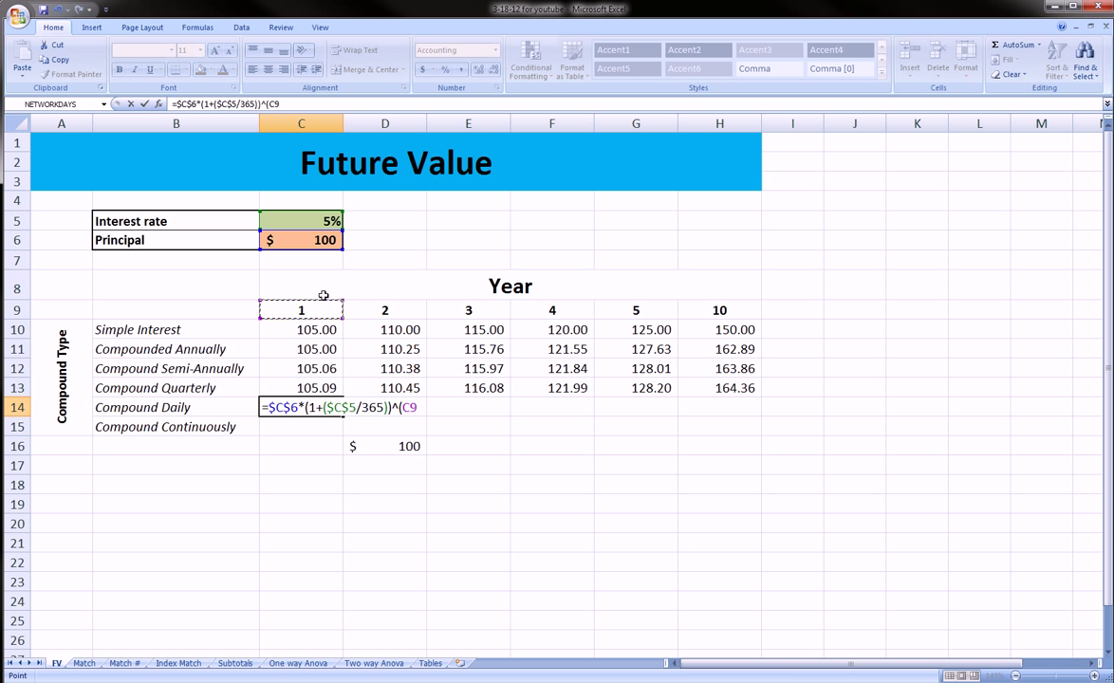
text(*365))
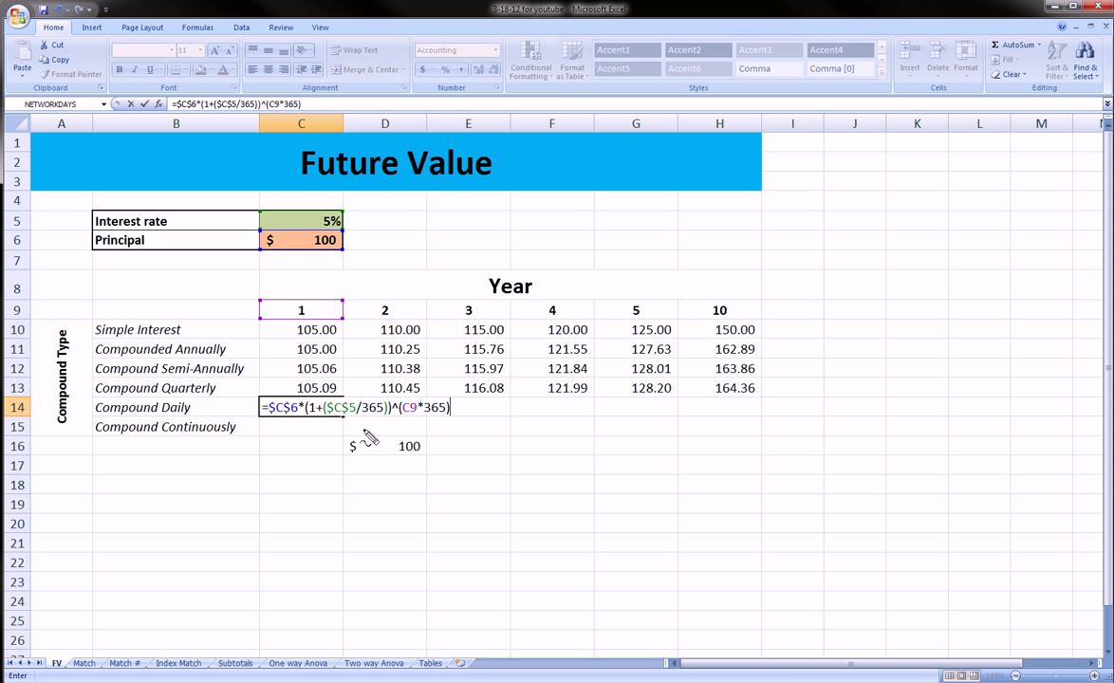
mouse_move(366, 440)
mouse_down()
mouse_move(365, 417)
mouse_move(371, 426)
mouse_up()
mouse_move(439, 454)
mouse_down()
mouse_move(438, 419)
mouse_move(445, 428)
mouse_up()
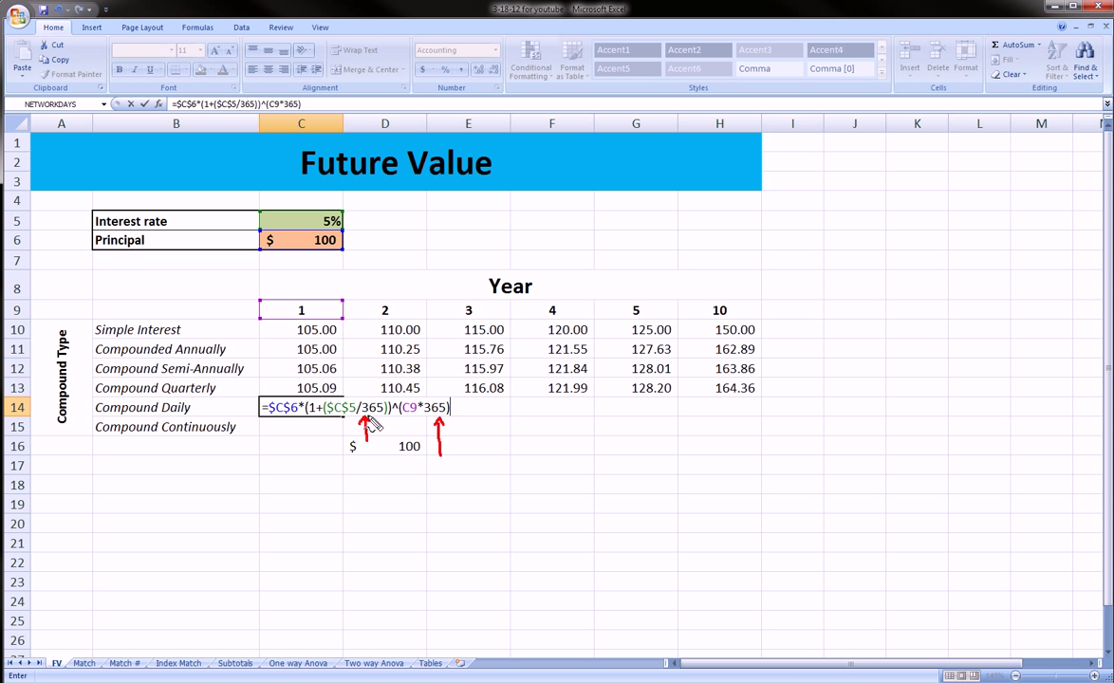
mouse_move(365, 455)
mouse_down()
mouse_move(380, 468)
mouse_move(446, 475)
mouse_up()
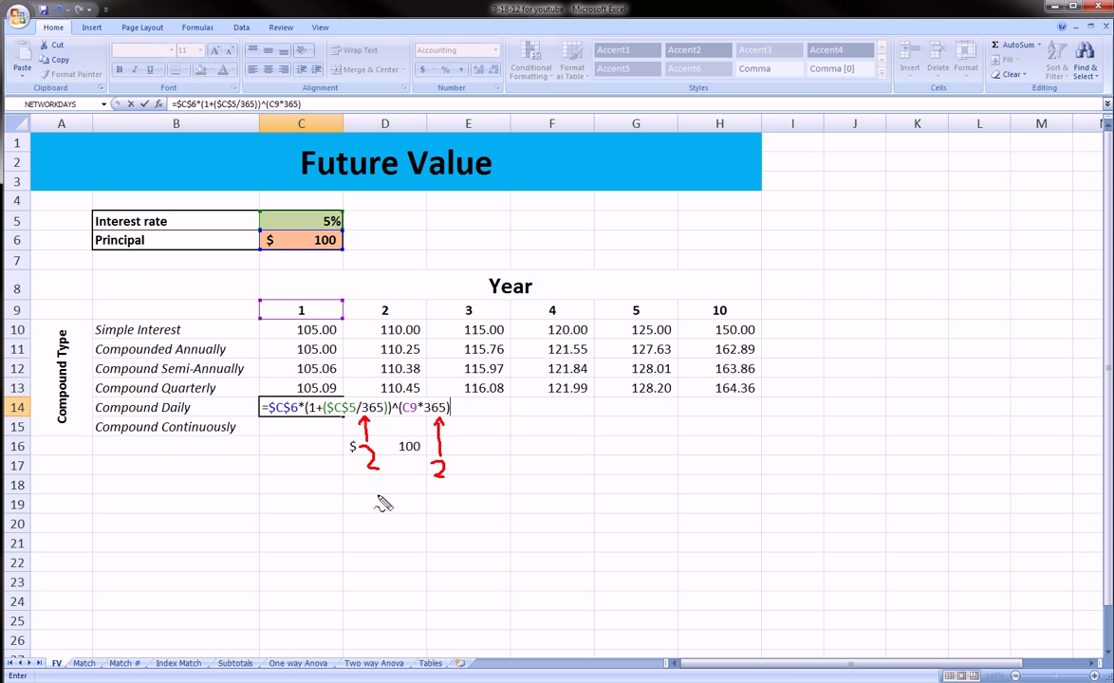
drag(365, 492, 377, 513)
drag(439, 482, 446, 493)
drag(442, 482, 443, 506)
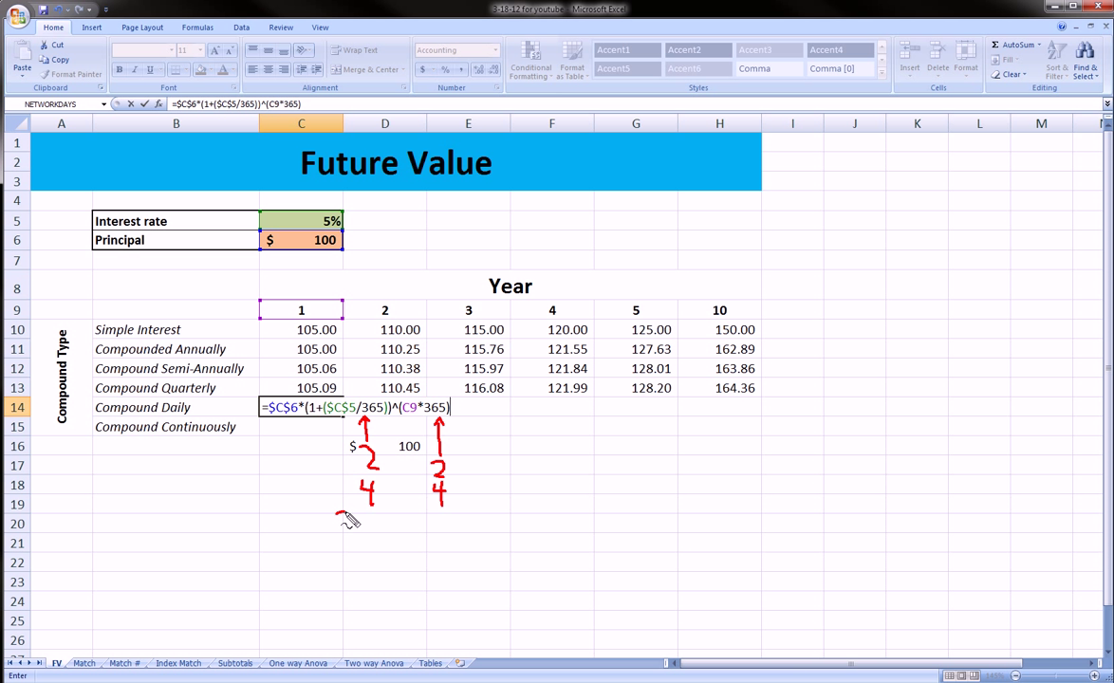
mouse_move(338, 515)
mouse_down()
mouse_move(339, 533)
mouse_move(367, 523)
mouse_move(378, 537)
mouse_move(432, 543)
mouse_move(470, 518)
mouse_move(455, 537)
mouse_up()
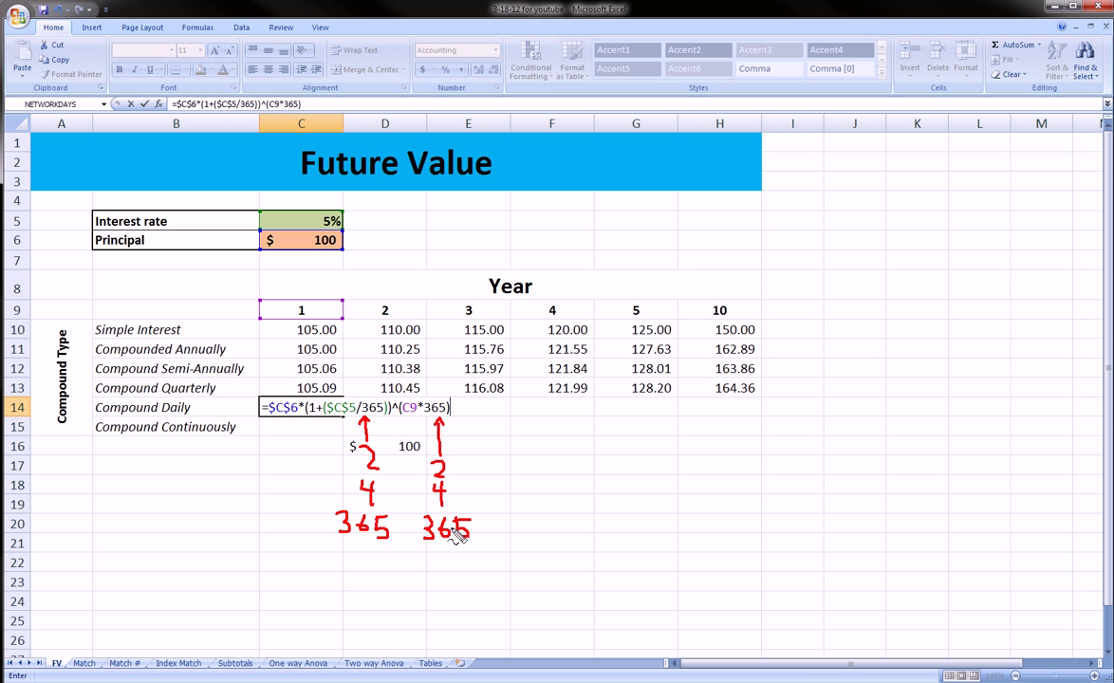
key(Escape)
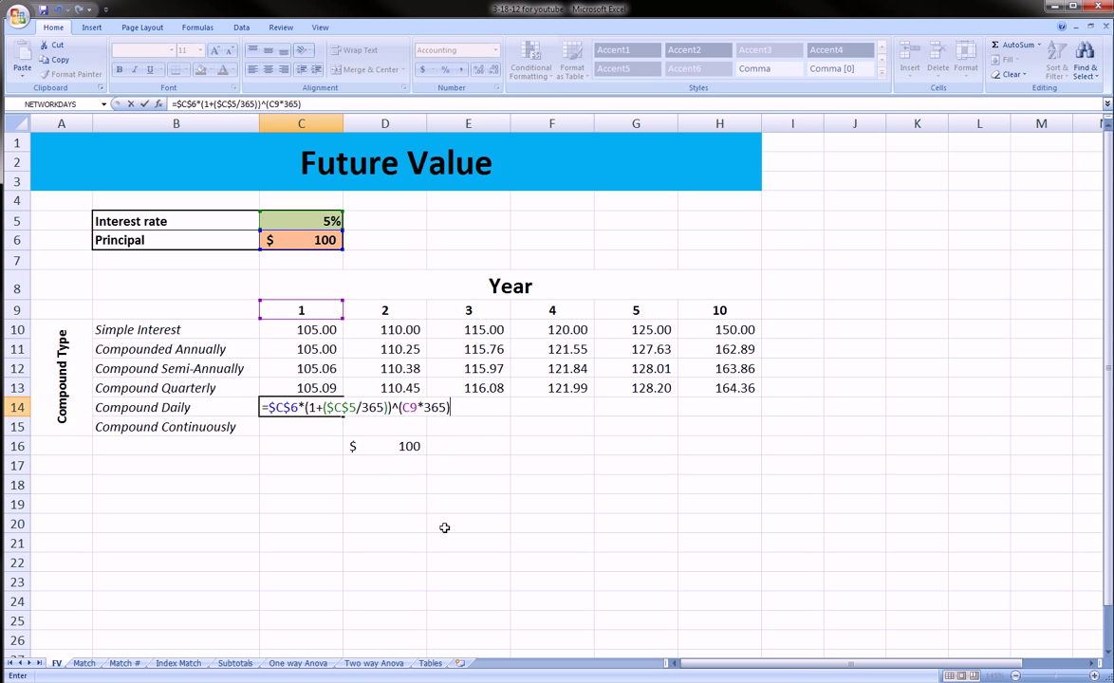
Step: Commit the Compound Daily formula and delete the leftover $100 in D16
key(Return)
click(400, 445)
key(Delete)
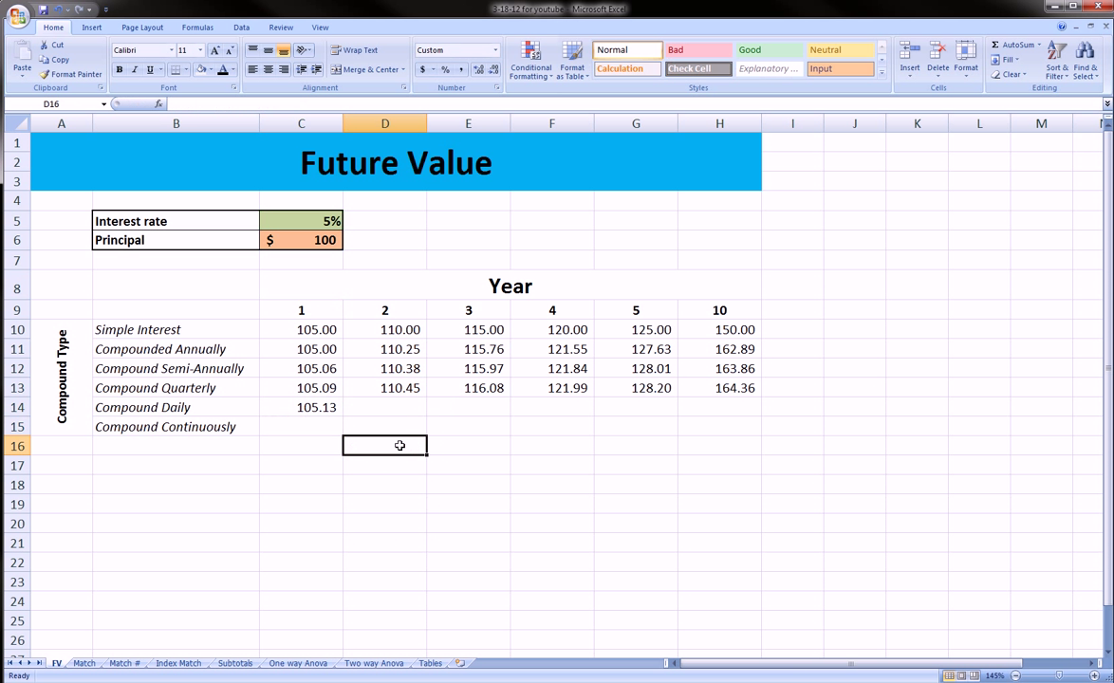
Step: Fill the daily formula from C14 to H14, reaching 164.87, and compare it with the quarterly result
click(326, 408)
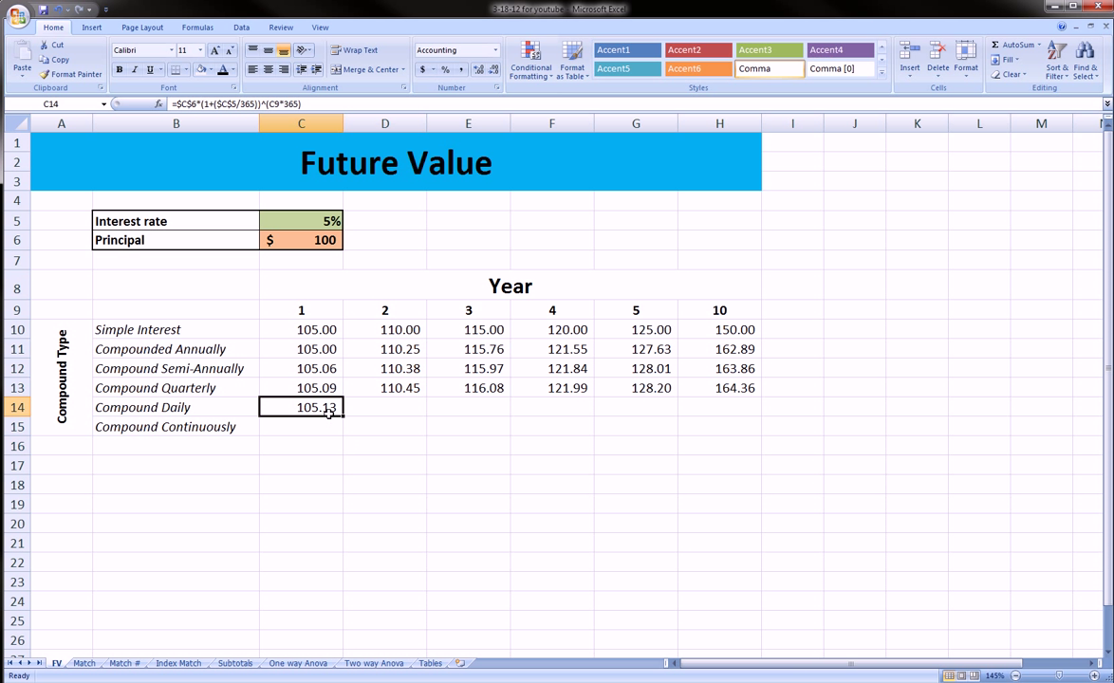
drag(346, 414, 744, 423)
click(742, 416)
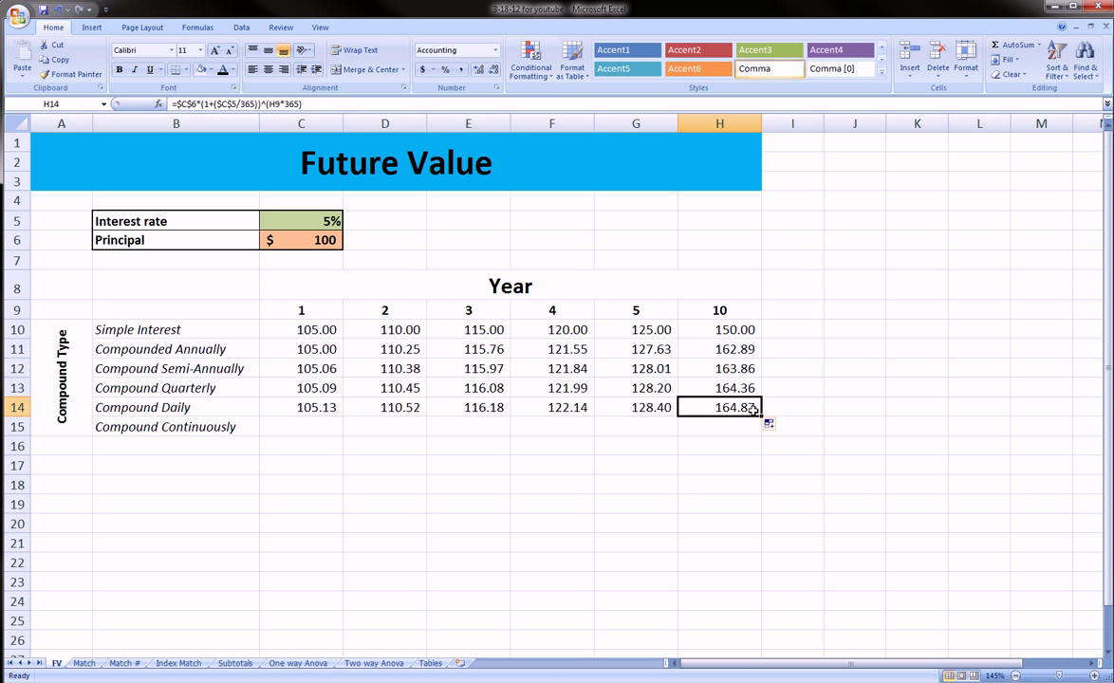
click(748, 389)
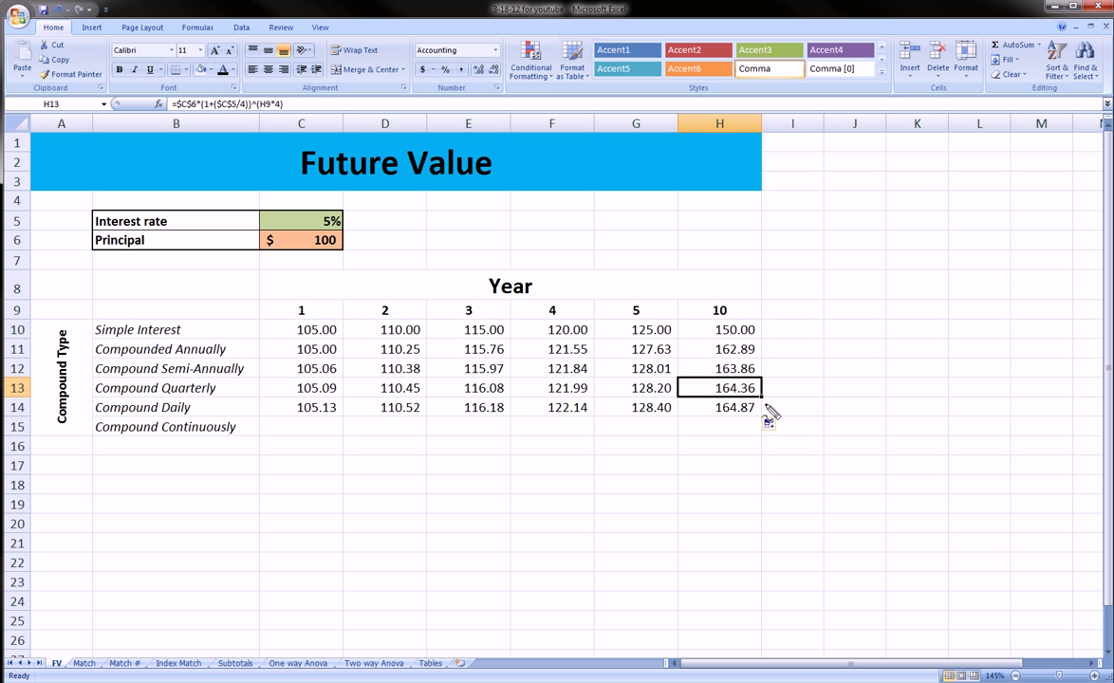
mouse_move(770, 403)
mouse_down()
mouse_move(775, 385)
mouse_move(771, 415)
mouse_up()
key(Escape)
click(323, 241)
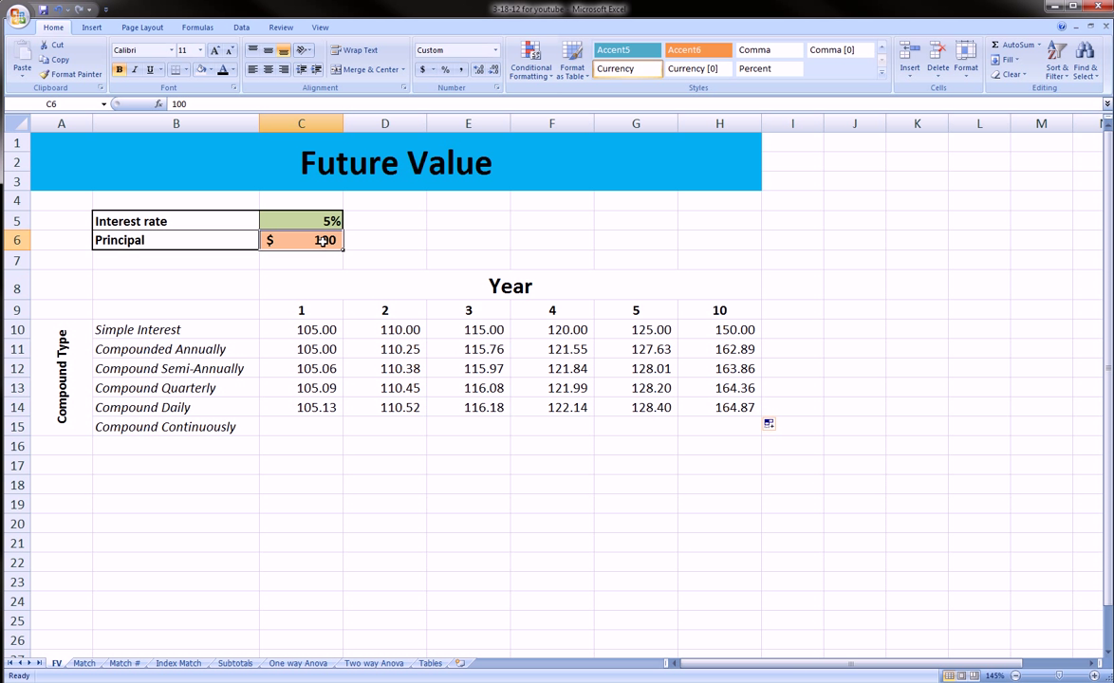
mouse_move(739, 388)
mouse_down()
mouse_move(740, 408)
mouse_move(739, 332)
mouse_move(740, 409)
mouse_up()
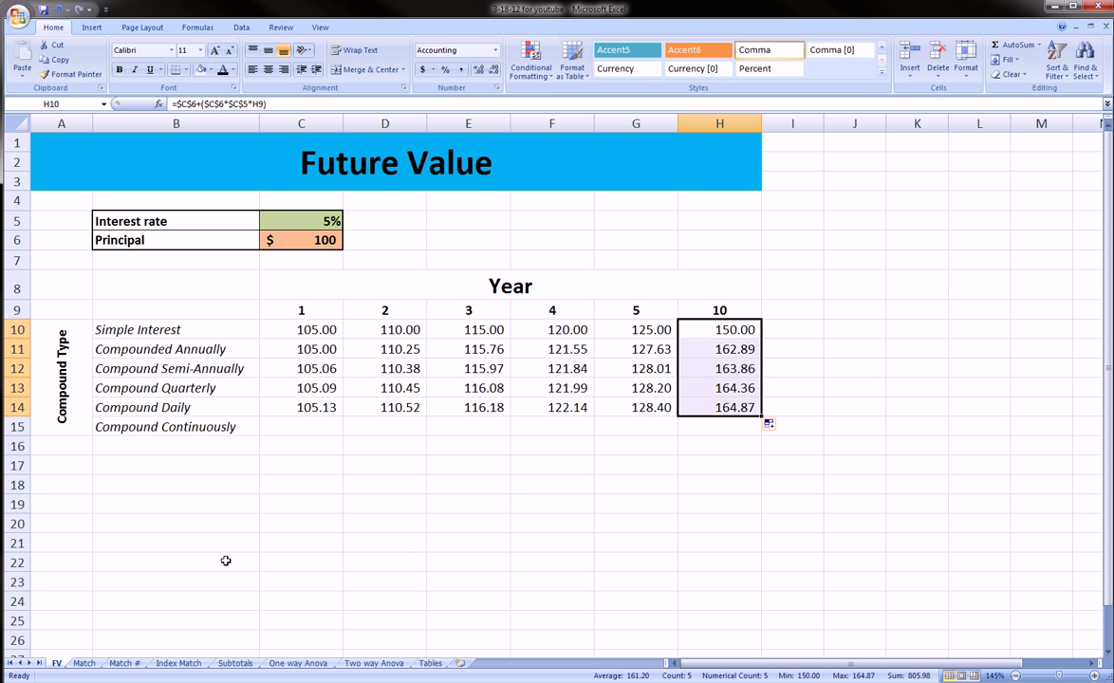
click(227, 432)
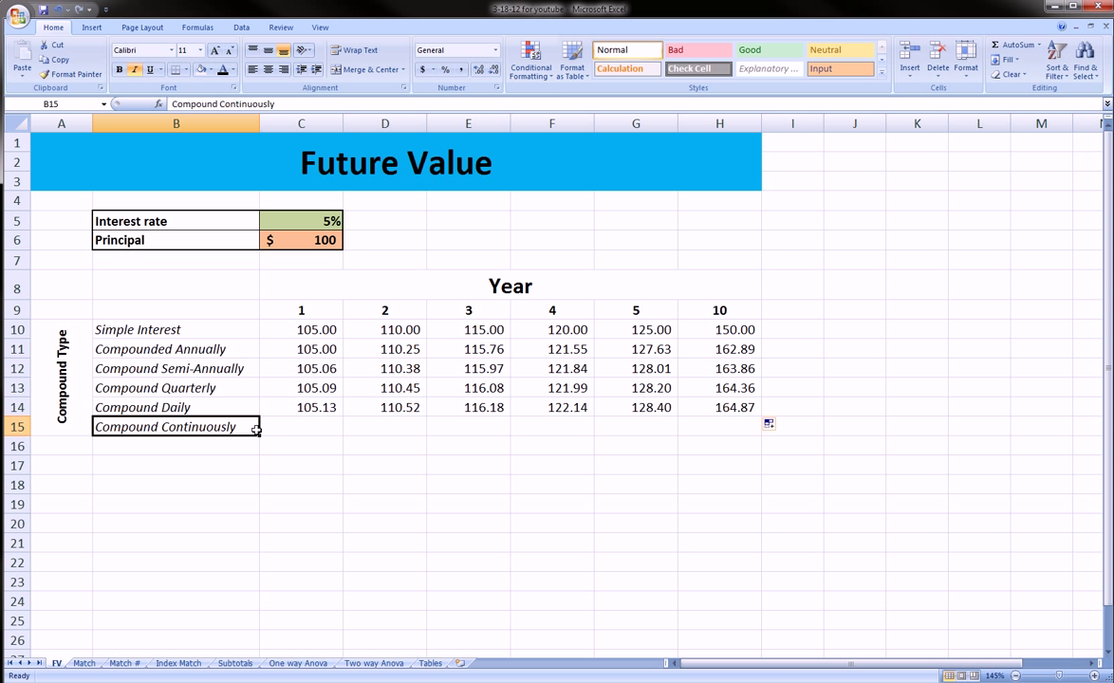
Step: Enter =$C$6*EXP(C9*$C$5) in C15, giving 105.13, and select it alongside the daily result
click(310, 425)
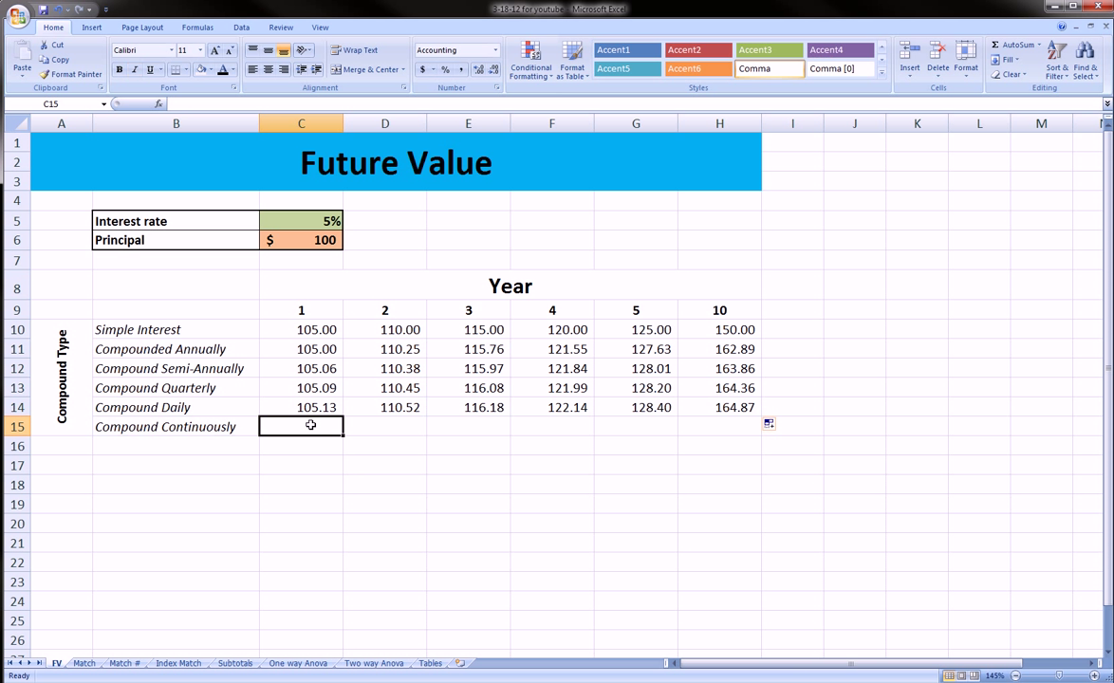
text(=)
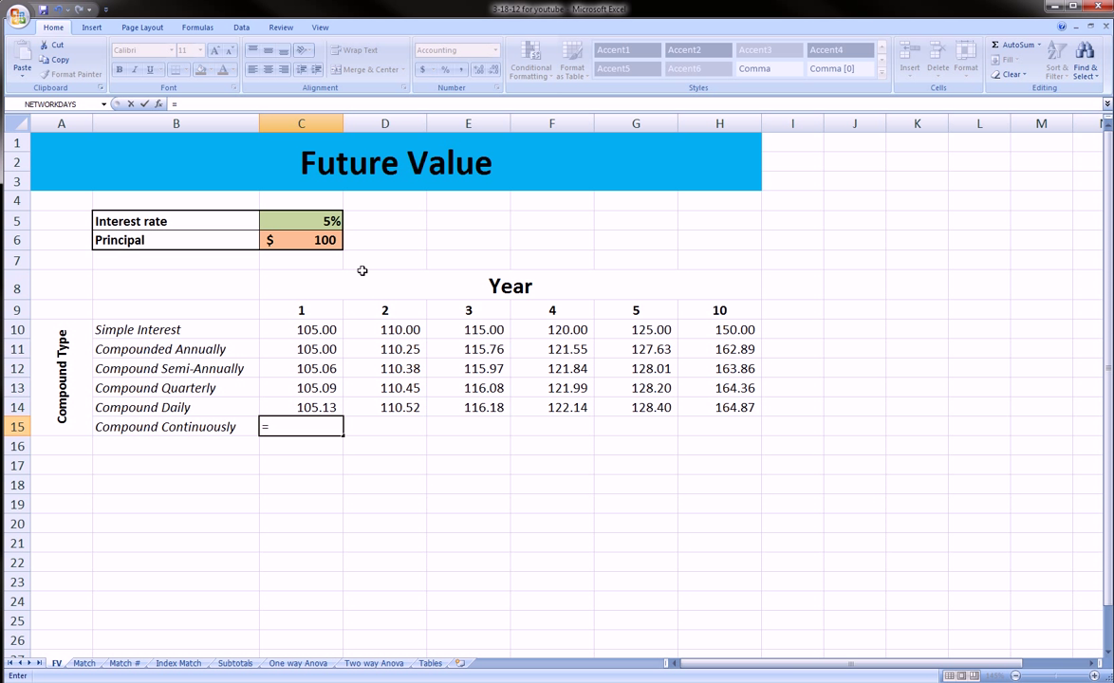
click(316, 242)
key(F4)
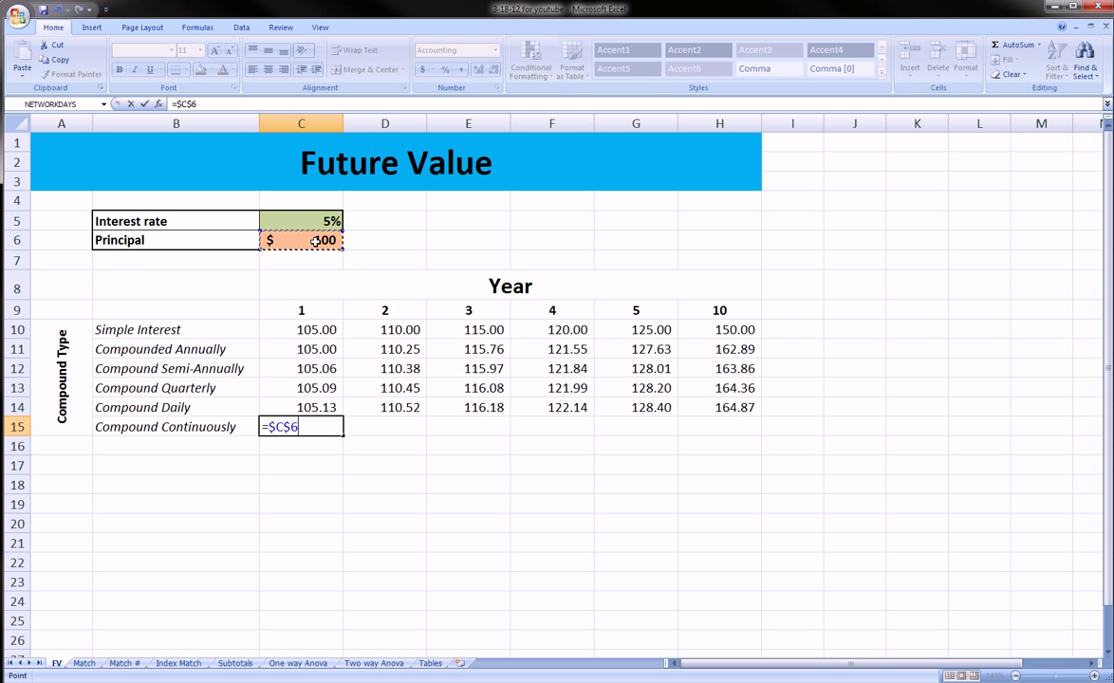
text(*exp()
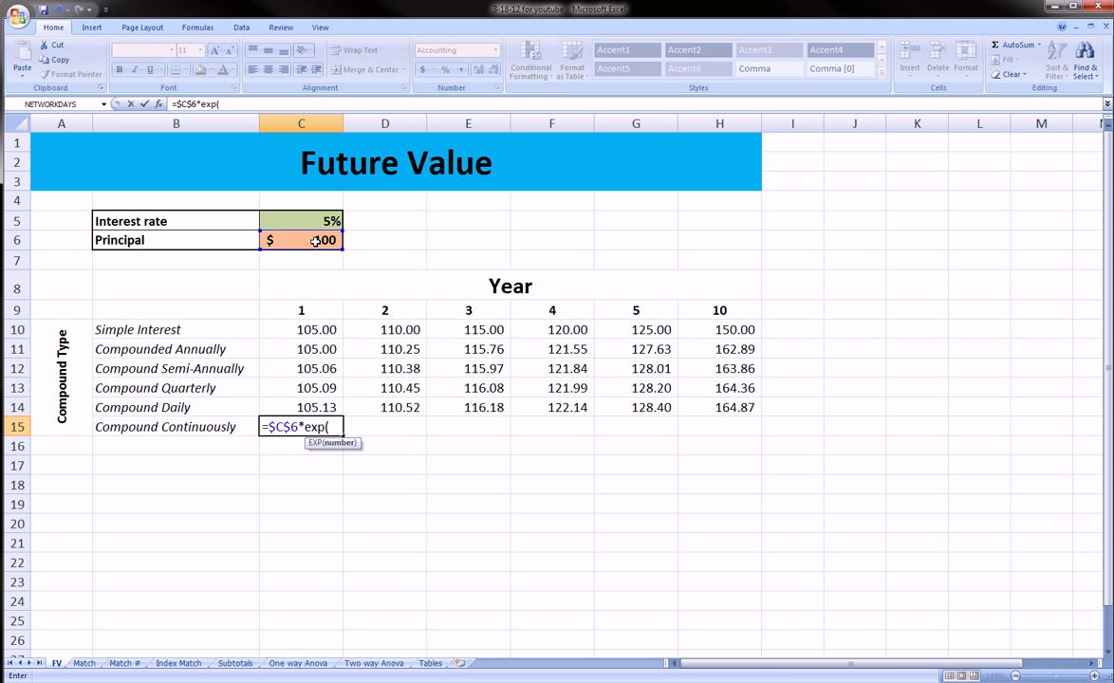
click(323, 312)
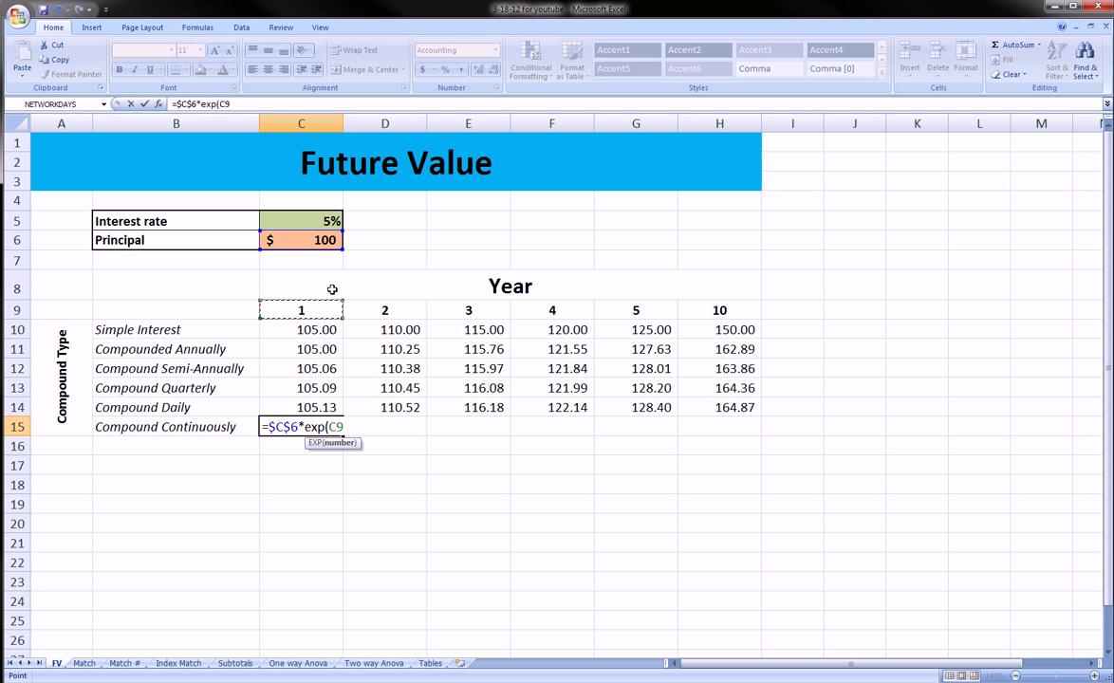
text(*)
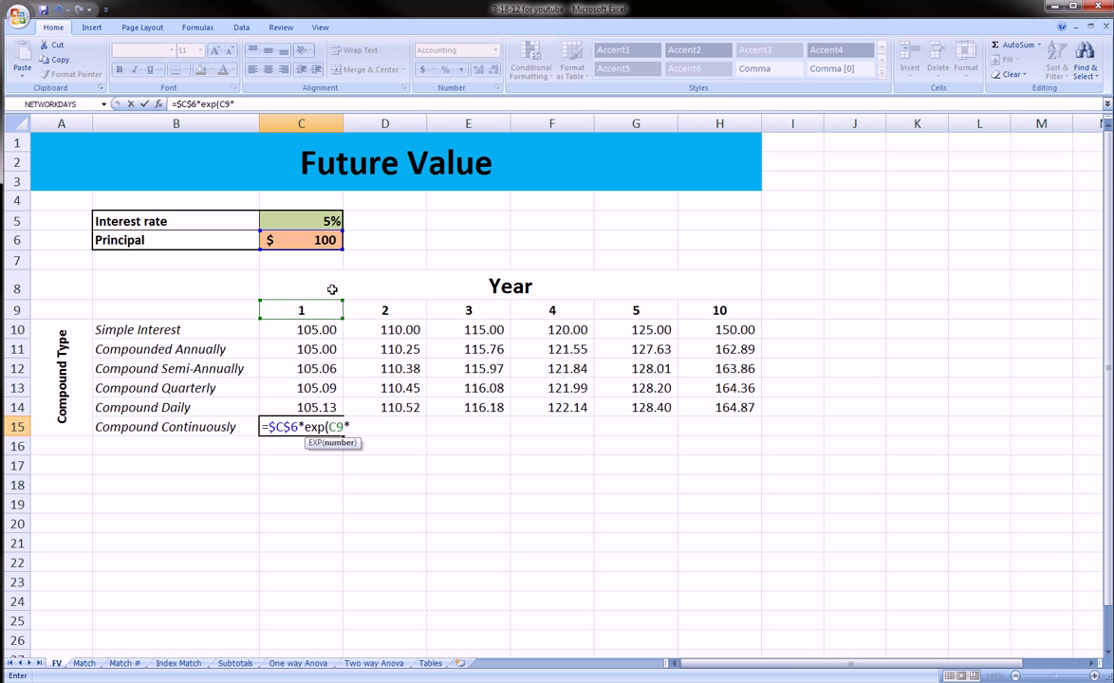
click(327, 221)
key(F4)
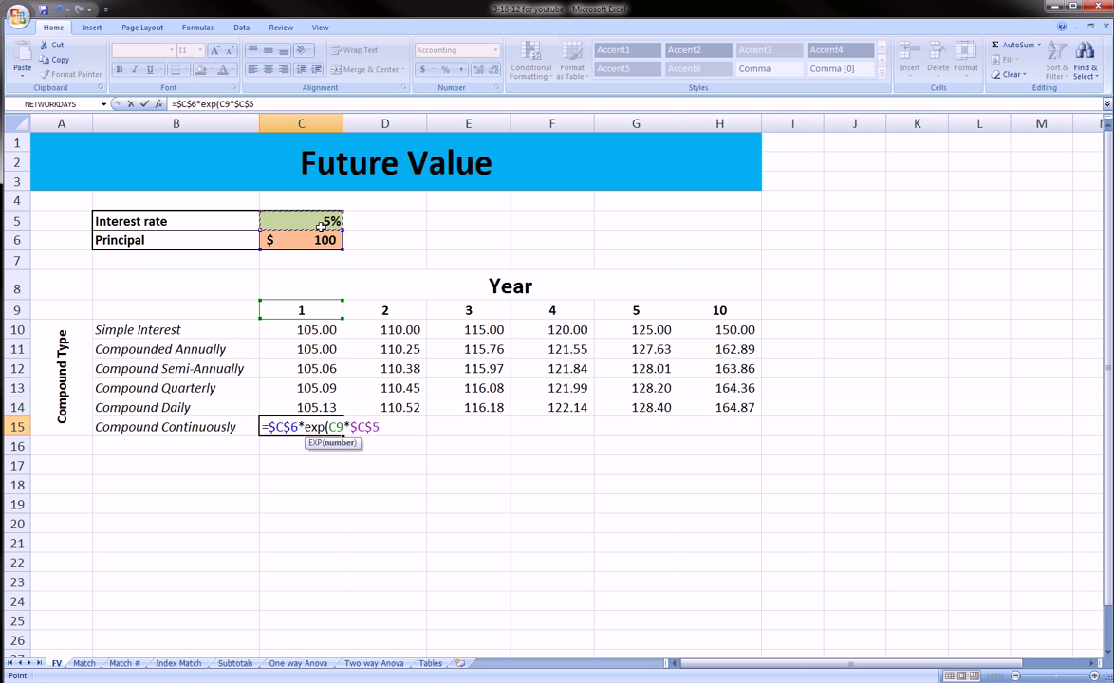
text())
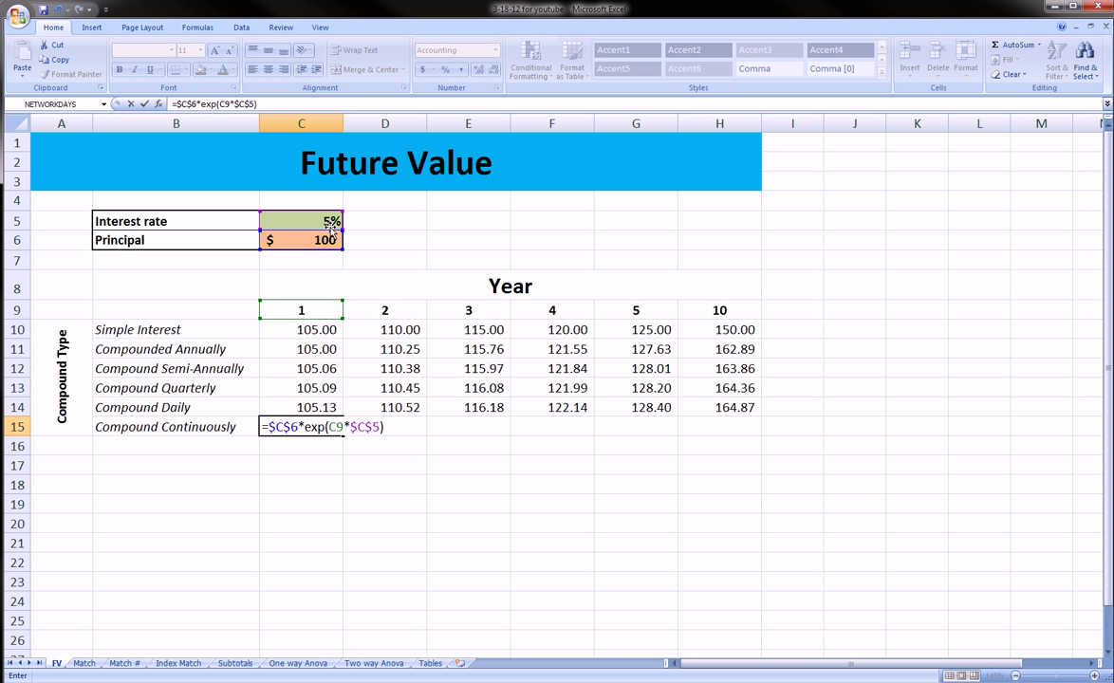
key(Return)
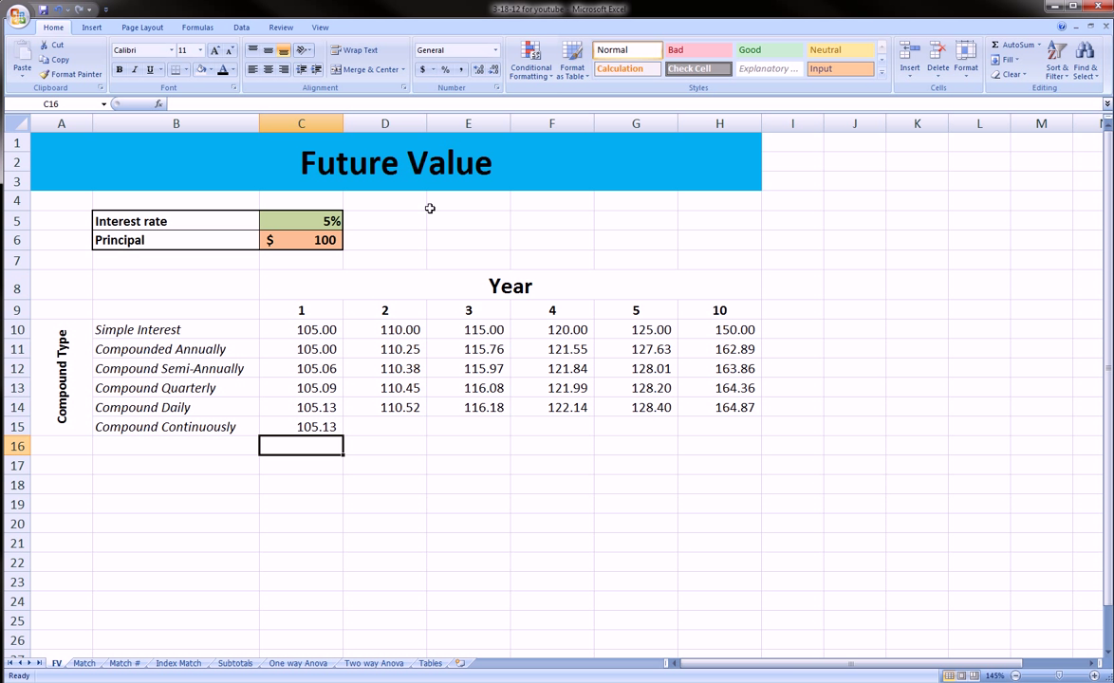
click(322, 427)
key(shift+Up)
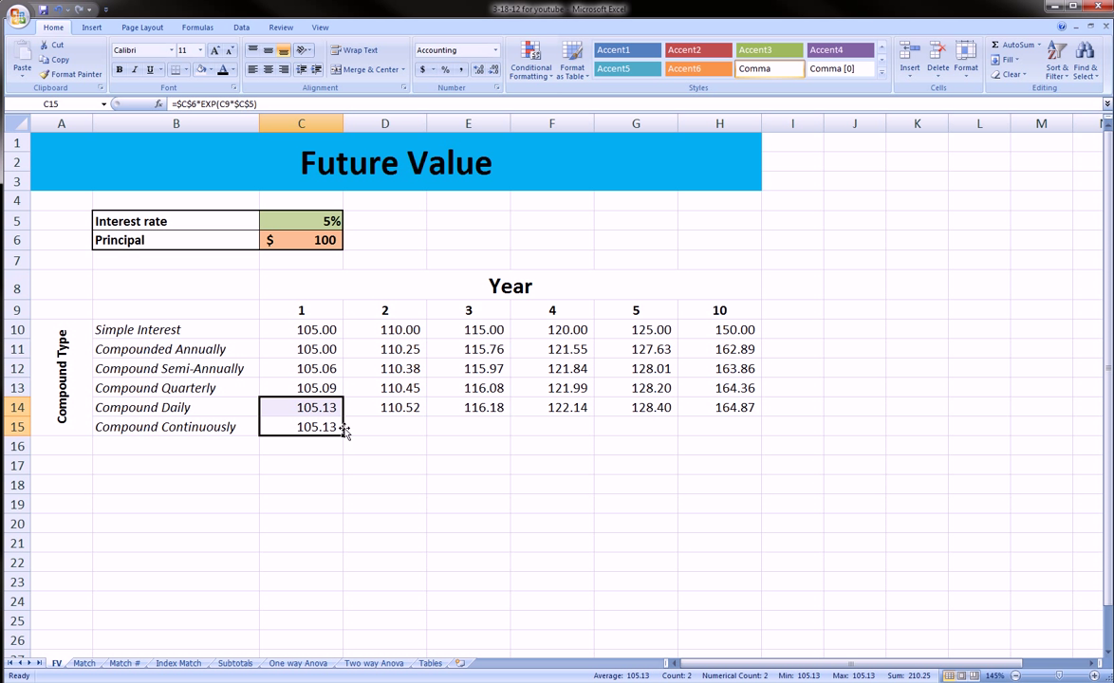
Step: Fill the continuous formula from C15 to H15 and select rows 14–15 to compare year-10 values
click(167, 427)
click(285, 427)
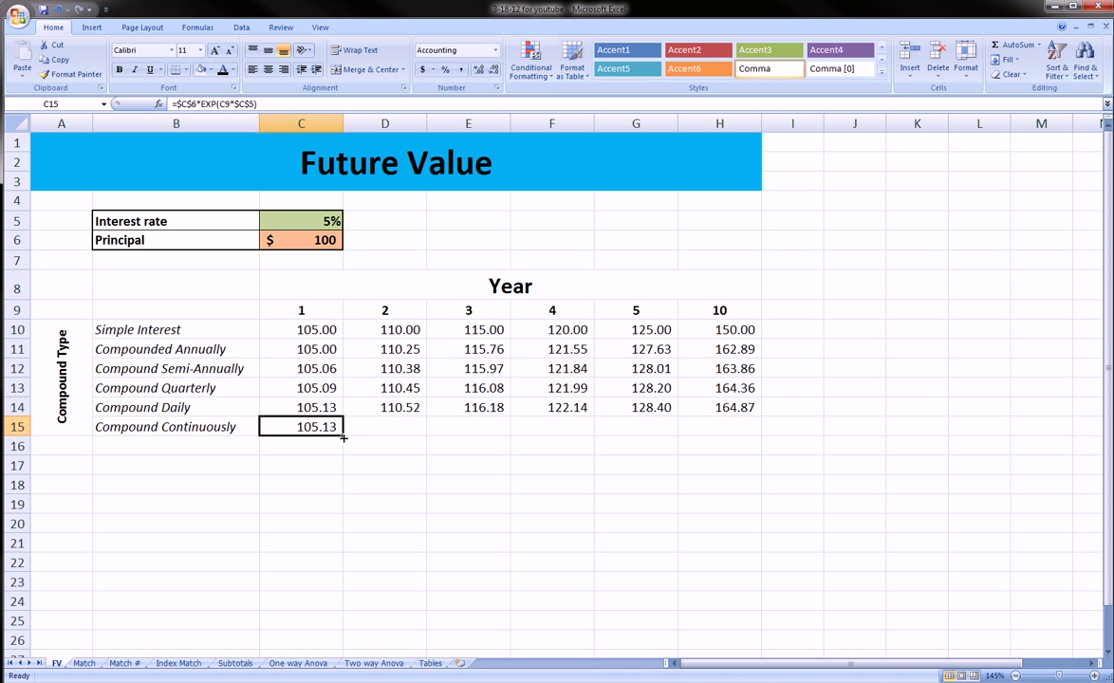
drag(349, 435, 318, 408)
click(719, 428)
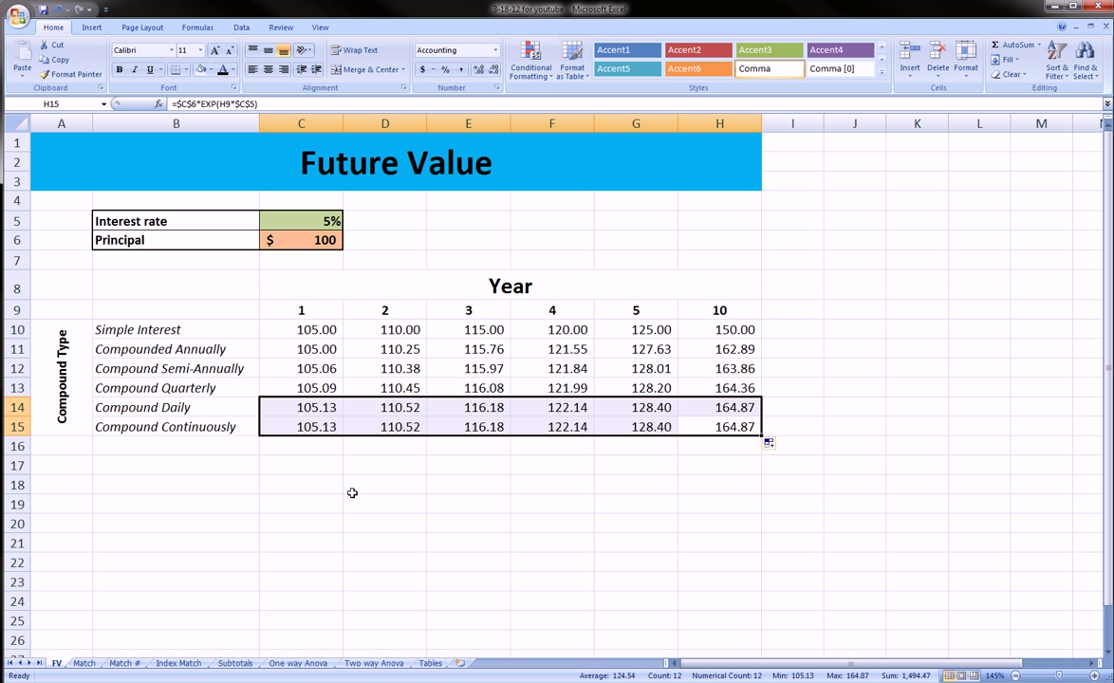
drag(290, 427, 712, 410)
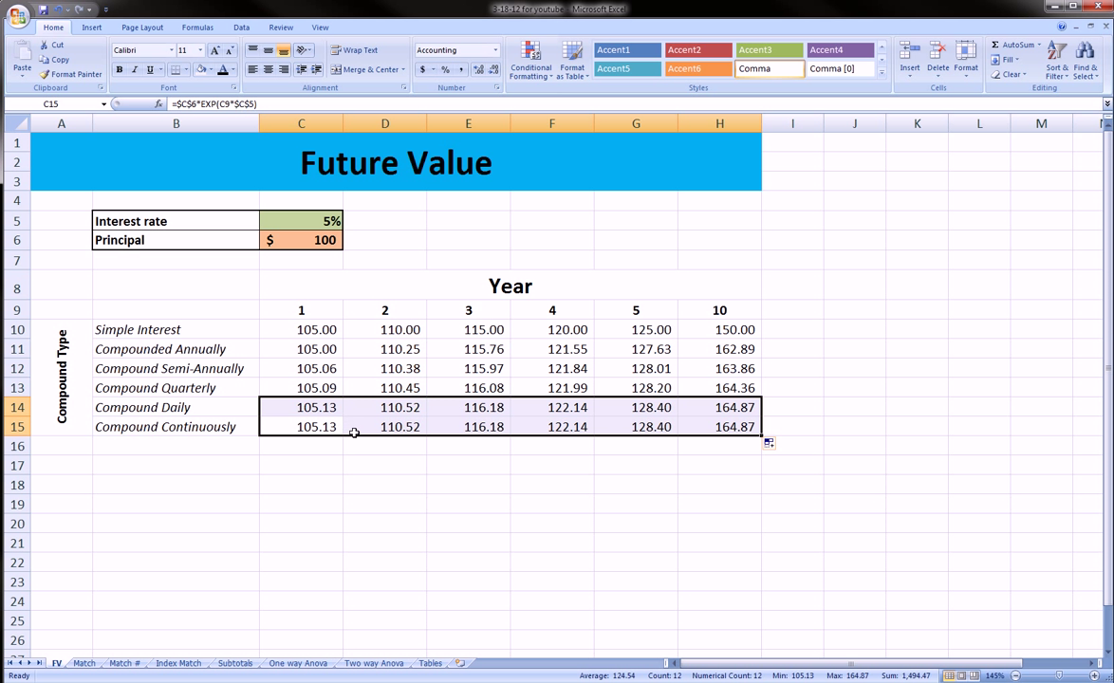
Step: Try 50 years as the last column to compare daily and continuous results, then restore 10
click(727, 307)
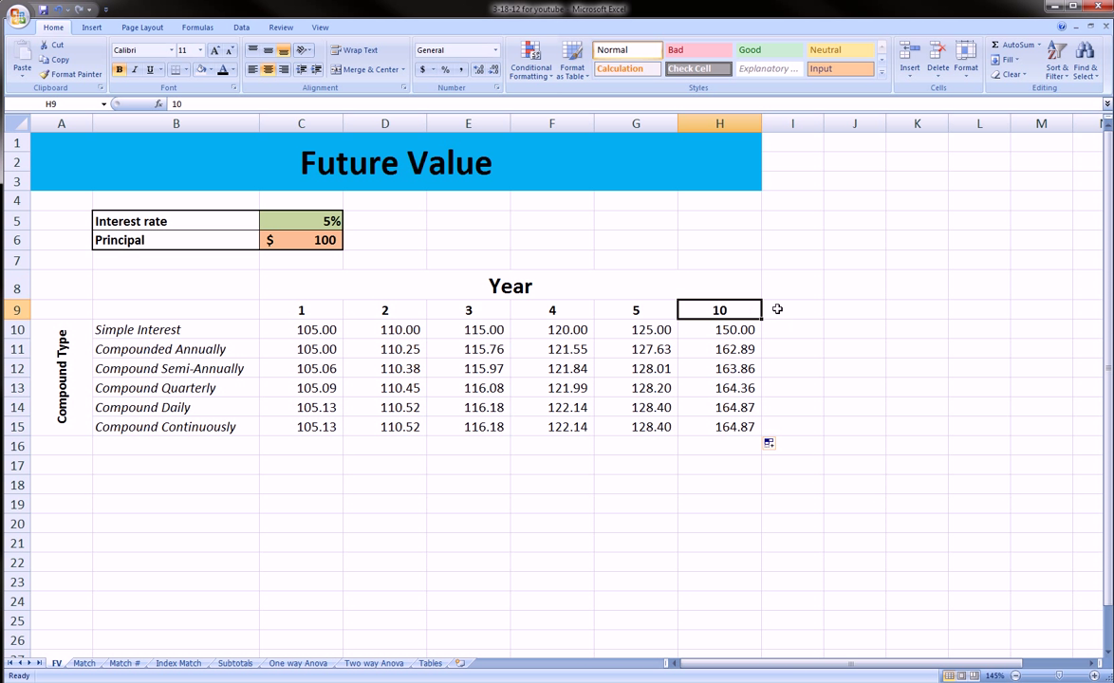
text(50)
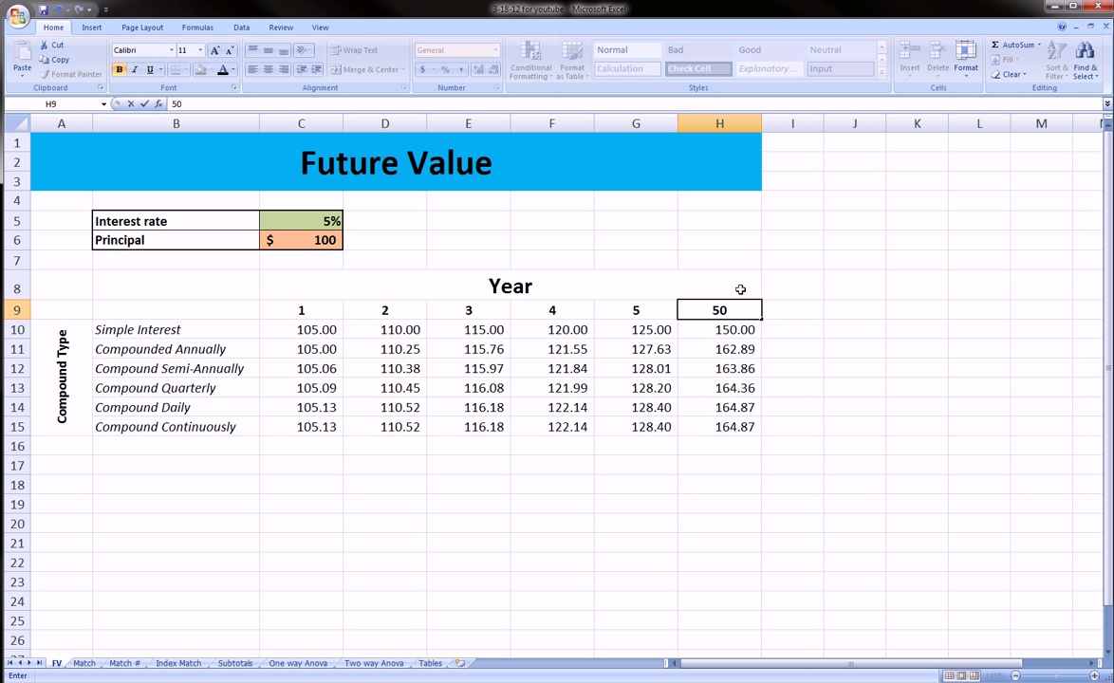
key(Return)
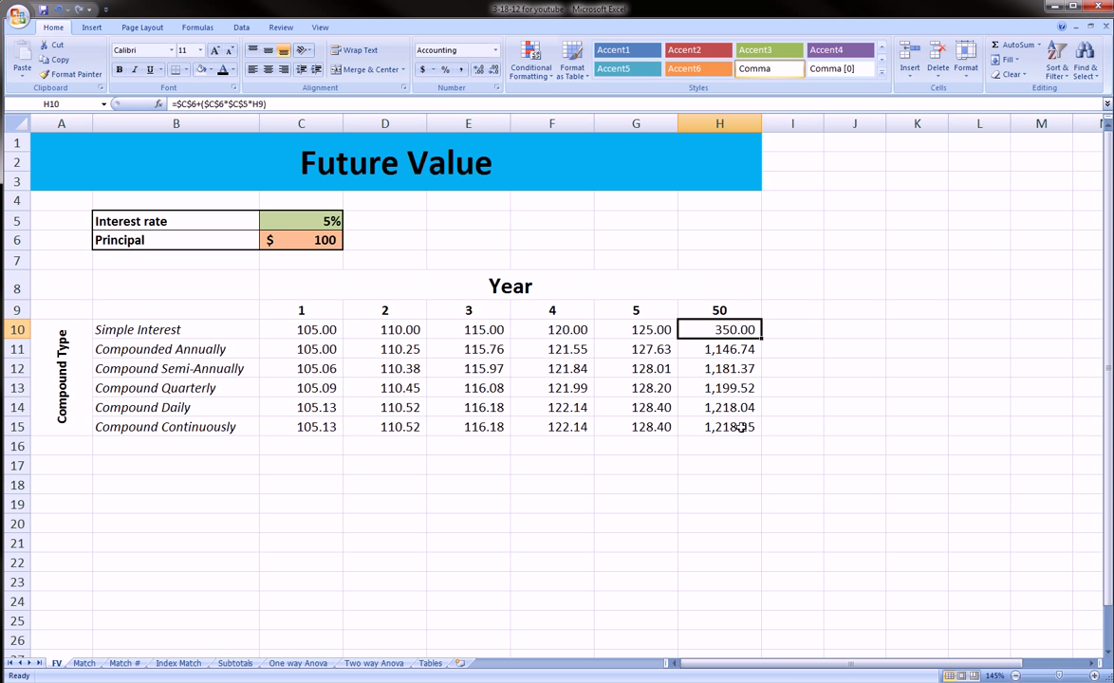
mouse_move(740, 428)
mouse_down()
mouse_move(734, 410)
mouse_move(769, 398)
mouse_move(759, 443)
mouse_move(762, 404)
mouse_up()
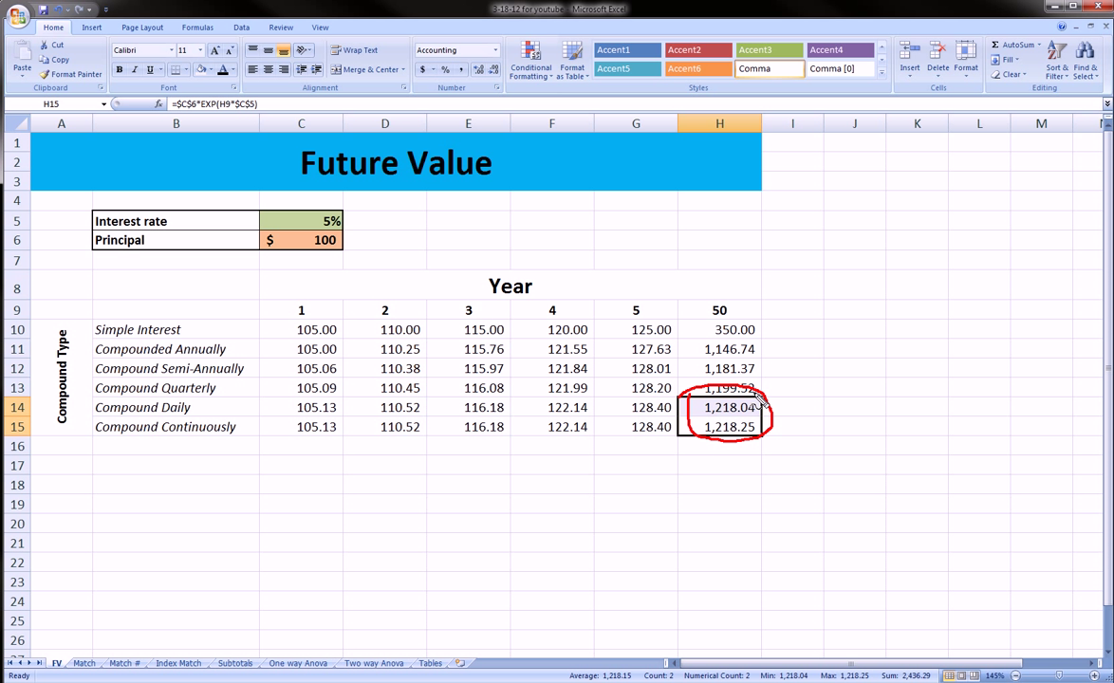
key(Escape)
click(720, 310)
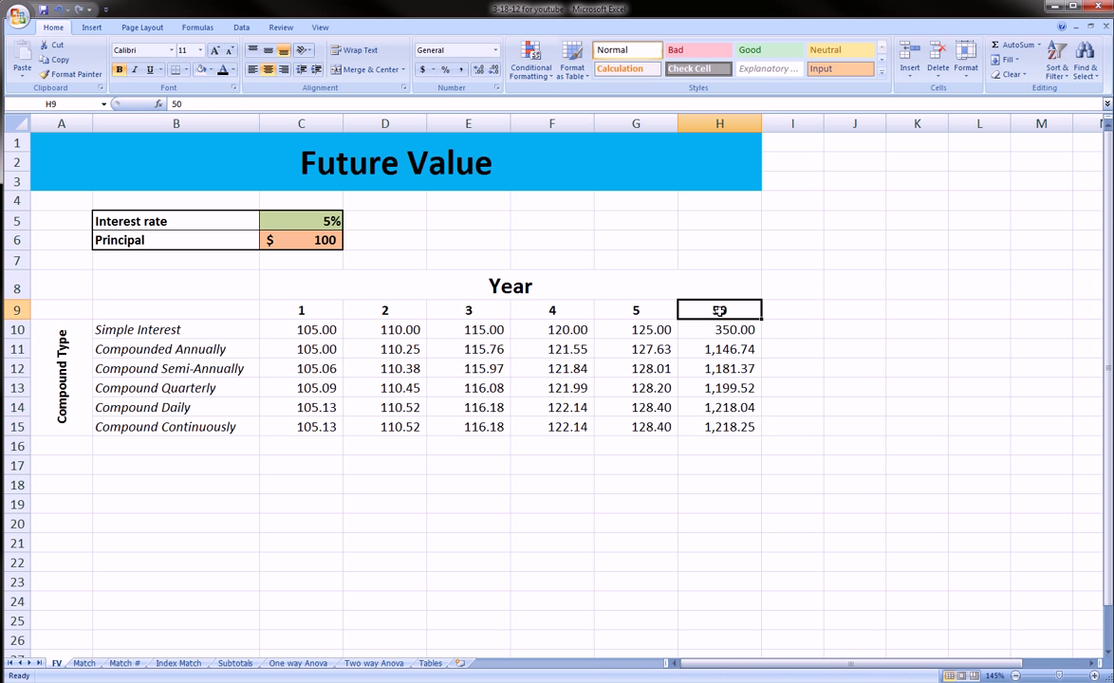
text(10)
key(Return)
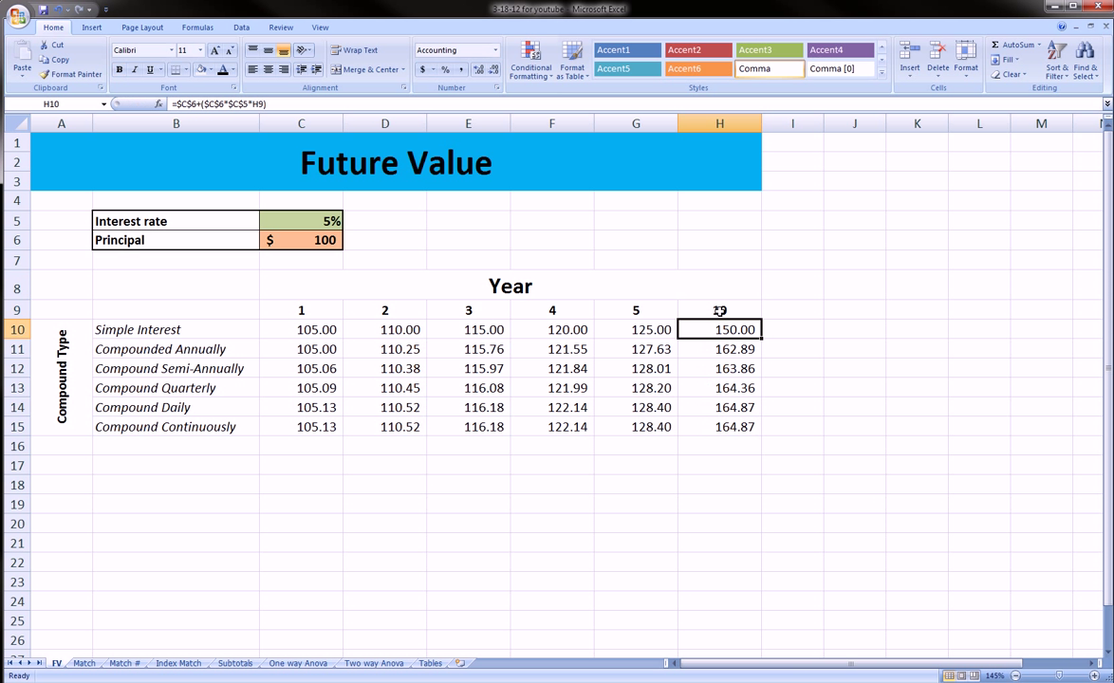
Step: Set the principal to $100,000 and mark the differing daily and continuous year-10 values
click(296, 239)
text(100000)
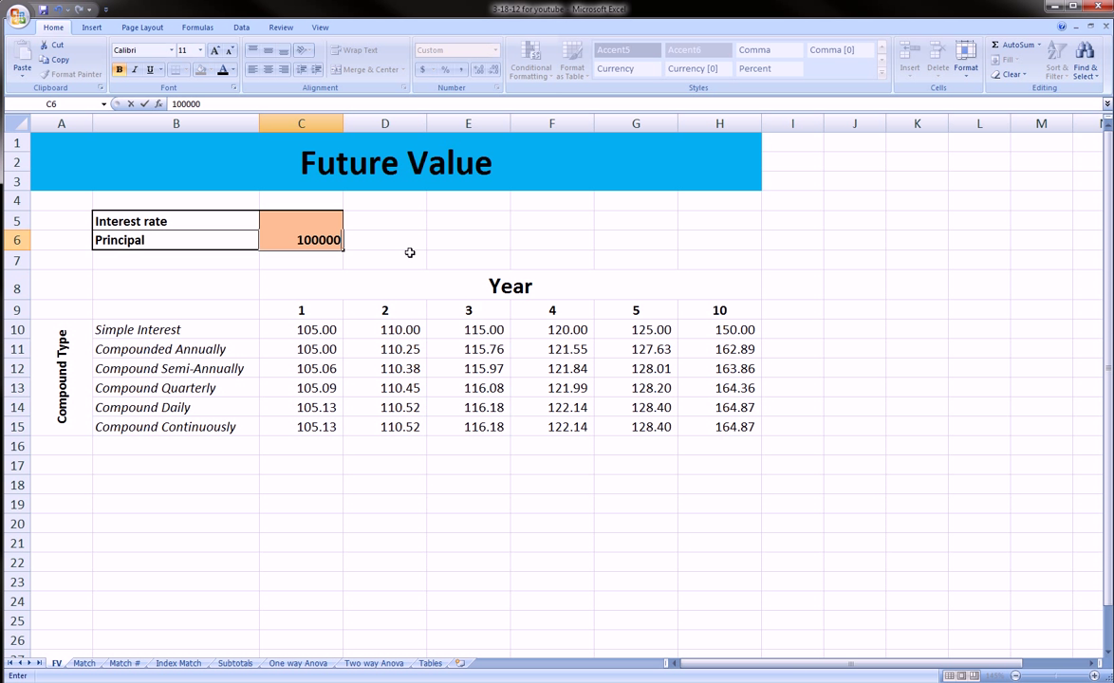
key(Return)
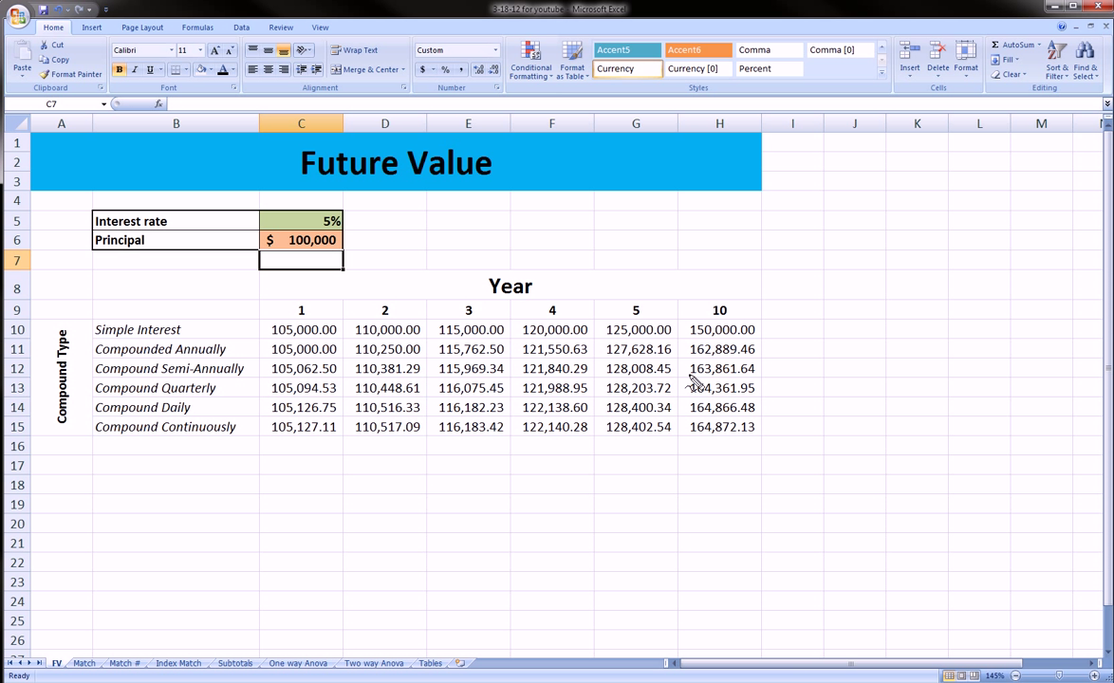
mouse_move(680, 400)
mouse_down()
mouse_move(721, 392)
mouse_move(769, 435)
mouse_move(683, 403)
mouse_move(740, 414)
mouse_move(742, 435)
mouse_up()
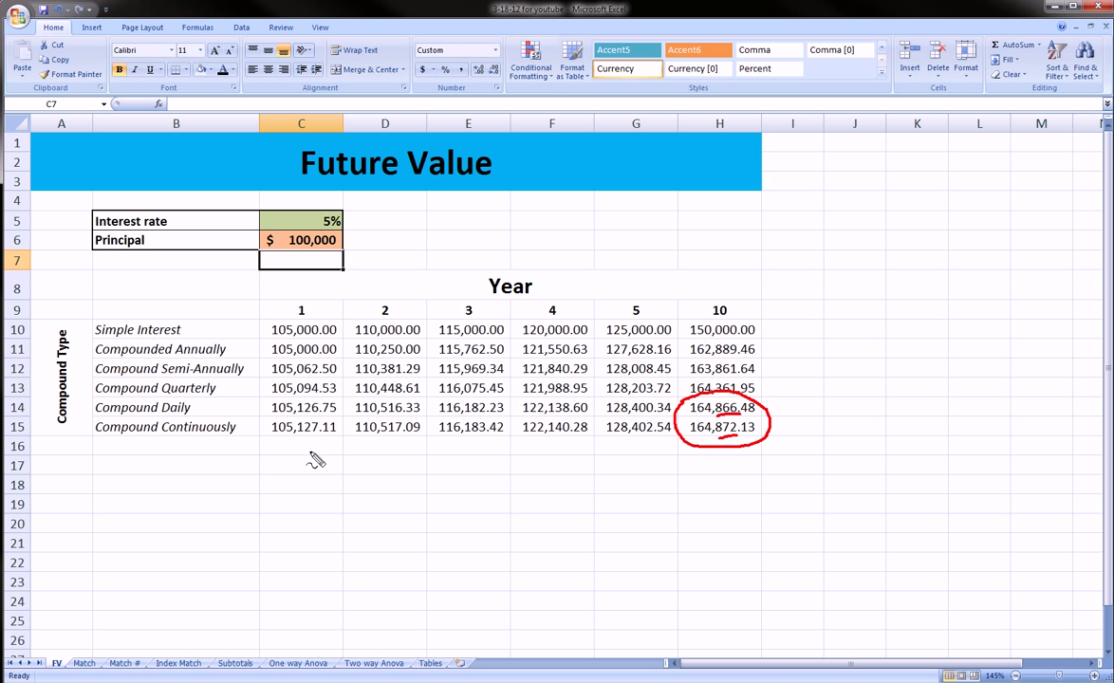
drag(245, 418, 244, 445)
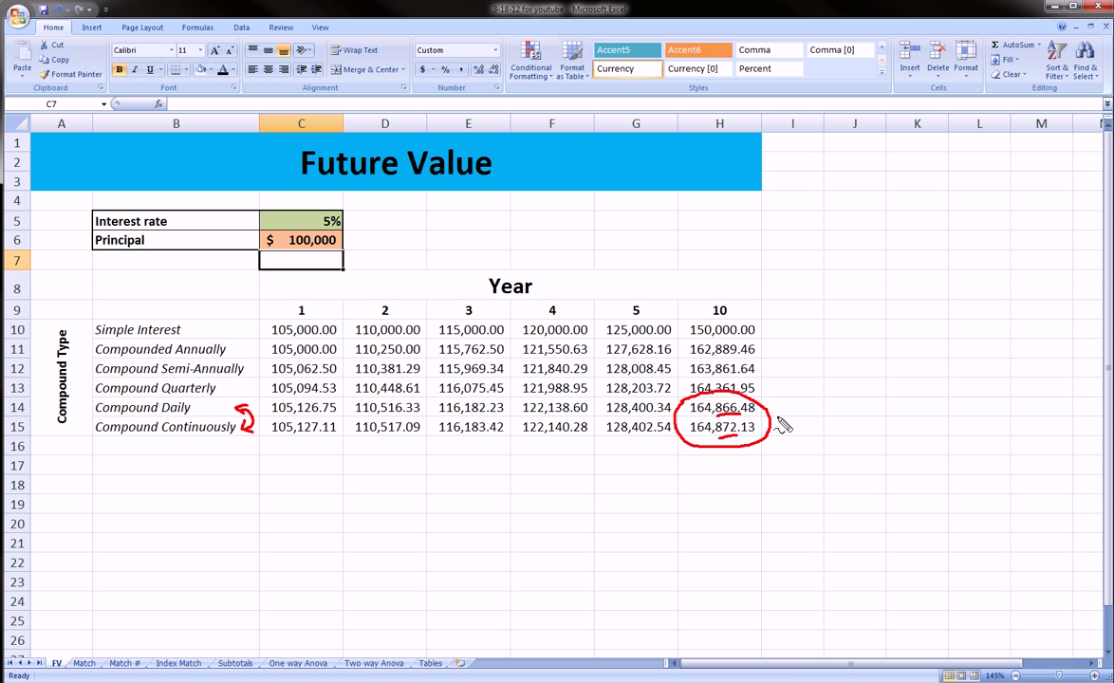
mouse_move(771, 411)
mouse_down()
mouse_move(788, 427)
mouse_move(772, 440)
mouse_up()
key(Escape)
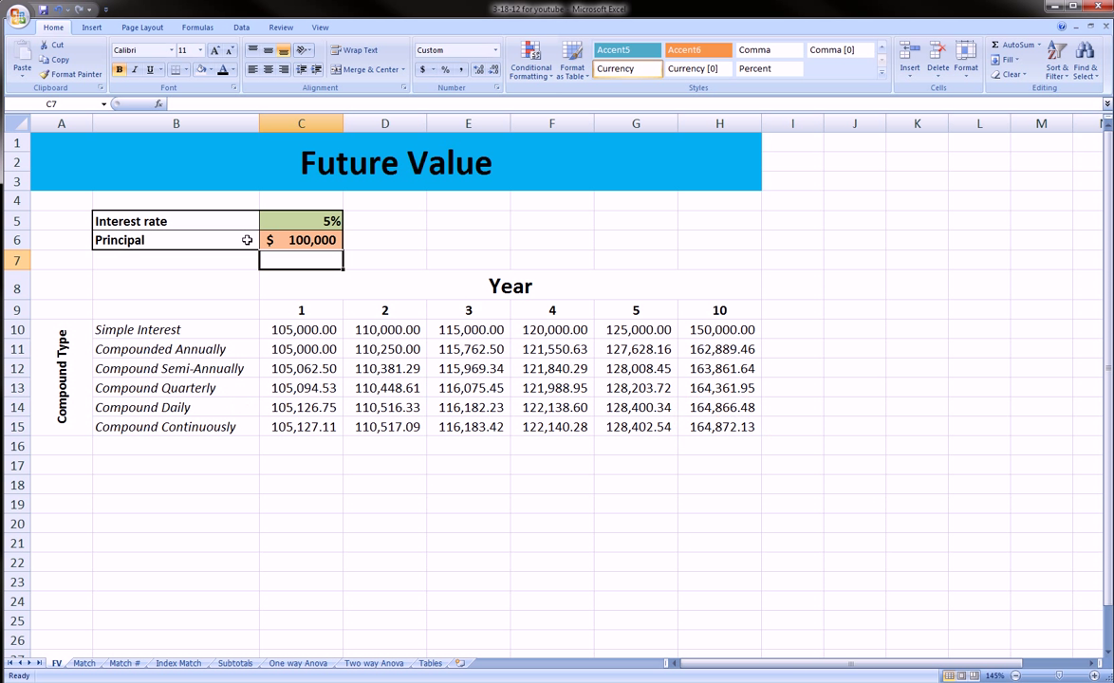
Step: Reset the principal to $100 and select all results from C10 to H15
click(296, 239)
text(100)
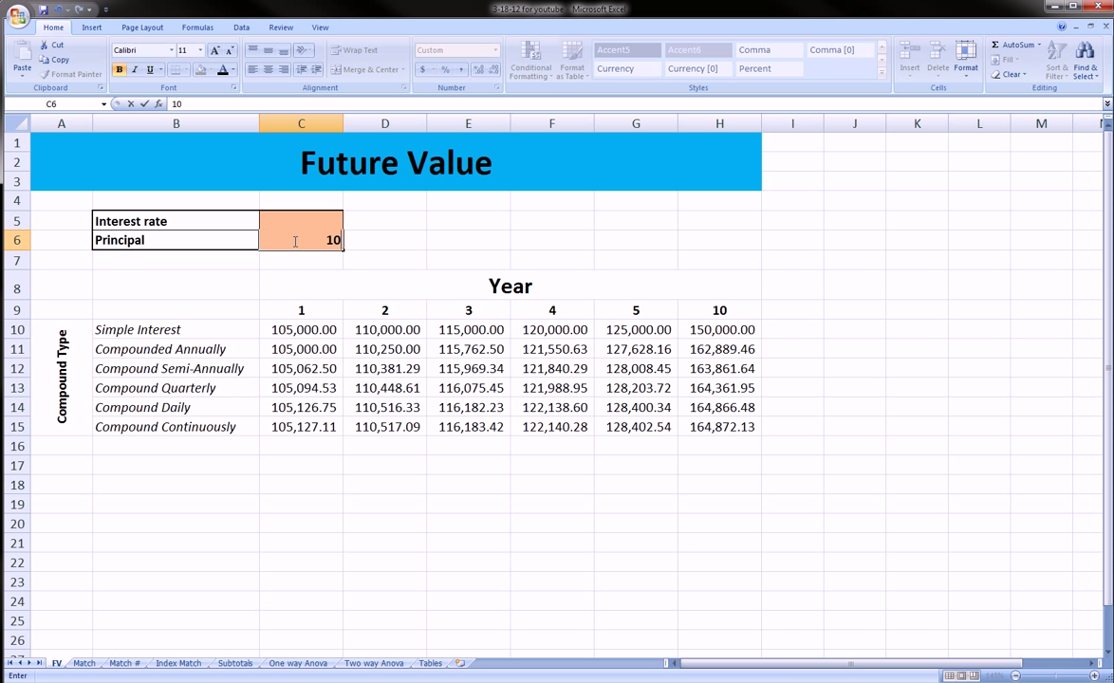
key(Return)
drag(302, 328, 714, 427)
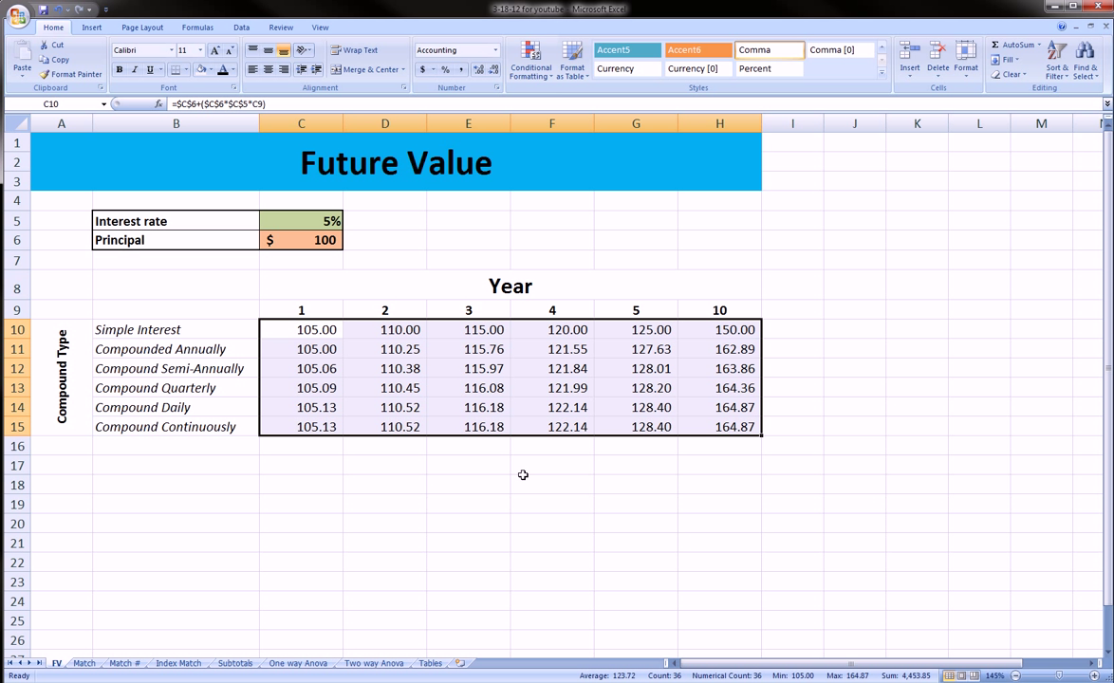
Step: Change the interest rate in C5 to 7% and review the recalculated results
click(328, 329)
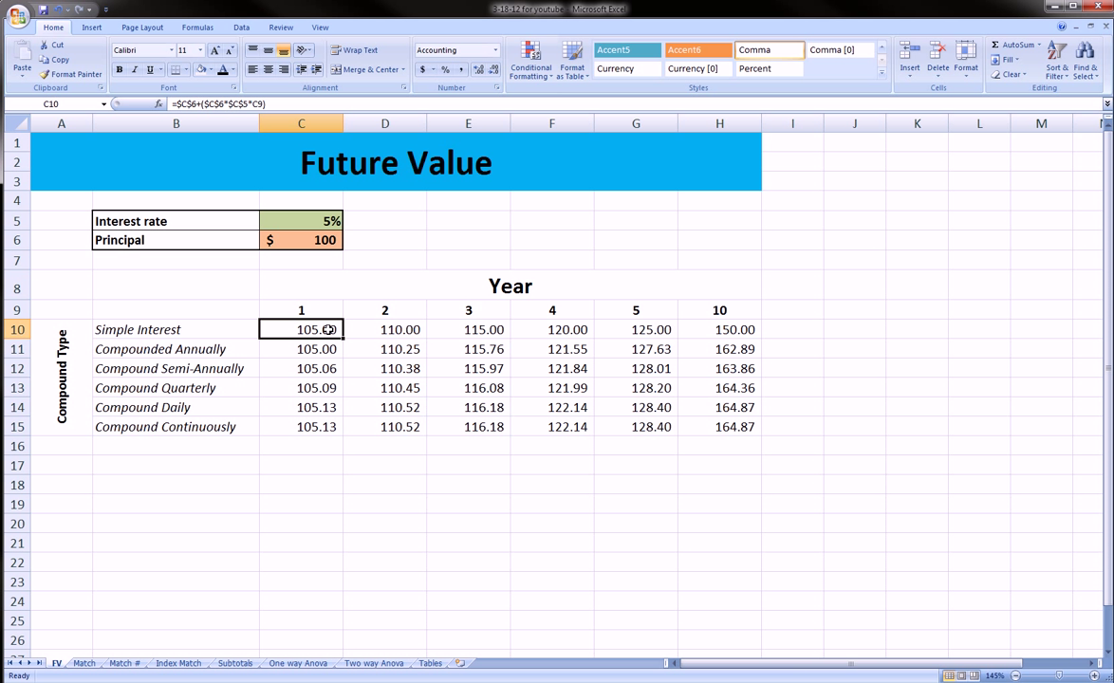
click(329, 221)
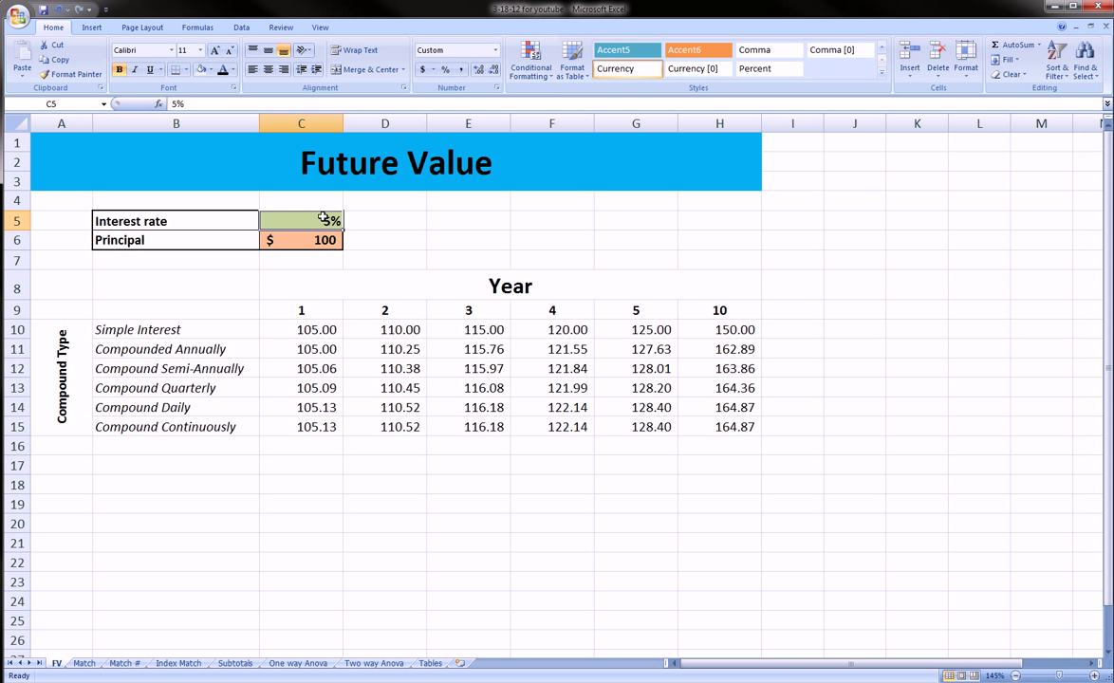
click(323, 242)
click(331, 224)
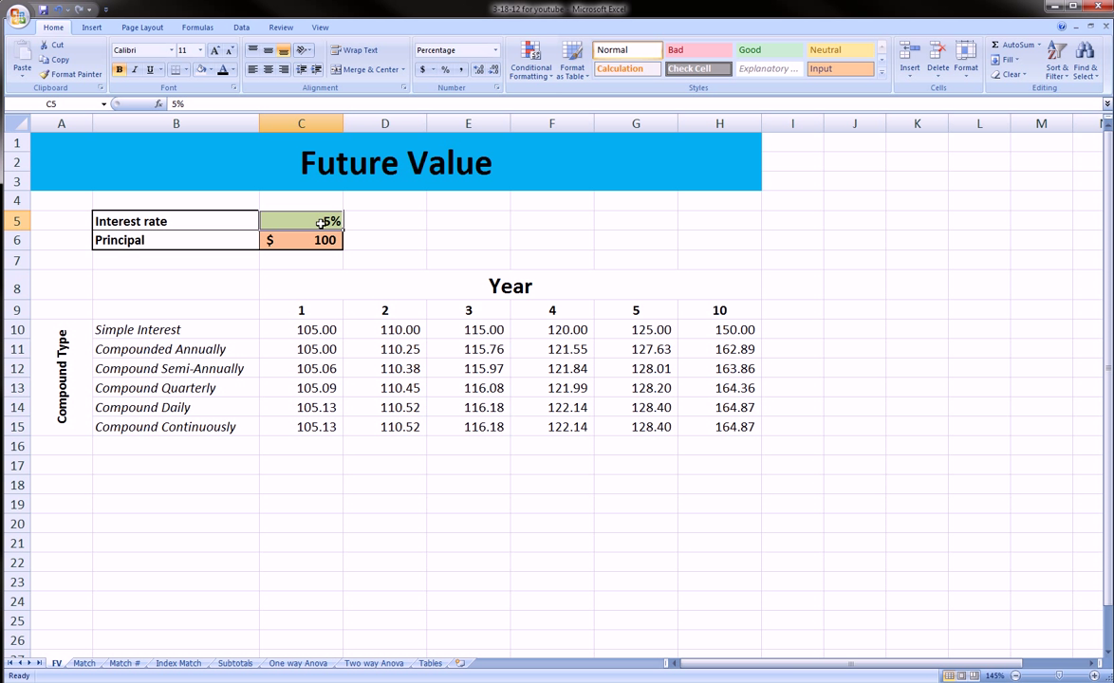
text(.0)
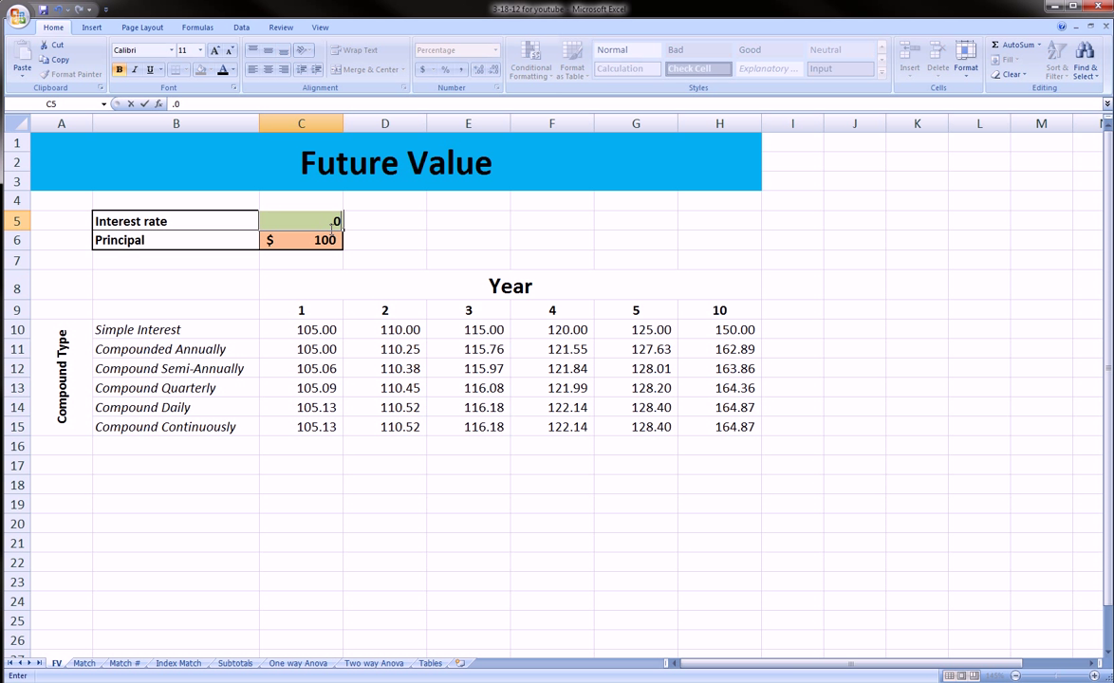
text(7)
key(Return)
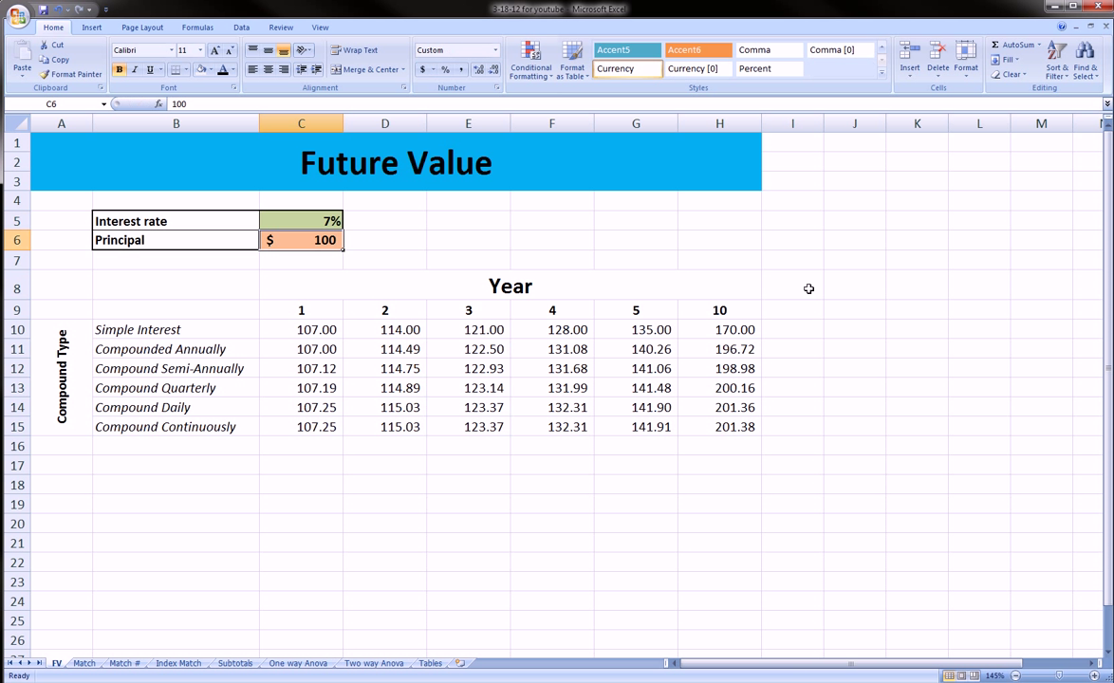
drag(344, 329, 757, 428)
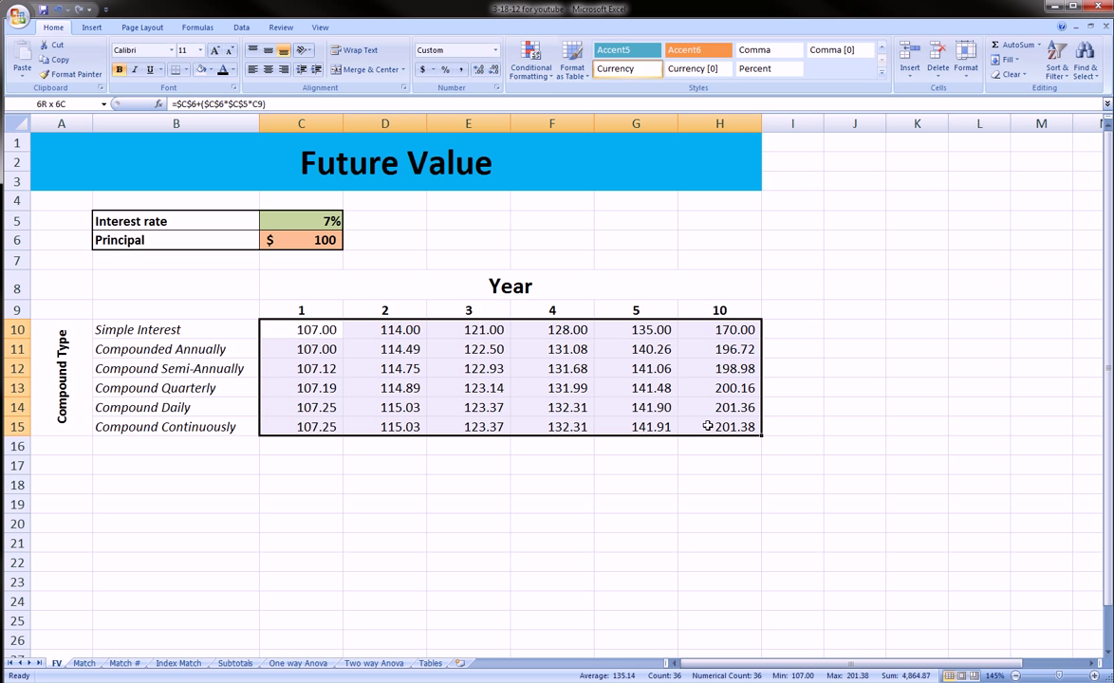
click(674, 479)
Step: Set the principal to $5,000, inspect G12's semi-annual formula, and mark the inputs
click(308, 240)
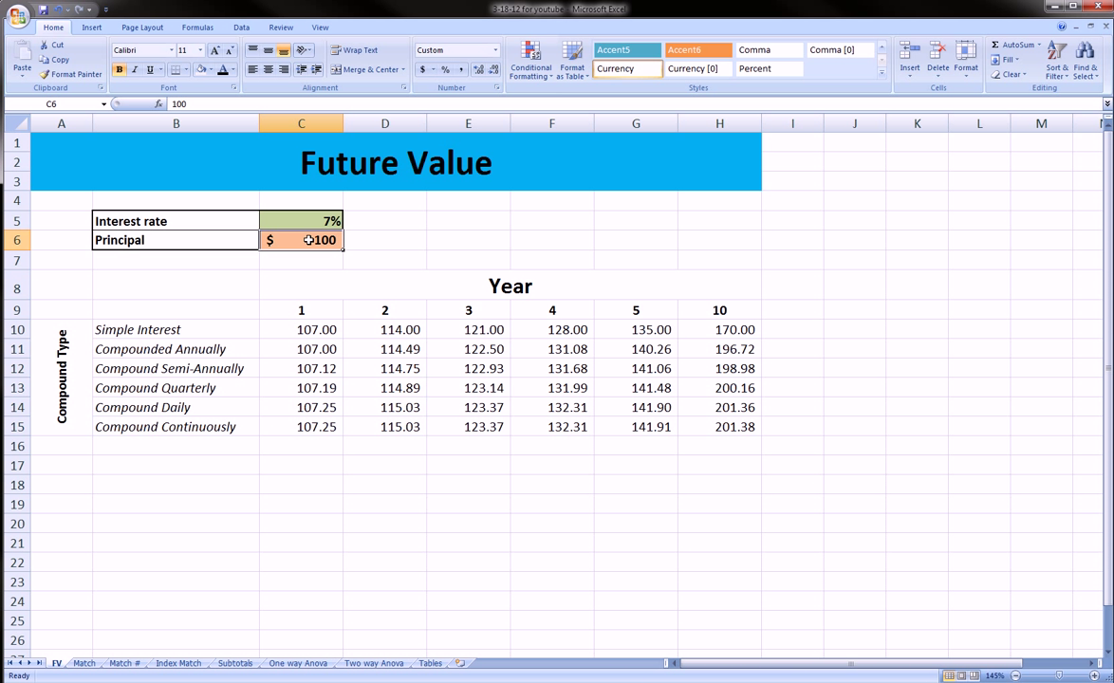
text(5000)
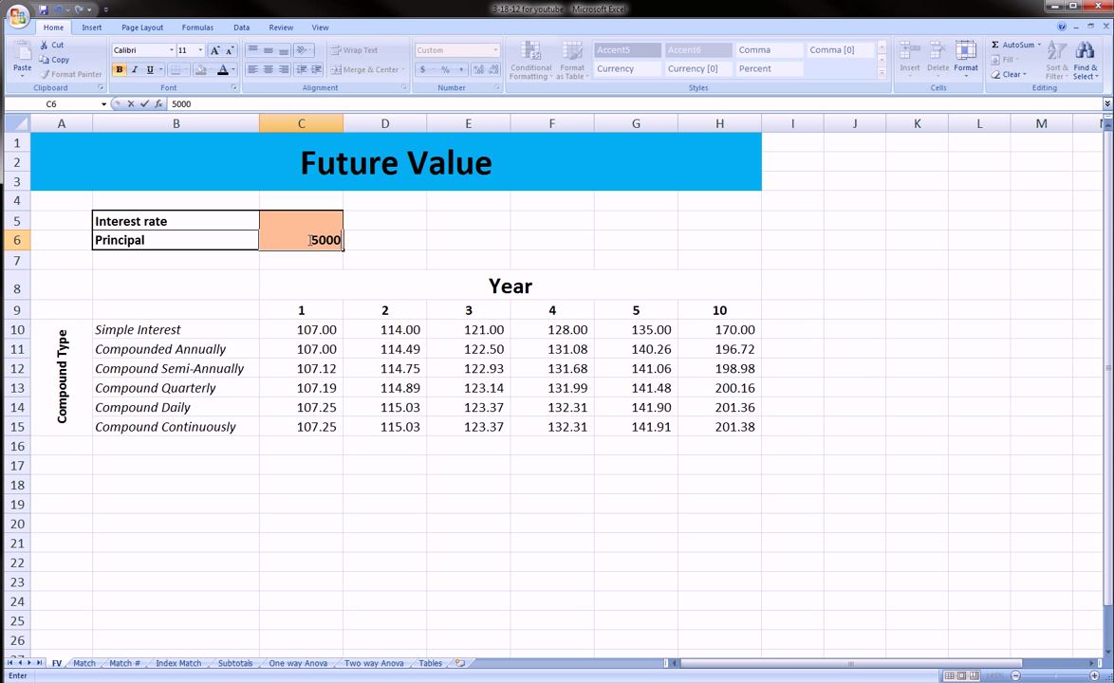
key(Return)
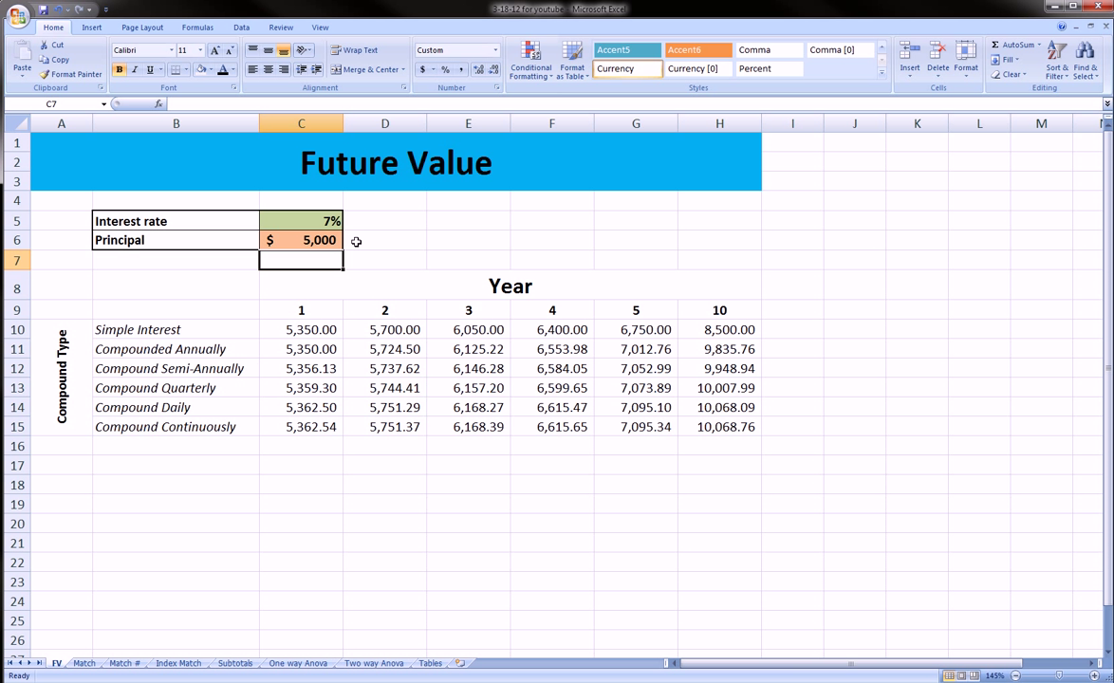
click(649, 369)
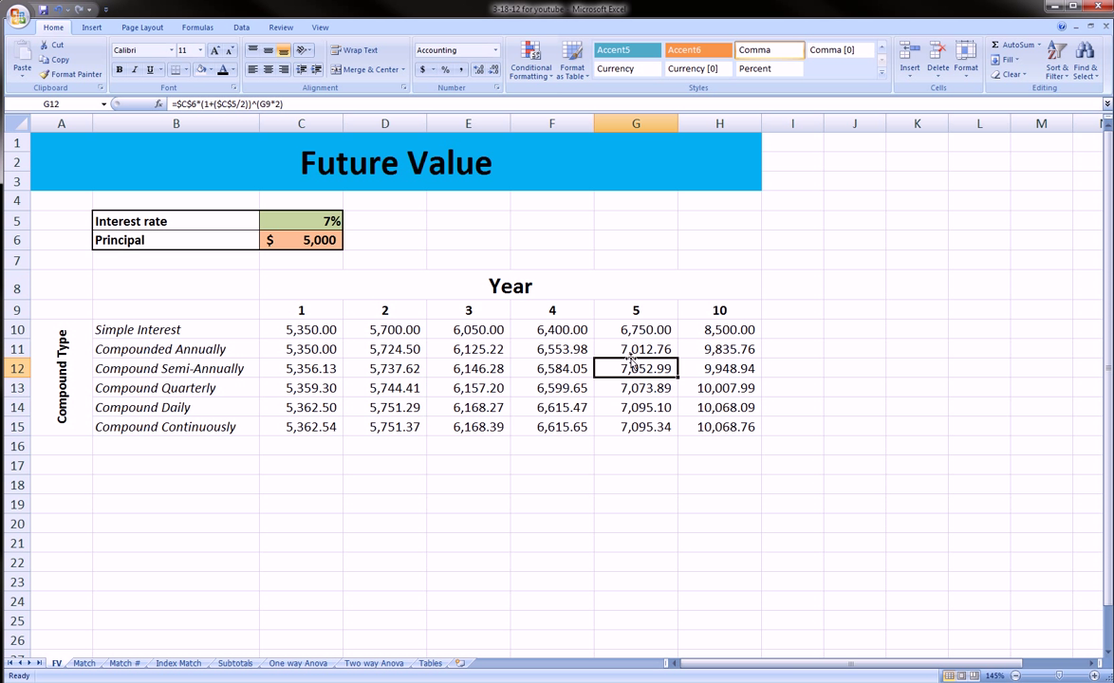
mouse_move(266, 213)
mouse_down()
mouse_move(375, 239)
mouse_move(264, 207)
mouse_up()
mouse_move(594, 353)
mouse_down()
mouse_move(700, 385)
mouse_move(590, 382)
mouse_move(695, 359)
mouse_up()
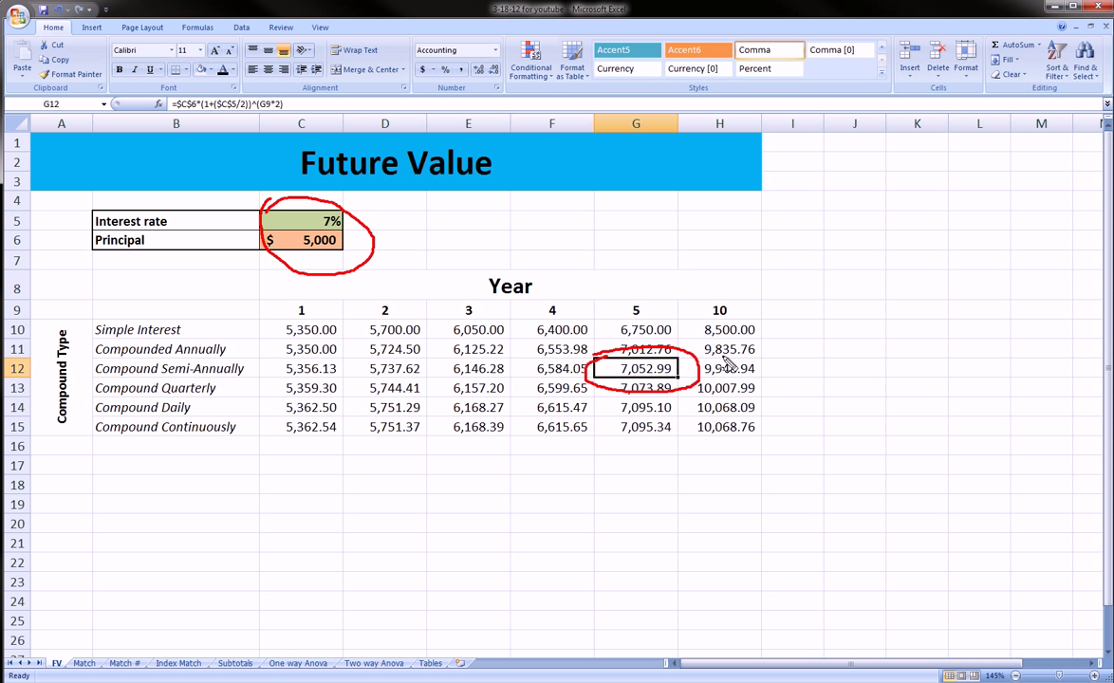
key(Escape)
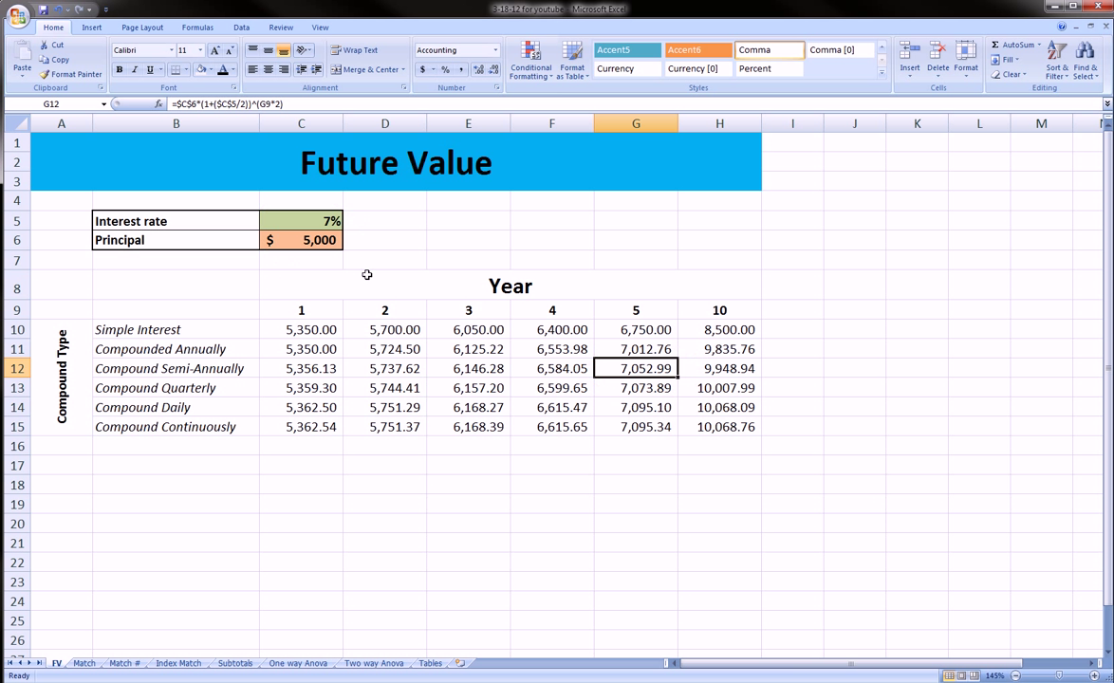
click(368, 277)
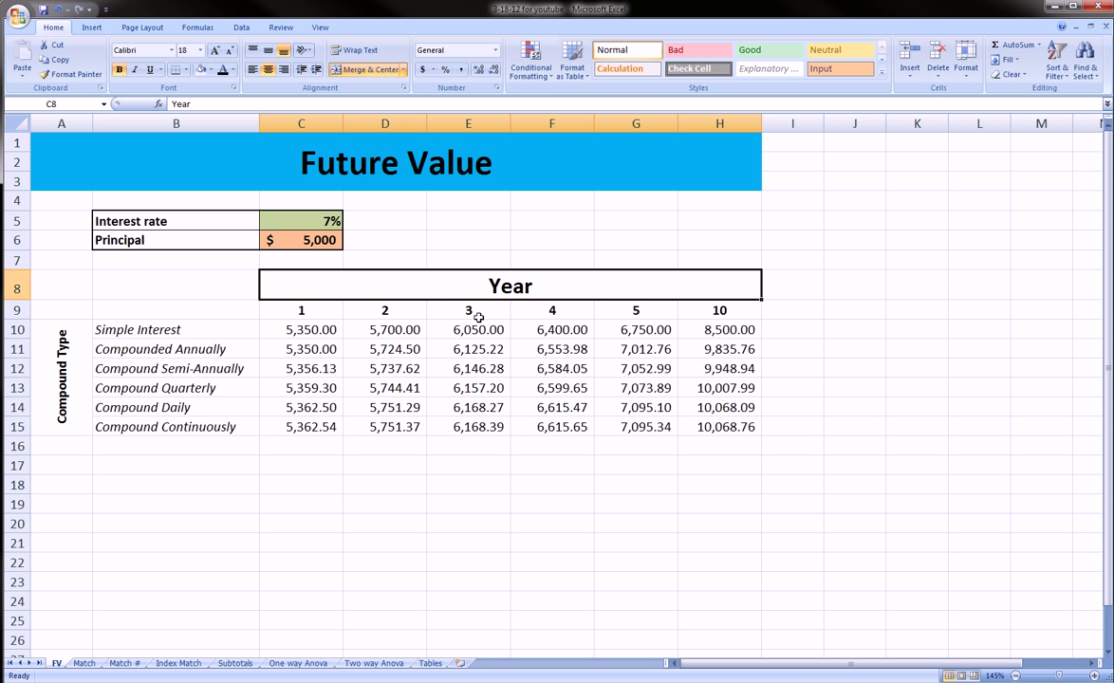
key(ctrl+z)
click(418, 309)
click(493, 310)
click(523, 310)
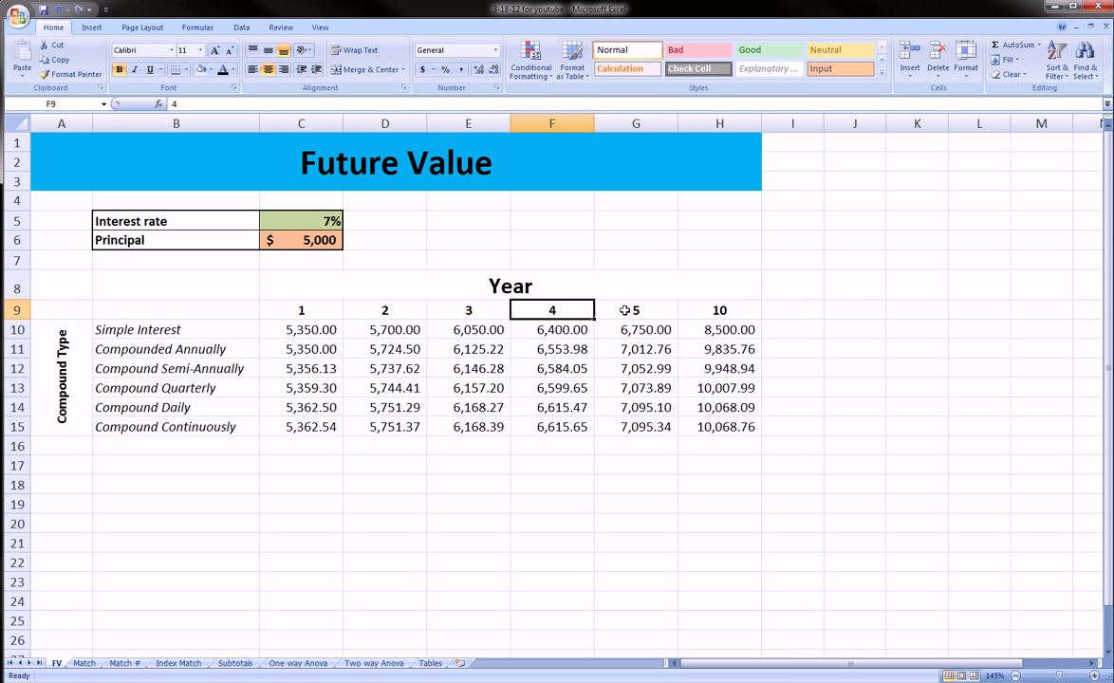
click(629, 310)
click(724, 305)
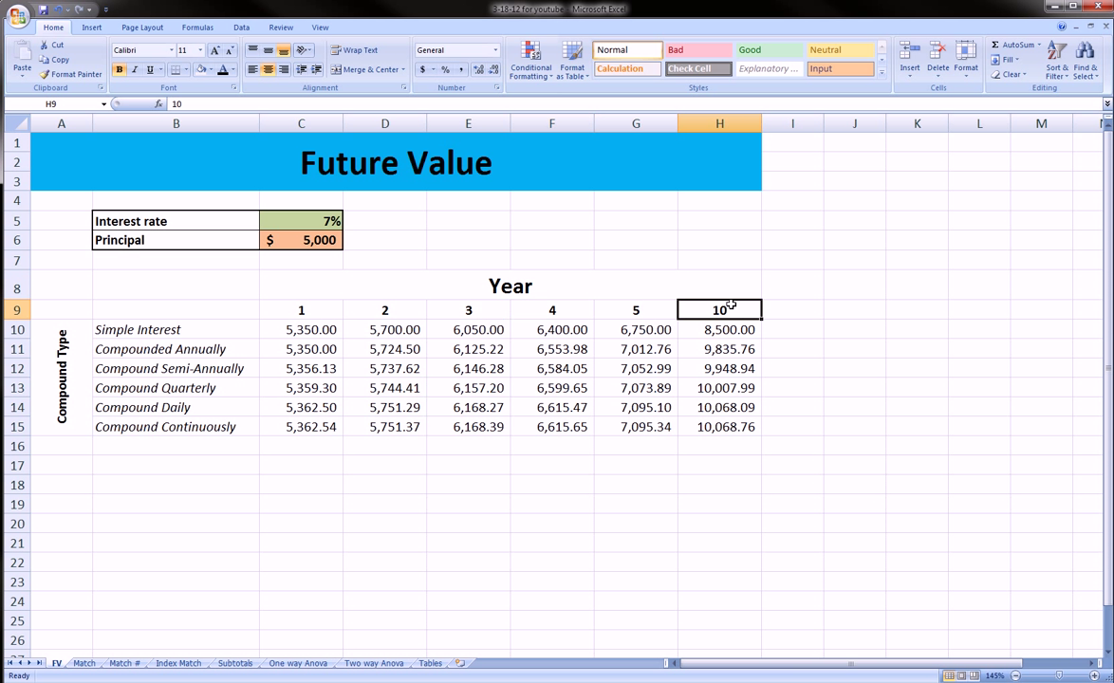
text(20)
key(Return)
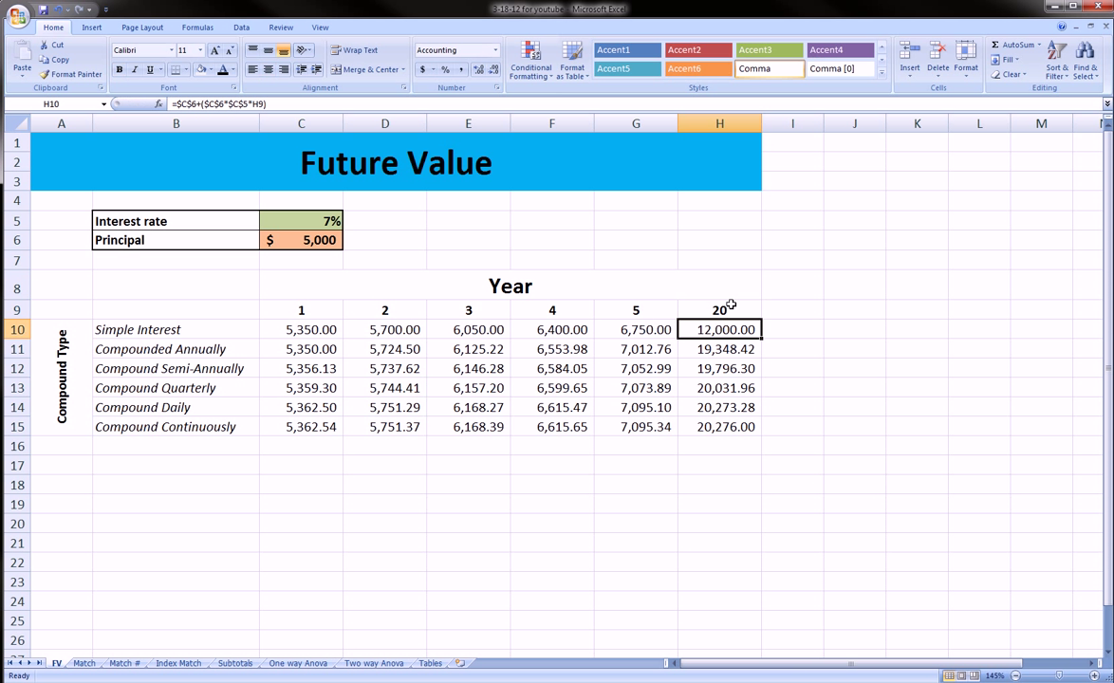
drag(722, 324, 727, 428)
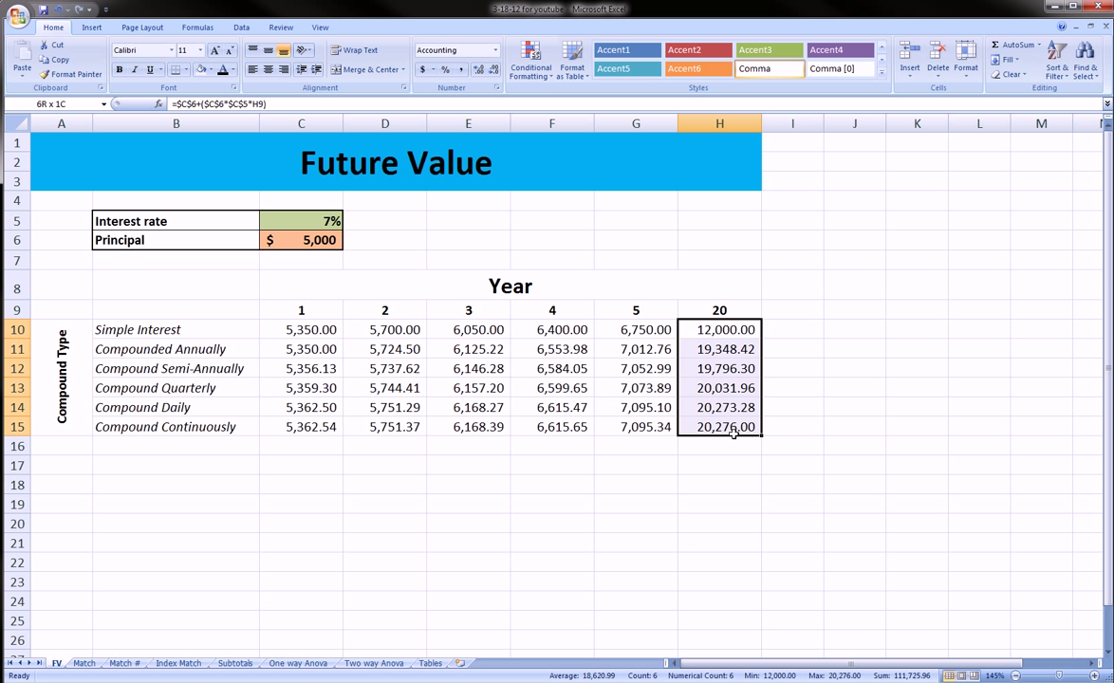
click(722, 310)
text(30)
key(Return)
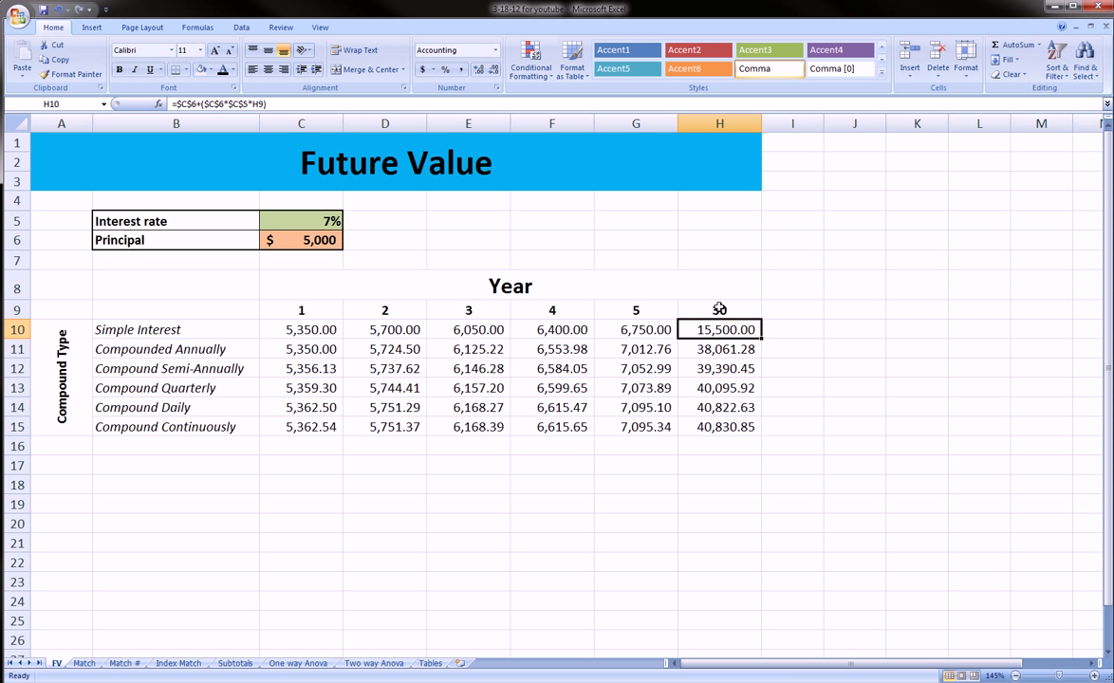
click(707, 312)
text(10)
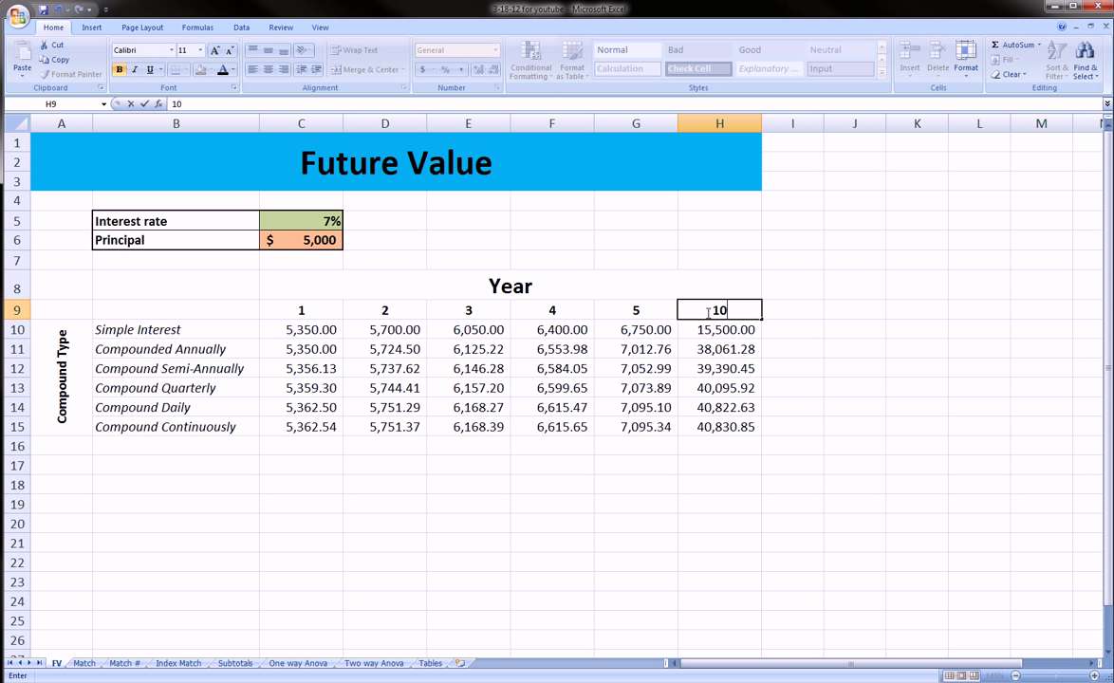
key(Return)
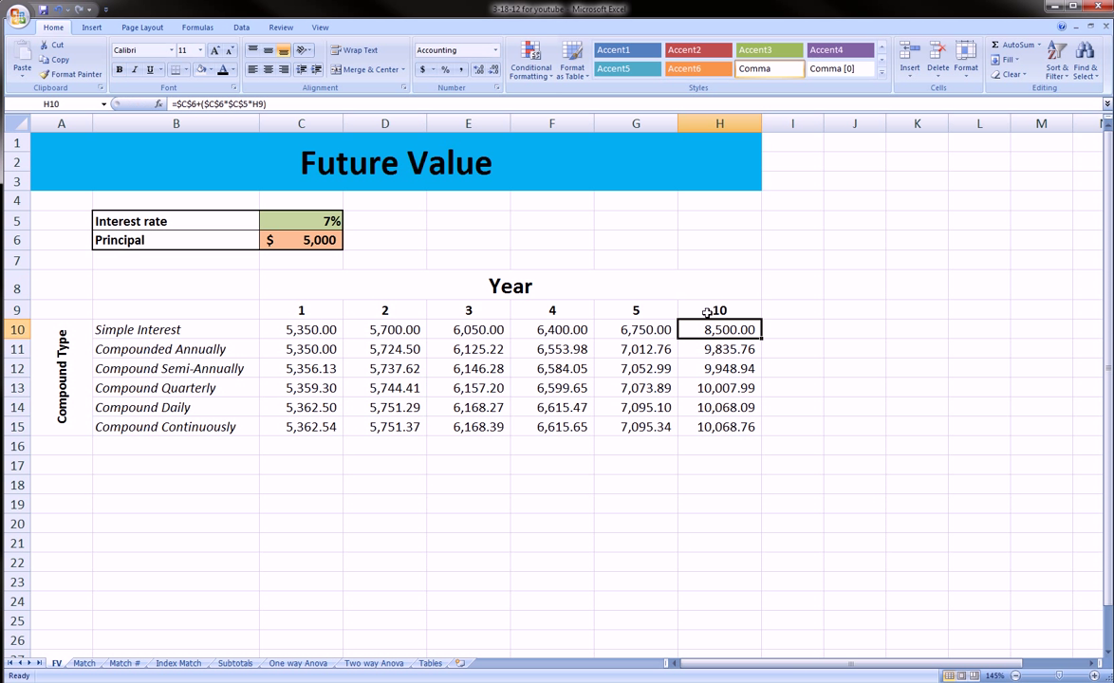